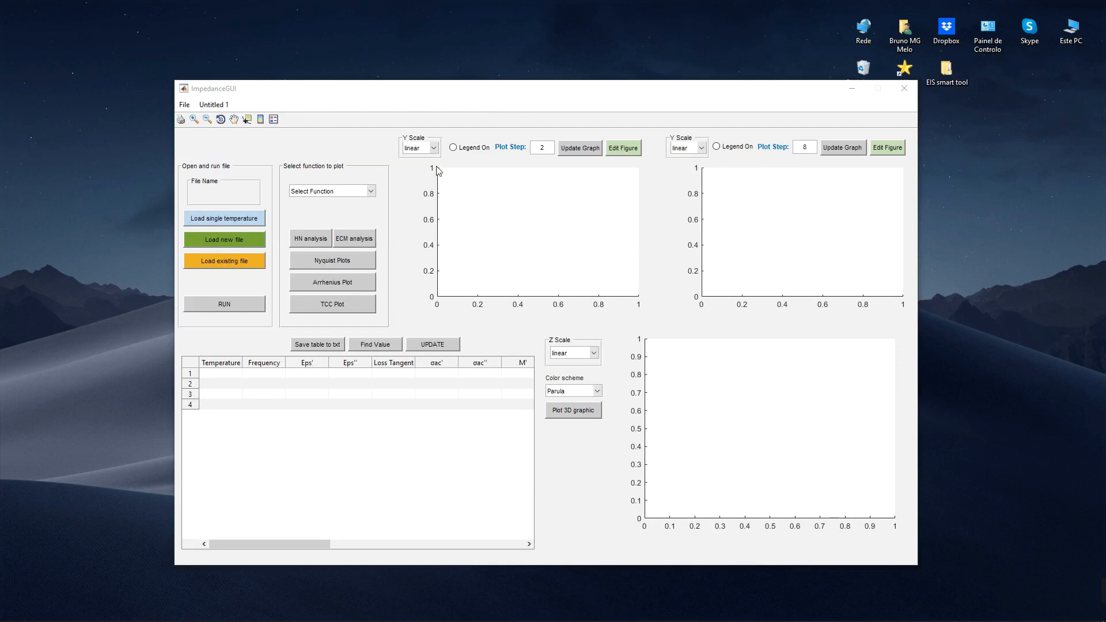
Step: Load the existing table file YSZ_table_example.txt and run it to fill the data table
{"action": "left_click", "coordinate": [236, 263]}
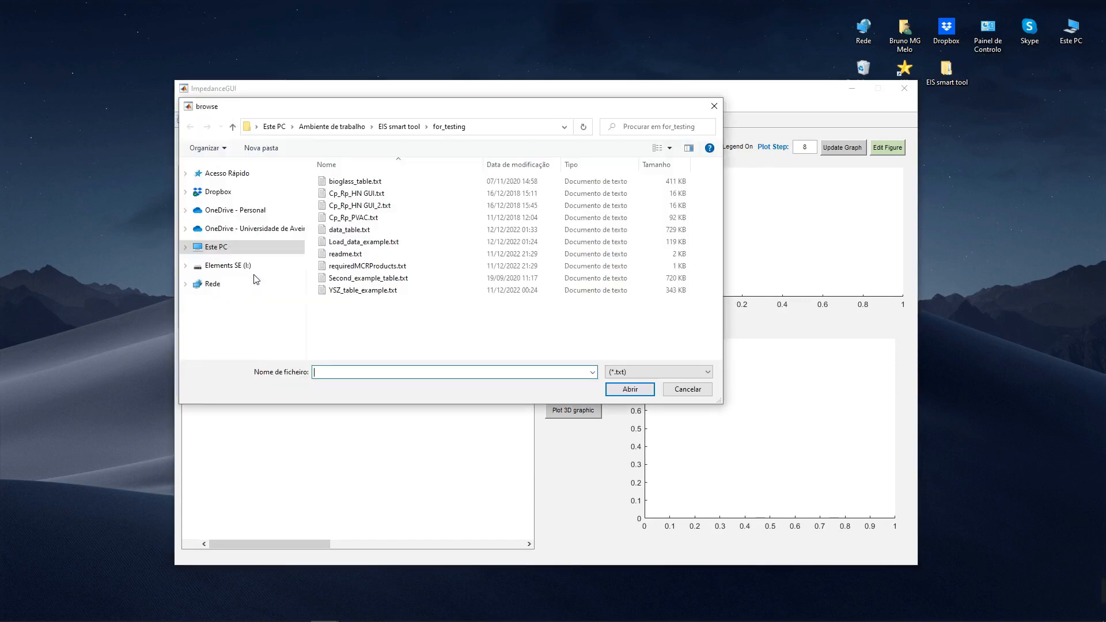
{"action": "left_click", "coordinate": [383, 291]}
{"action": "left_click", "coordinate": [640, 386]}
{"action": "left_click", "coordinate": [256, 305]}
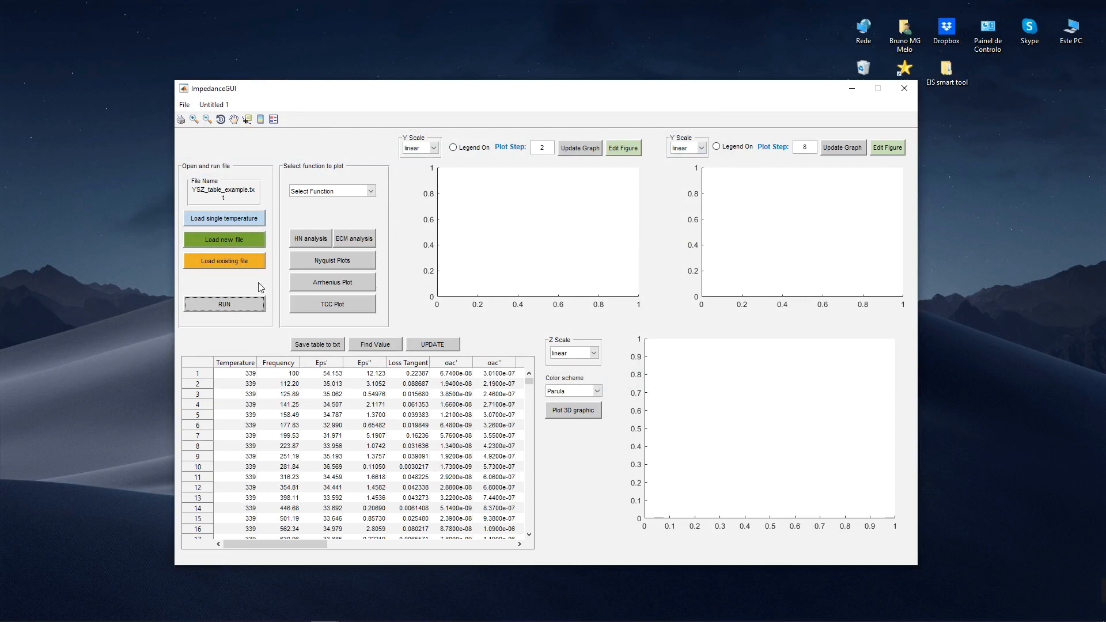
Step: Plot the M'' function of the loaded data and open the HN analysis
{"action": "left_click", "coordinate": [320, 191]}
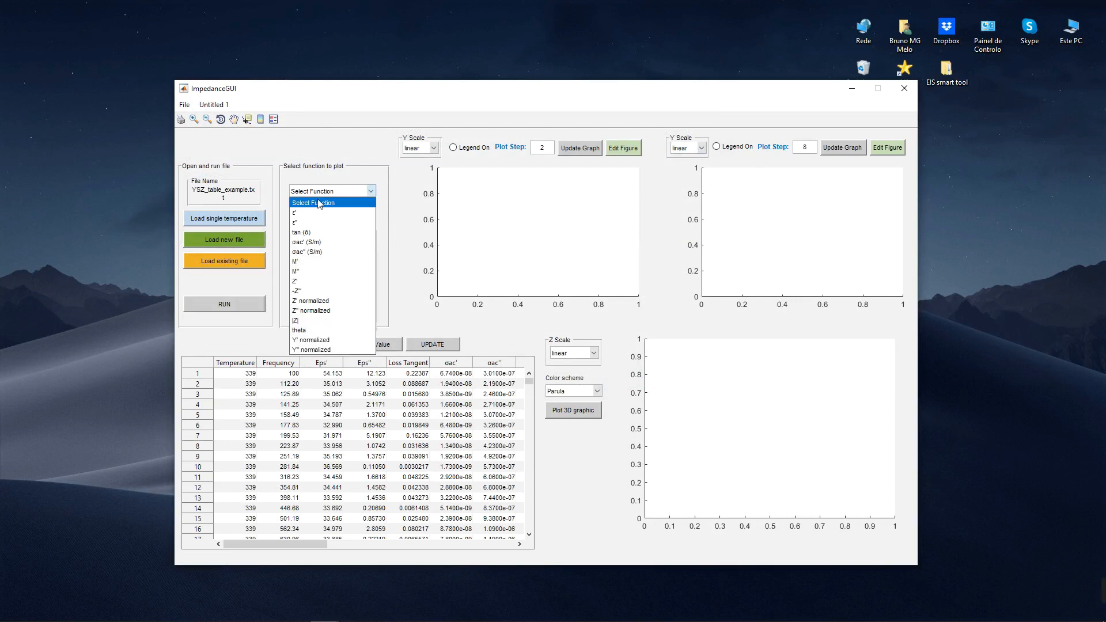
{"action": "left_click", "coordinate": [302, 271]}
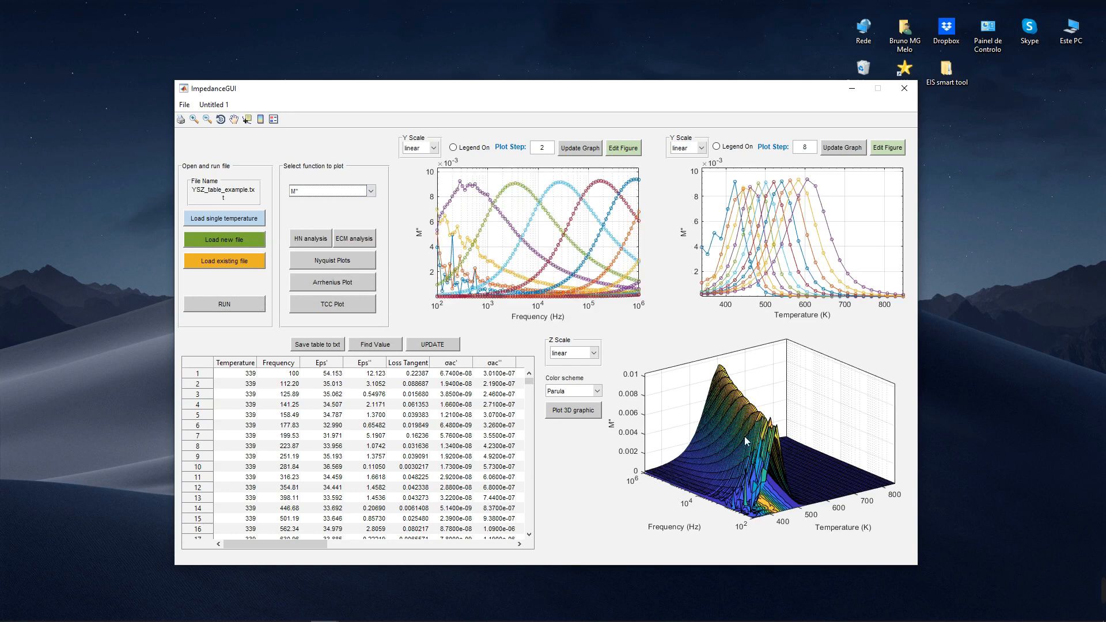
{"action": "left_click", "coordinate": [310, 241]}
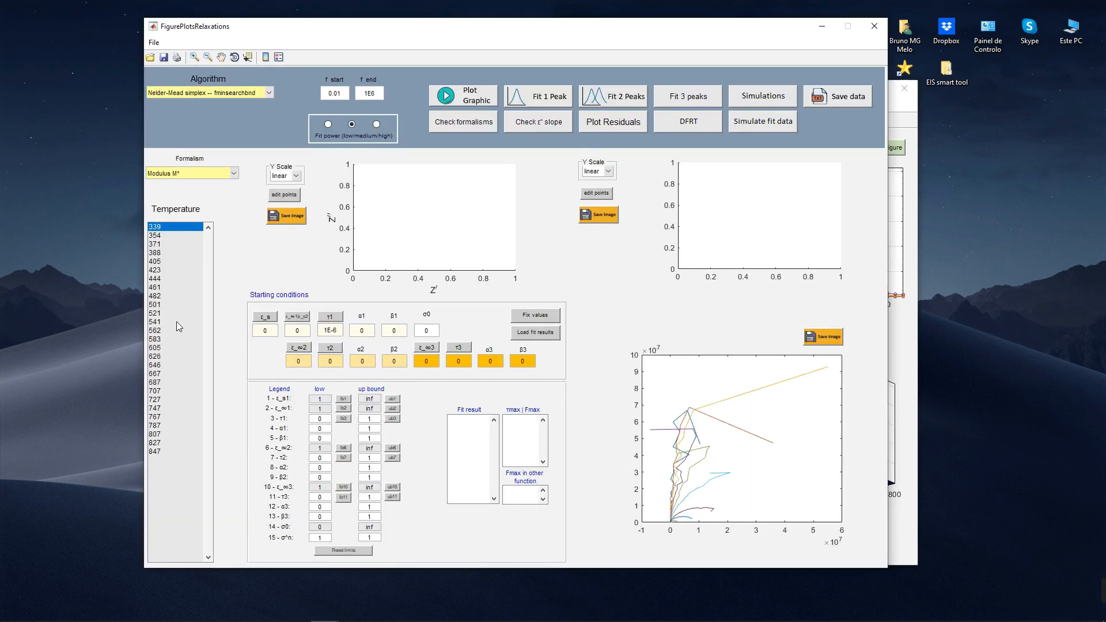
Step: Plot the 562 temperature data in the Modulus M* formalism and replot it as Permitivity ε*
{"action": "left_click", "coordinate": [176, 330]}
{"action": "left_click", "coordinate": [486, 101]}
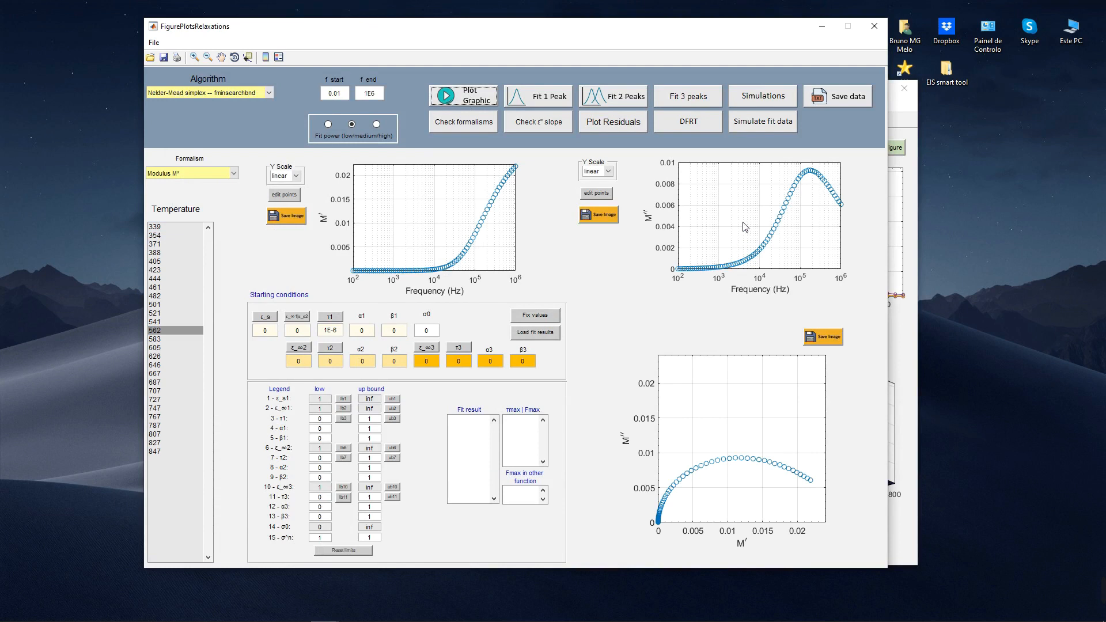
{"action": "left_click", "coordinate": [234, 172]}
{"action": "left_click", "coordinate": [196, 209]}
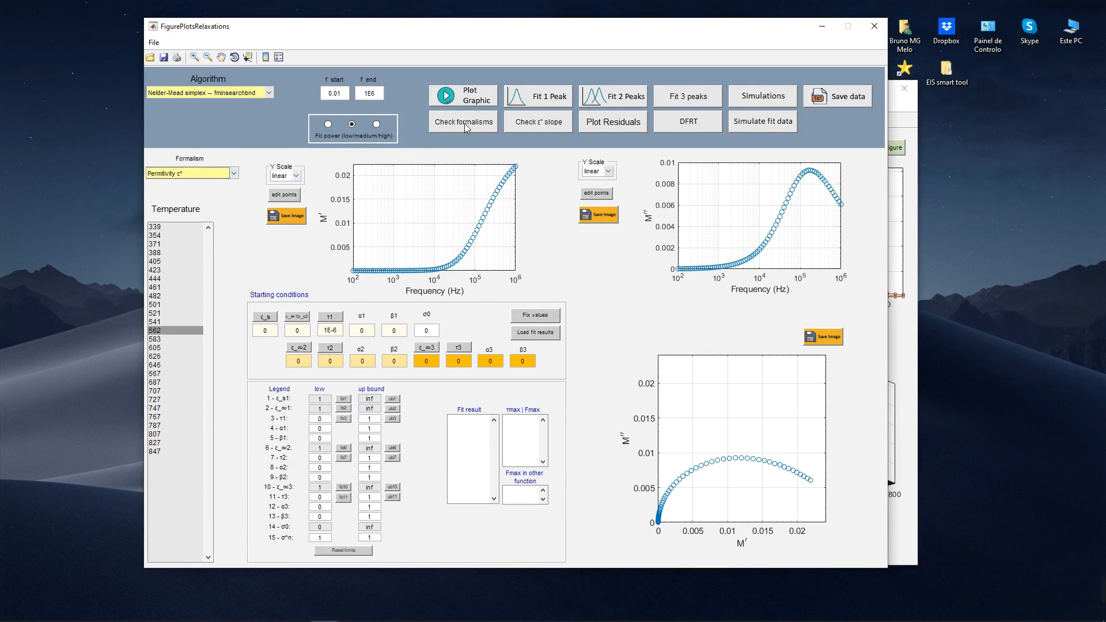
{"action": "left_click", "coordinate": [464, 95]}
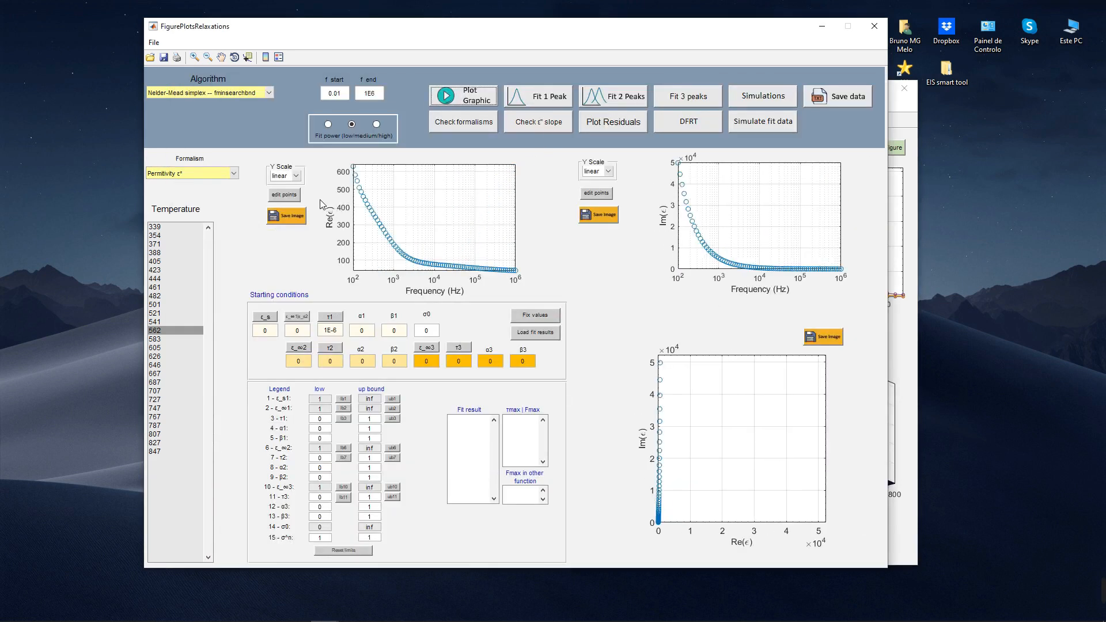
Step: Set the Y scale of the Re(ε) plot to log and plot the 541 temperature data
{"action": "left_click", "coordinate": [290, 175]}
{"action": "left_click", "coordinate": [282, 191]}
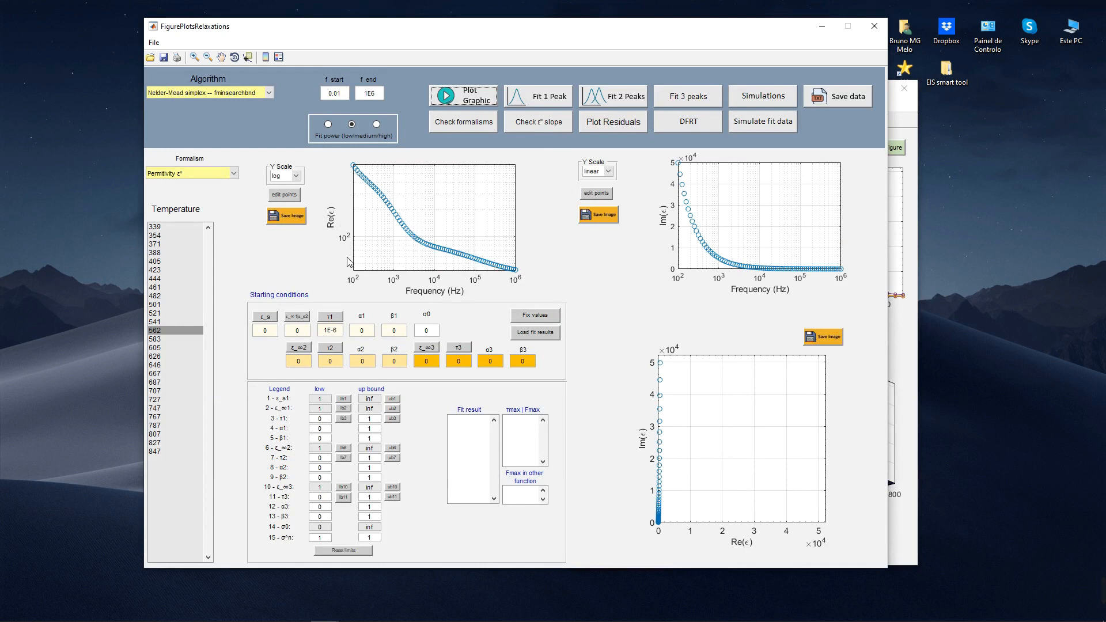
{"action": "left_click", "coordinate": [166, 321]}
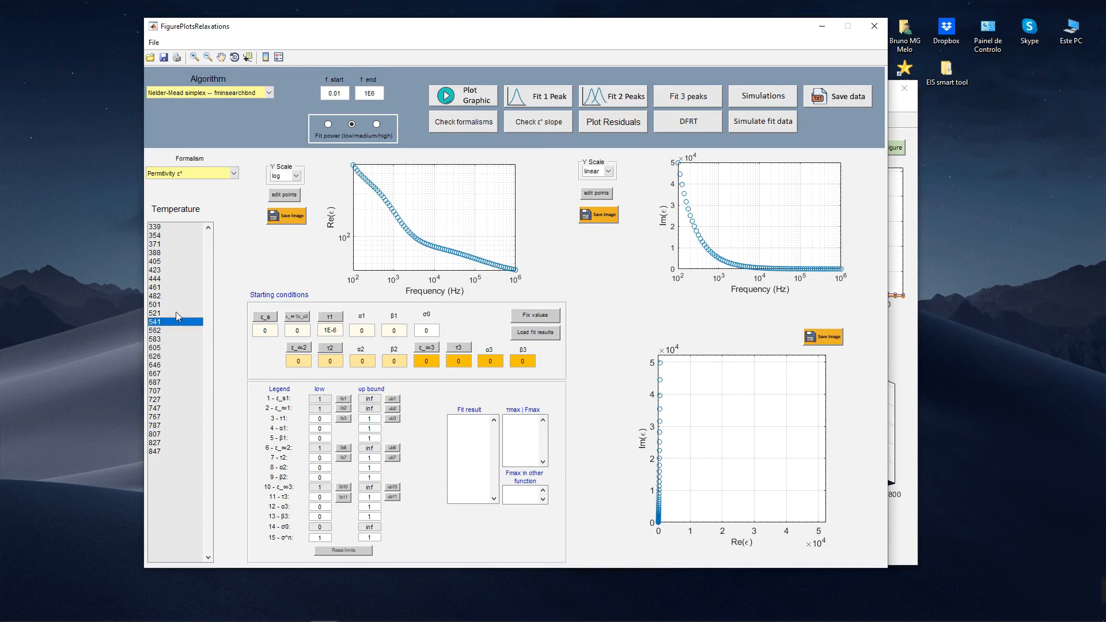
{"action": "left_click", "coordinate": [478, 99]}
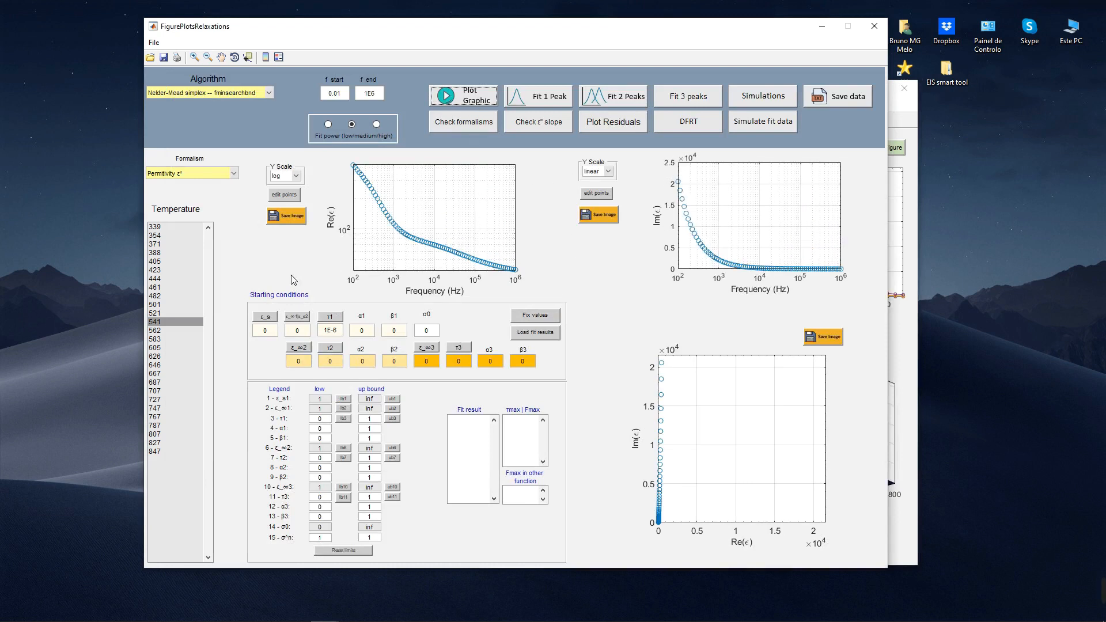
Step: View the 541 temperature data as Modulus M* and return the plots to Permitivity ε*
{"action": "left_click", "coordinate": [188, 174]}
{"action": "left_click", "coordinate": [190, 194]}
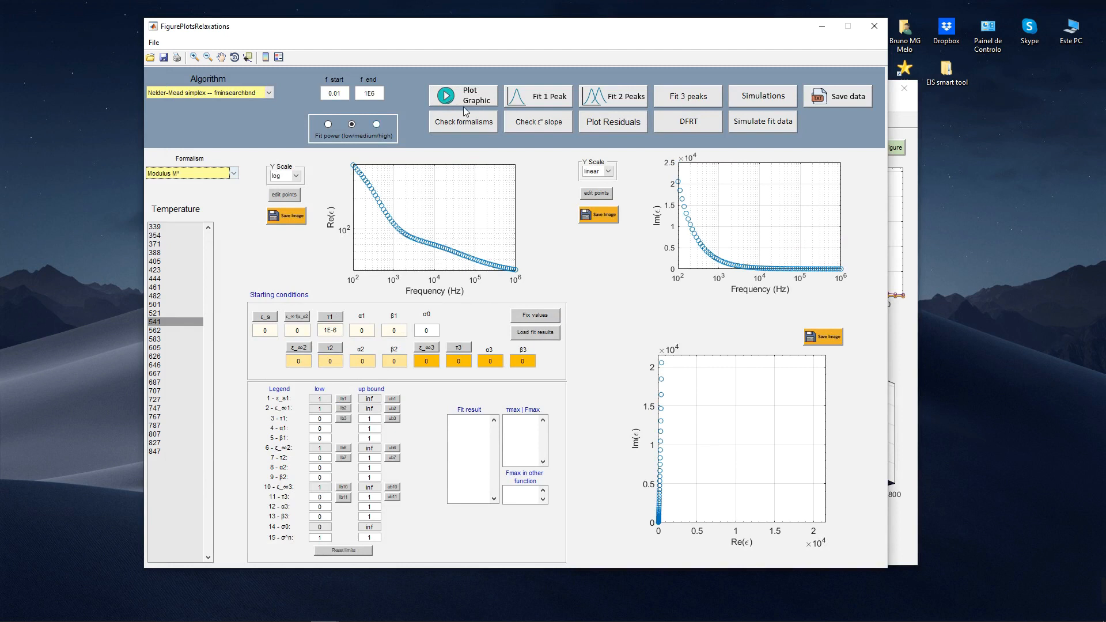
{"action": "left_click", "coordinate": [466, 103]}
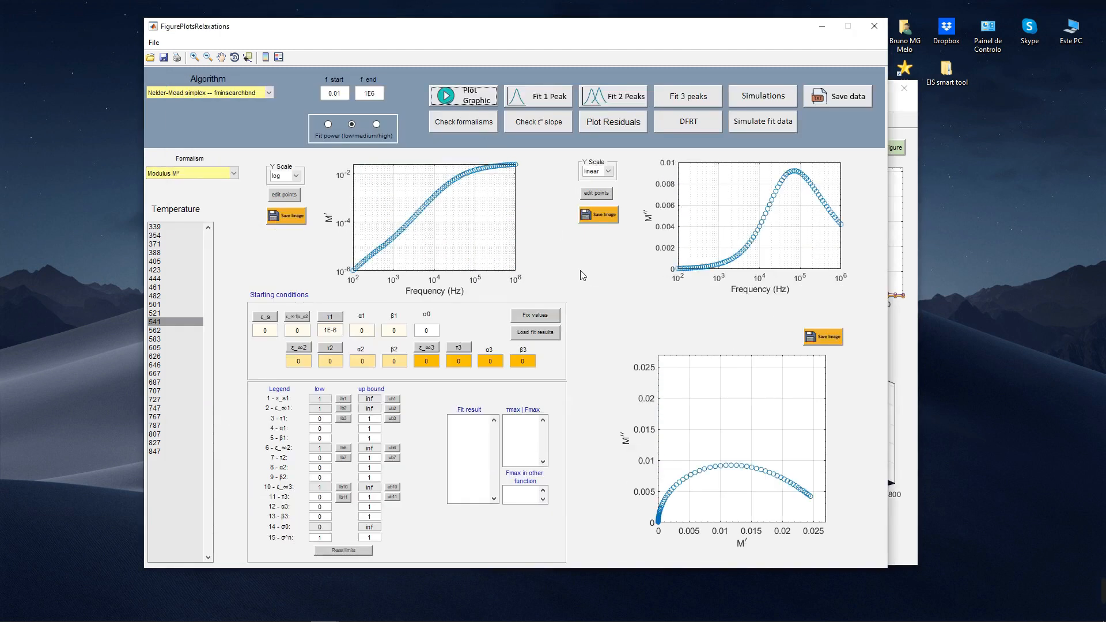
{"action": "left_click", "coordinate": [199, 174]}
{"action": "left_click", "coordinate": [189, 206]}
{"action": "left_click", "coordinate": [472, 98]}
Step: Pick the starting values ε_s at 4E+02 and ε_∞1 at 89 from the Re(ε) curve
{"action": "left_click", "coordinate": [270, 319]}
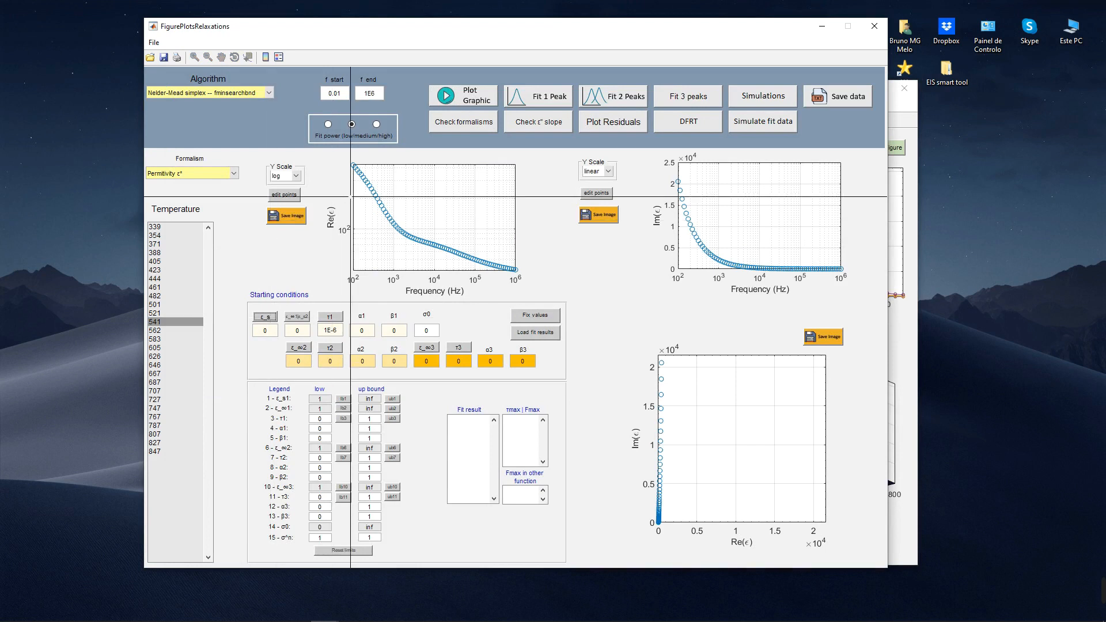
{"action": "left_click", "coordinate": [357, 168]}
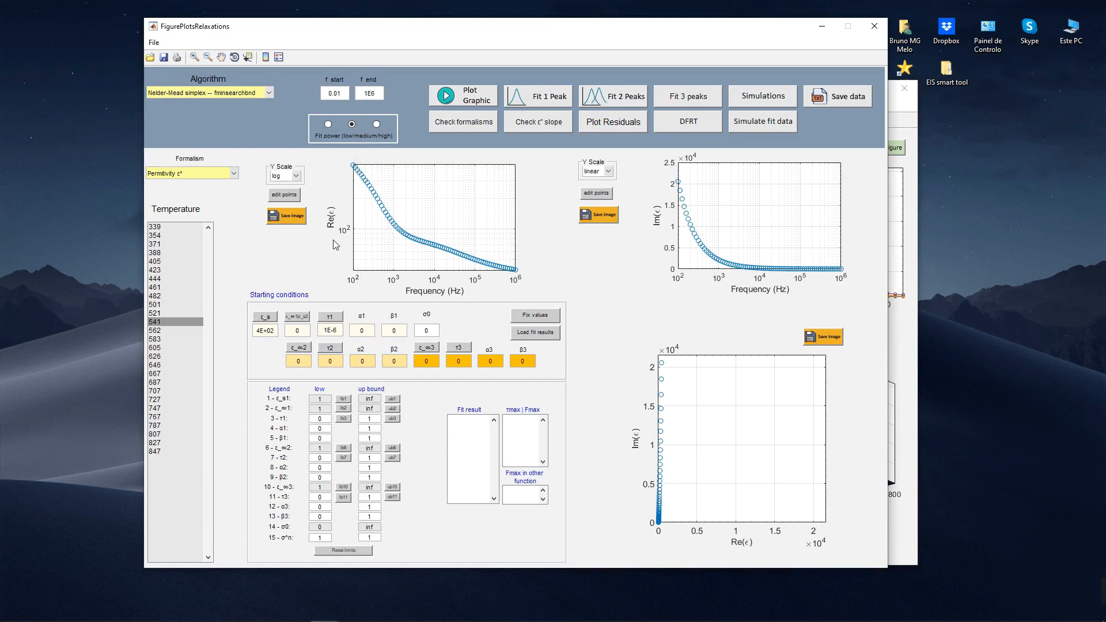
{"action": "left_click", "coordinate": [290, 317]}
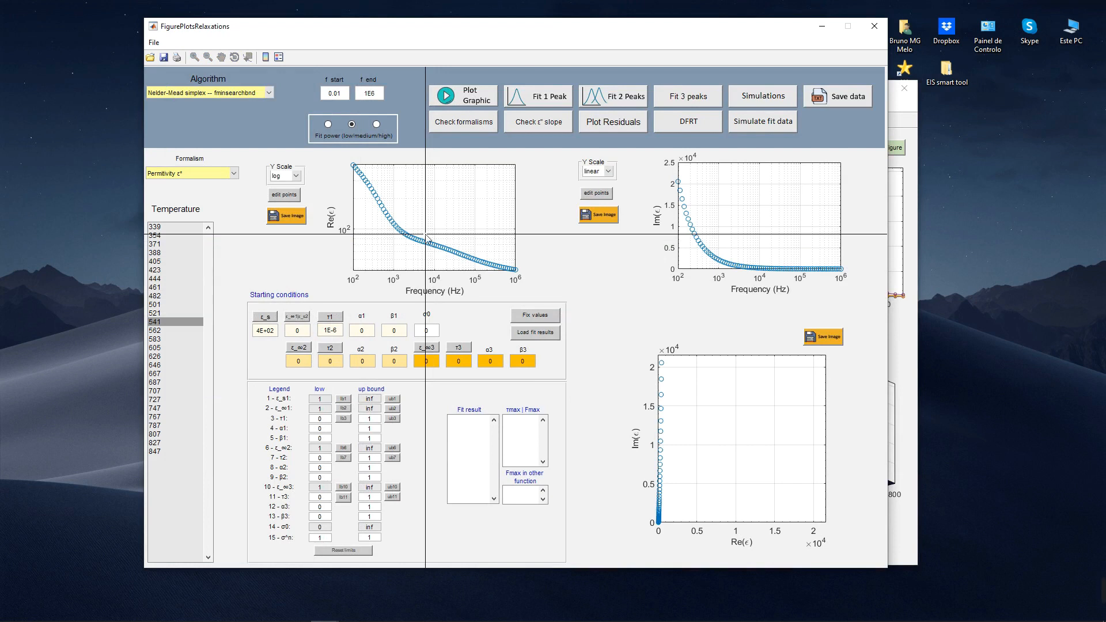
{"action": "left_click", "coordinate": [426, 234]}
Step: Pick the starting value τ1 at 0.0011 from the Im(ε) plot and ε_∞2 at 41 from the Re(ε) curve's high-frequency end
{"action": "left_click", "coordinate": [330, 316]}
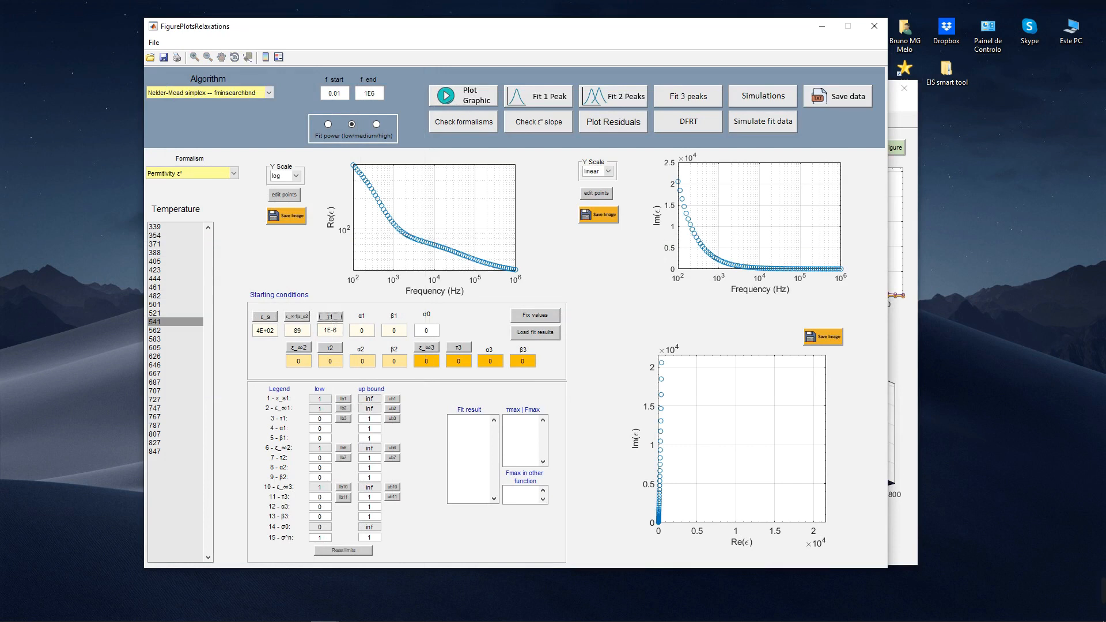
{"action": "left_click", "coordinate": [686, 253]}
{"action": "left_click", "coordinate": [300, 347]}
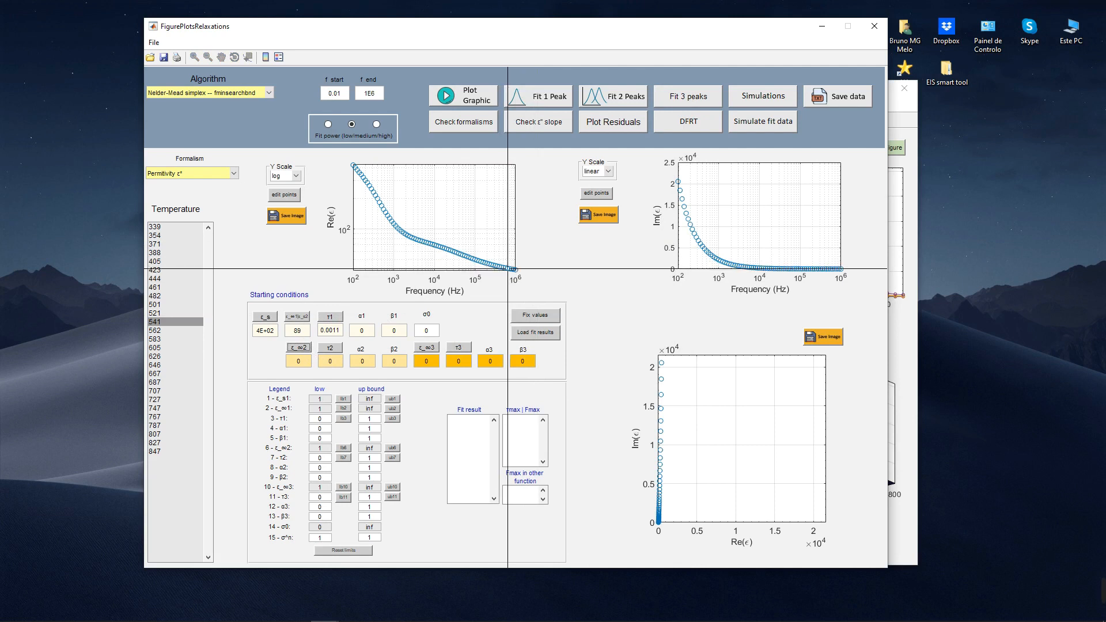
{"action": "left_click", "coordinate": [507, 268]}
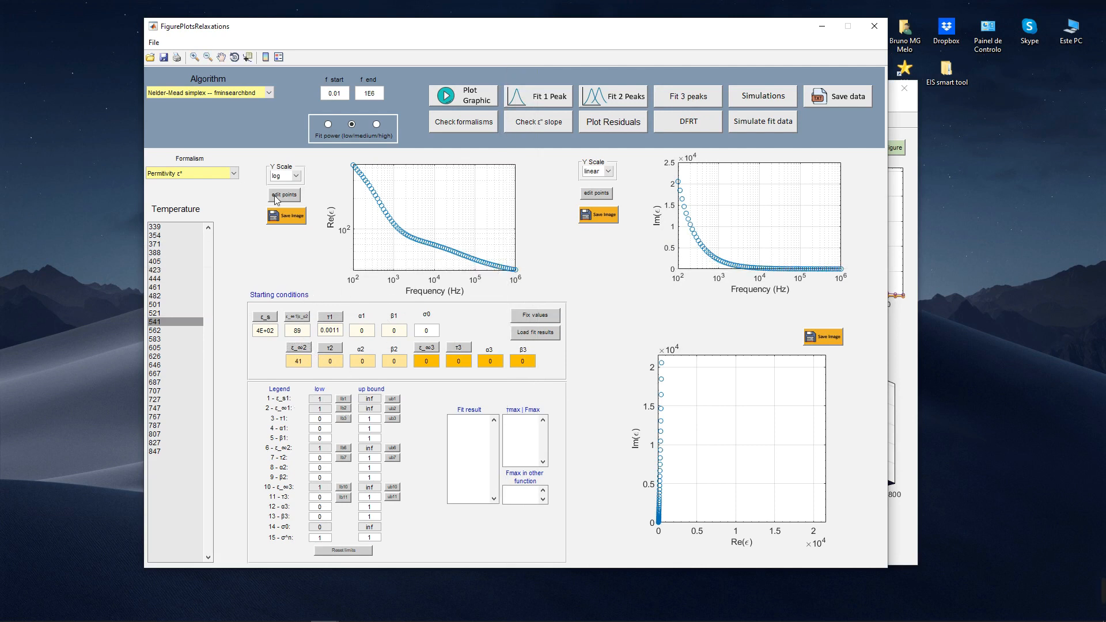
Step: Replot the data as Modulus M* and pick the τ2 starting value of 2.4E-06 at the M'' peak
{"action": "left_click", "coordinate": [222, 176]}
{"action": "left_click", "coordinate": [205, 197]}
{"action": "left_click", "coordinate": [435, 103]}
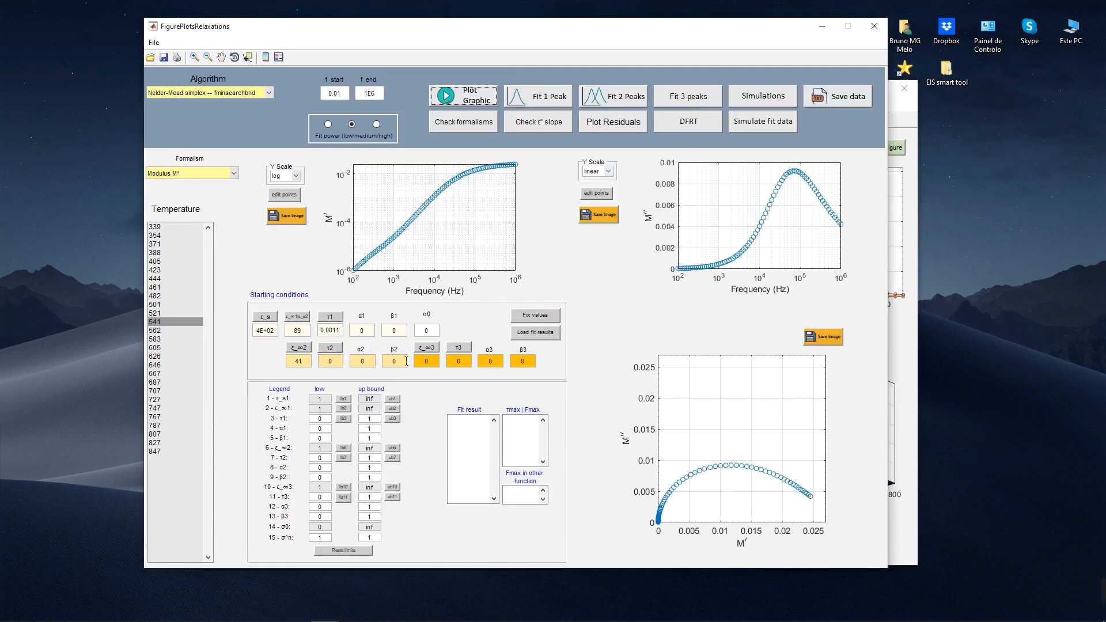
{"action": "left_click", "coordinate": [326, 351]}
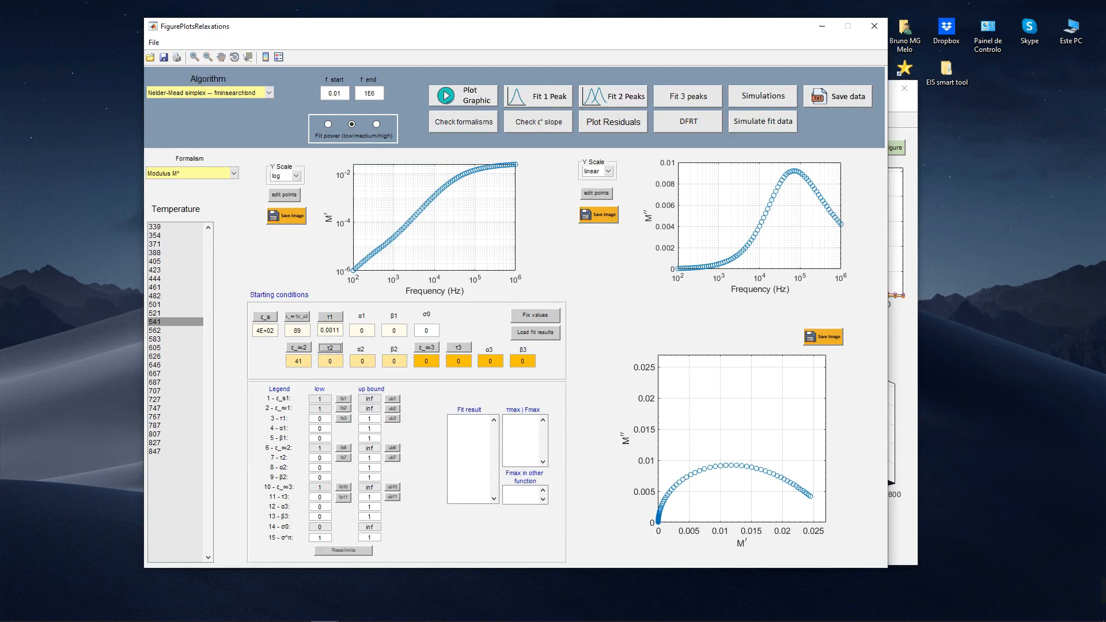
{"action": "left_click", "coordinate": [794, 183]}
Step: Fit two peaks at low fit power with the Nelder-Mead simplex algorithm and again with Trust-Region-Reflective -- lsqcurvefit
{"action": "left_click", "coordinate": [328, 124]}
{"action": "left_click", "coordinate": [626, 100]}
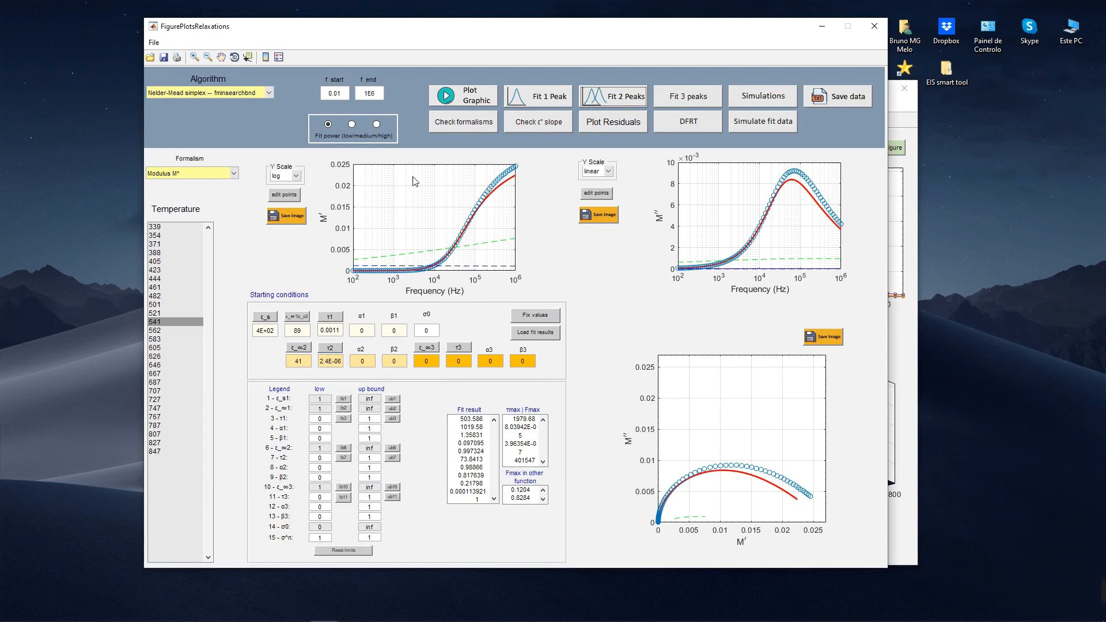
{"action": "left_click", "coordinate": [262, 95]}
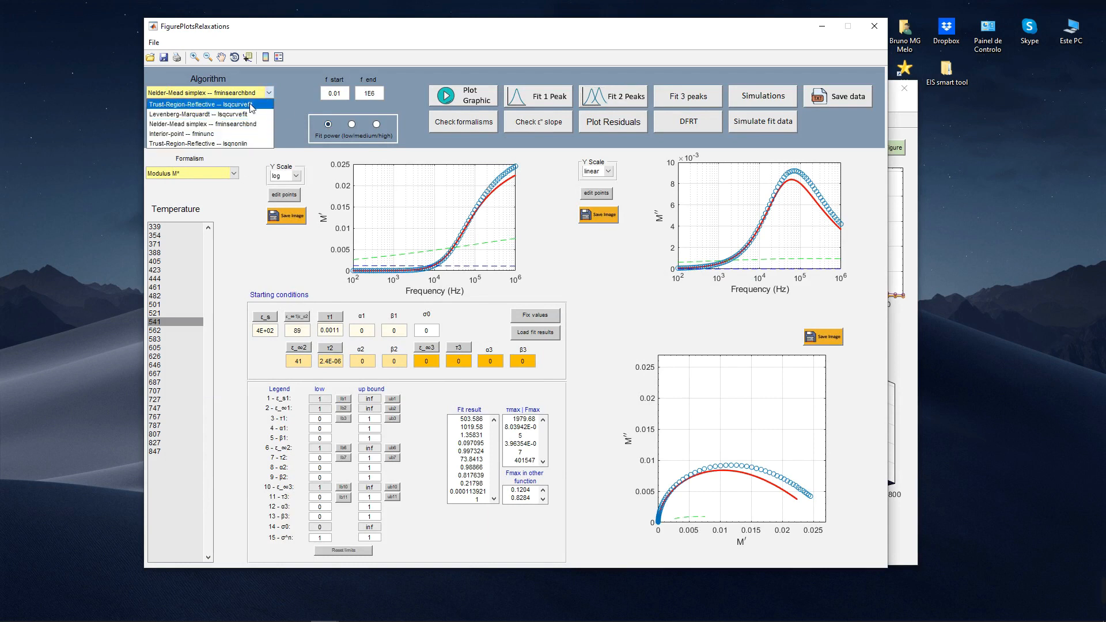
{"action": "left_click", "coordinate": [252, 105]}
{"action": "left_click", "coordinate": [614, 97]}
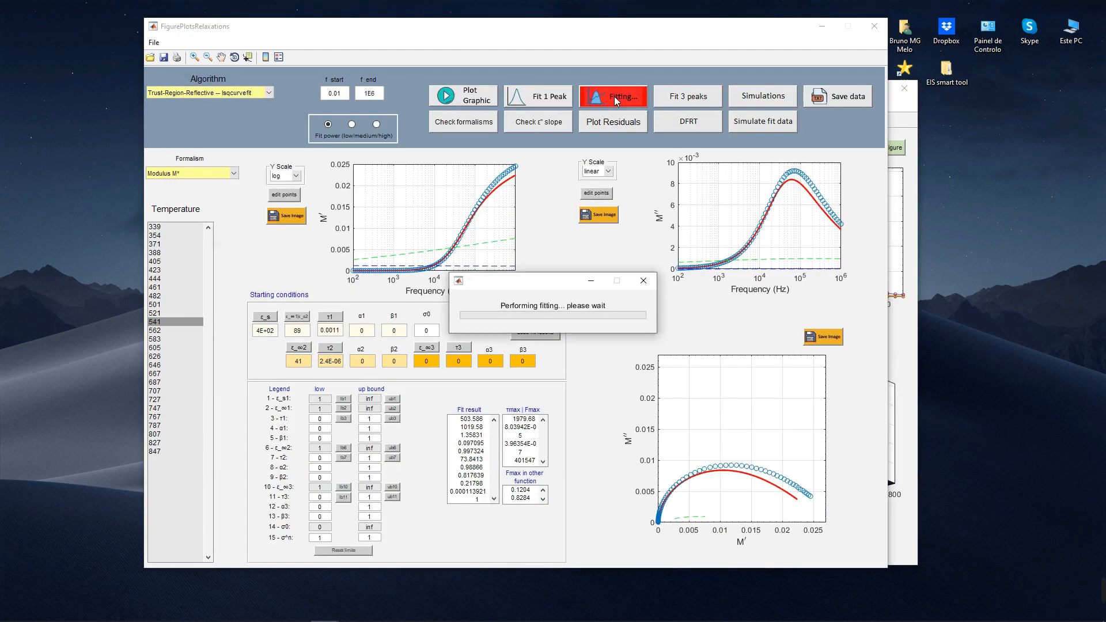
{"action": "left_click", "coordinate": [242, 93]}
Step: In the Permitivity ε* plots, pick ε_∞1 bounds of 65.9 (low) and 107 (up) and refit two peaks
{"action": "left_click", "coordinate": [207, 168]}
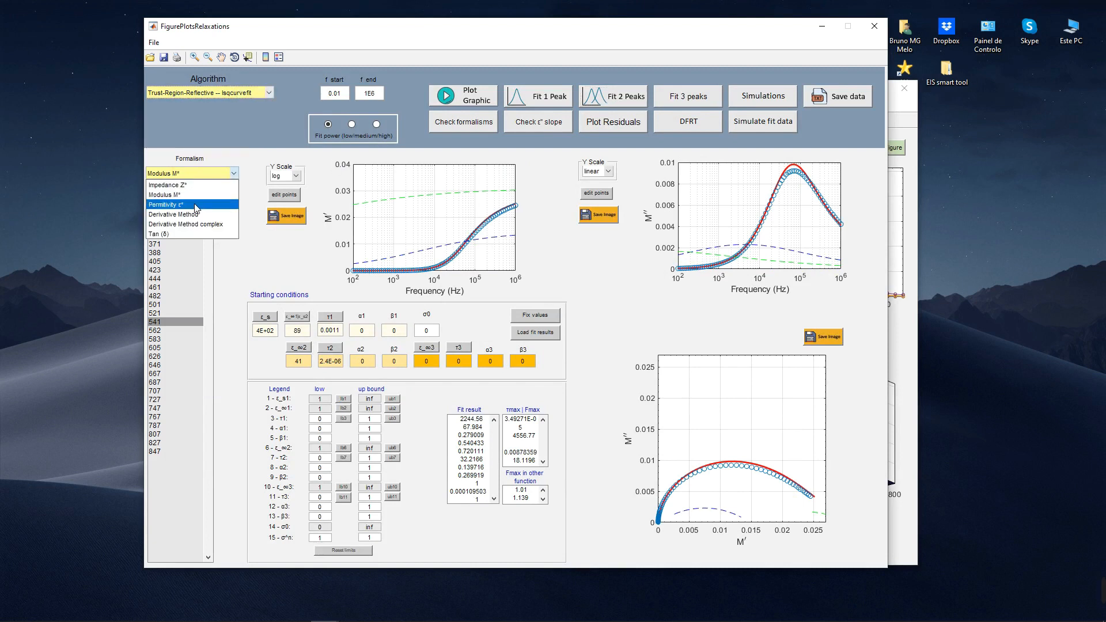
{"action": "left_click", "coordinate": [196, 192]}
{"action": "left_click", "coordinate": [455, 101]}
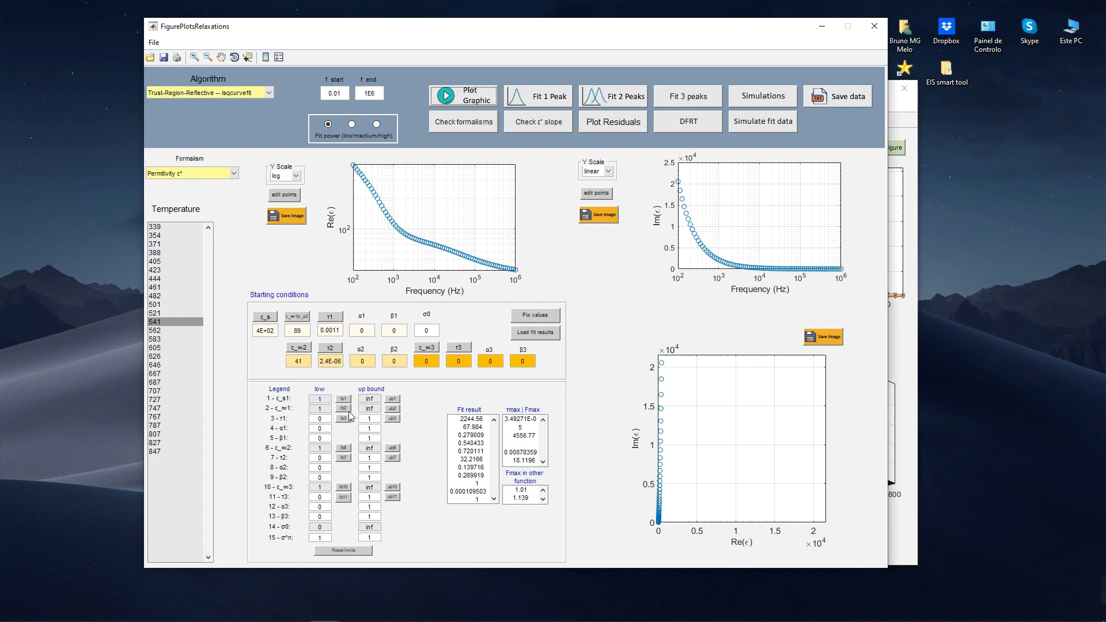
{"action": "left_click", "coordinate": [344, 411]}
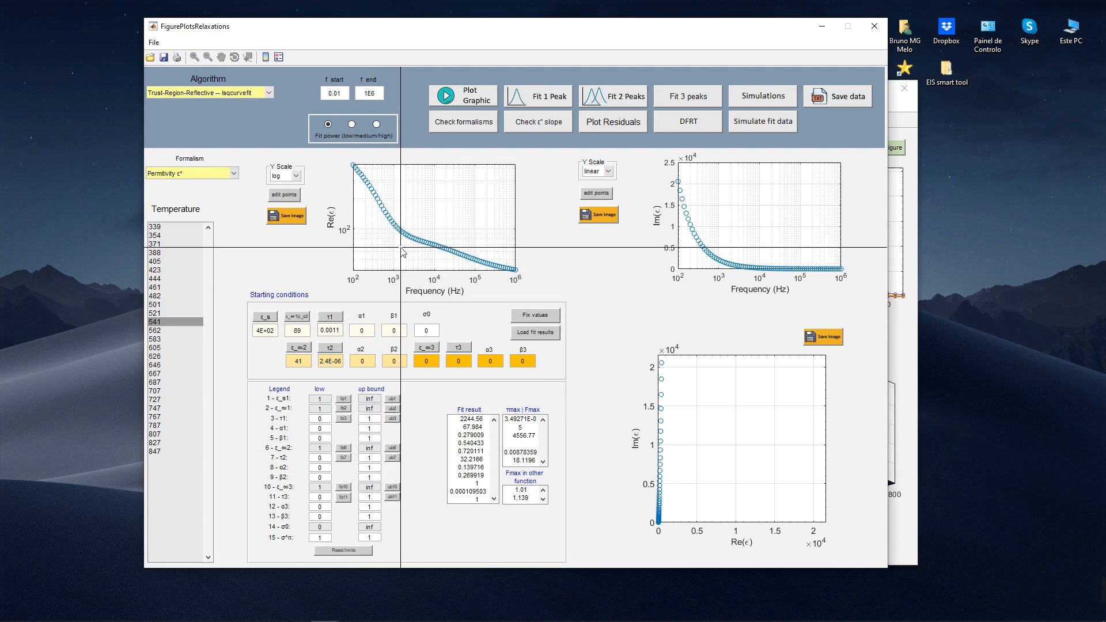
{"action": "left_click", "coordinate": [401, 247]}
{"action": "left_click", "coordinate": [392, 408]}
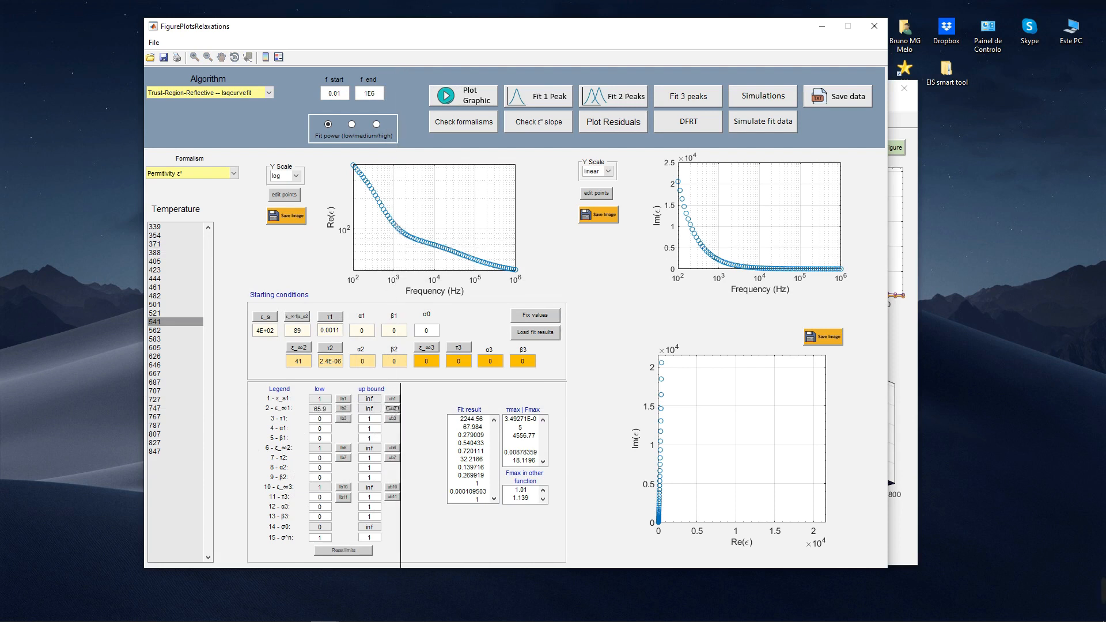
{"action": "left_click", "coordinate": [432, 226]}
{"action": "left_click", "coordinate": [616, 103]}
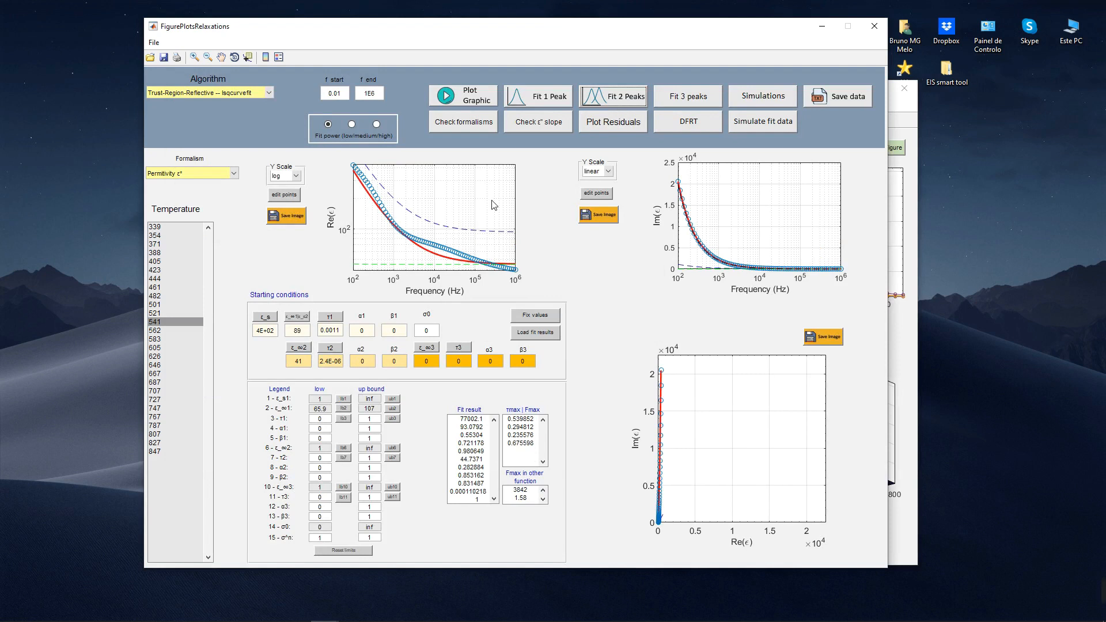
Step: Set the low bounds of α1, β1, τ2 and α2 to 0.3 and refit two peaks
{"action": "left_click", "coordinate": [334, 429]}
{"action": "left_click", "coordinate": [628, 91]}
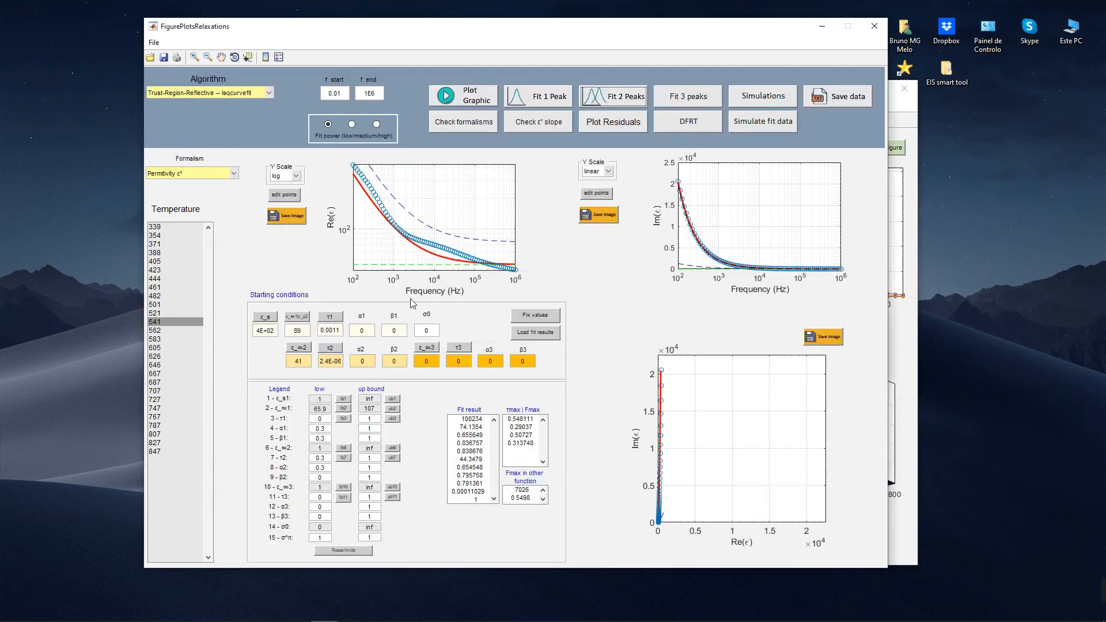
Step: Pick 79 as the ε_∞1 starting value from the Re(ε) curve and replot the data as Modulus M*
{"action": "left_click", "coordinate": [299, 318]}
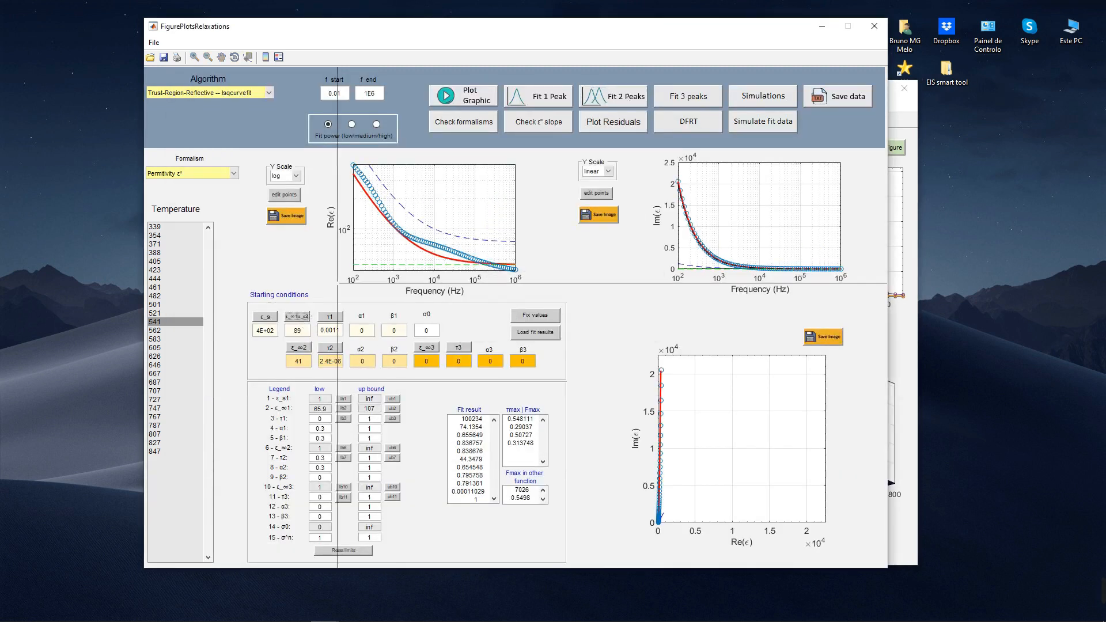
{"action": "left_click", "coordinate": [414, 244]}
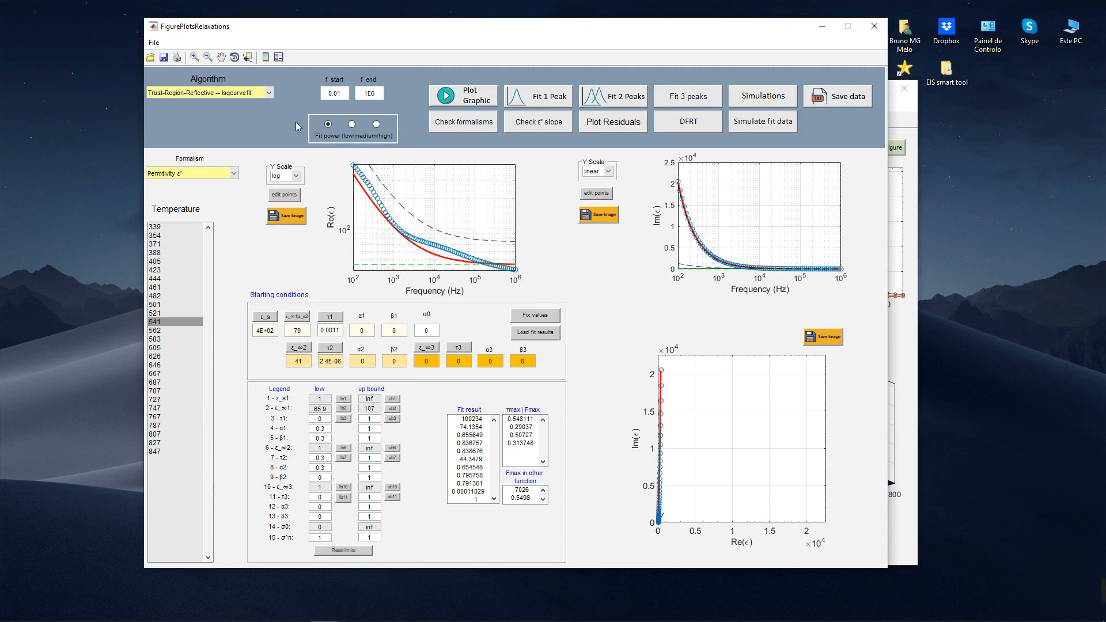
{"action": "left_click", "coordinate": [206, 178]}
{"action": "left_click", "coordinate": [203, 191]}
{"action": "left_click", "coordinate": [452, 96]}
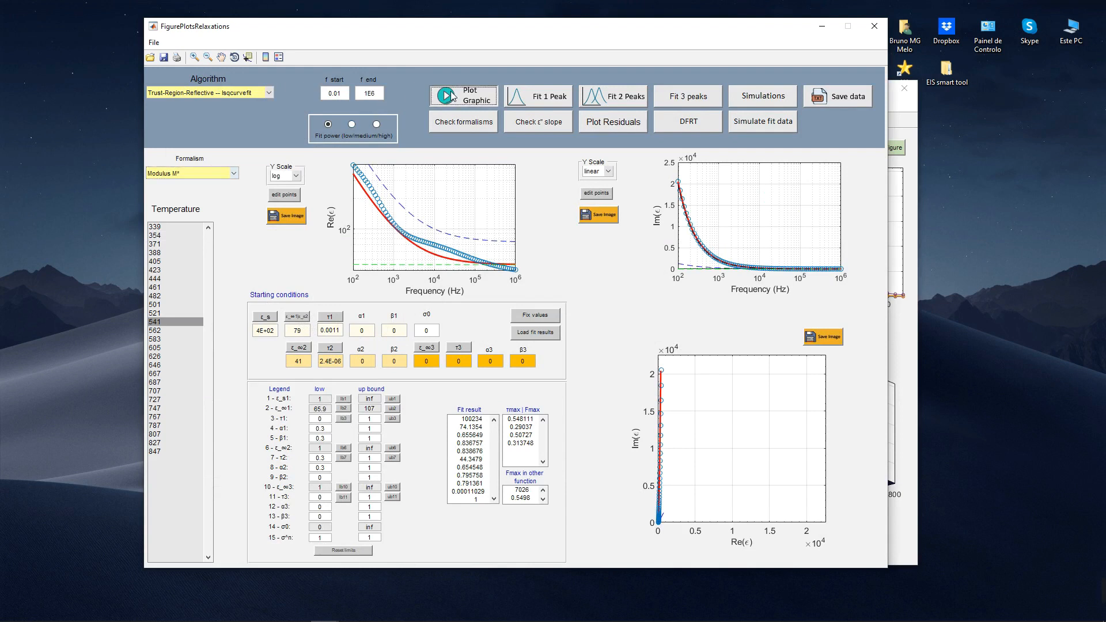
Step: Fit two peaks to the modulus data with Trust-Region-Reflective -- lsqcurvefit and again with Nelder-Mead simplex -- fminsearchbnd
{"action": "left_click", "coordinate": [598, 98]}
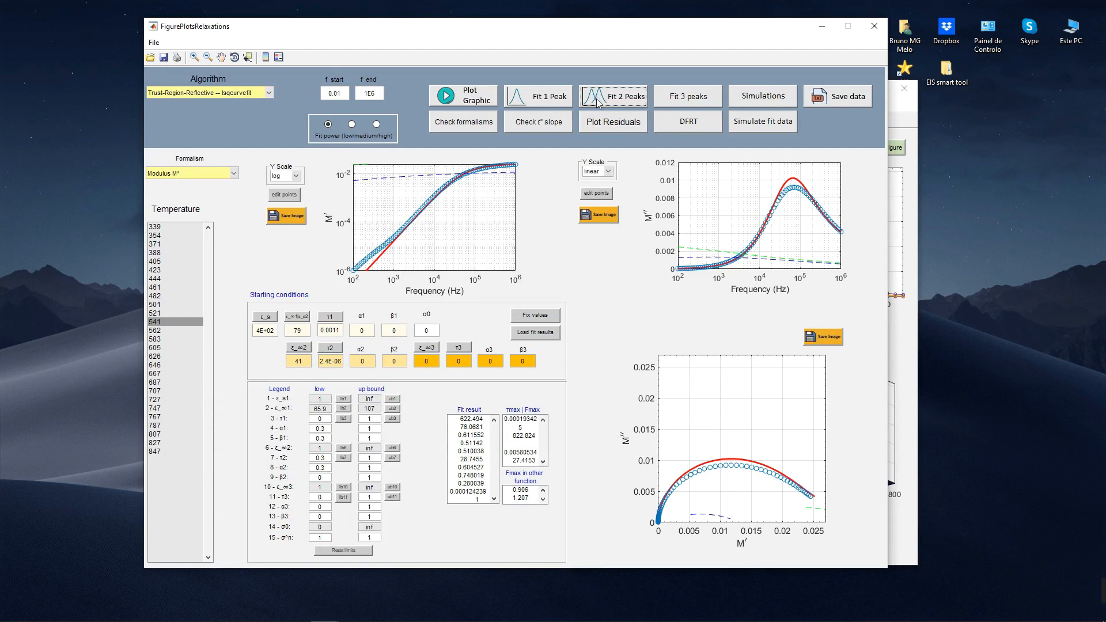
{"action": "left_click", "coordinate": [254, 95]}
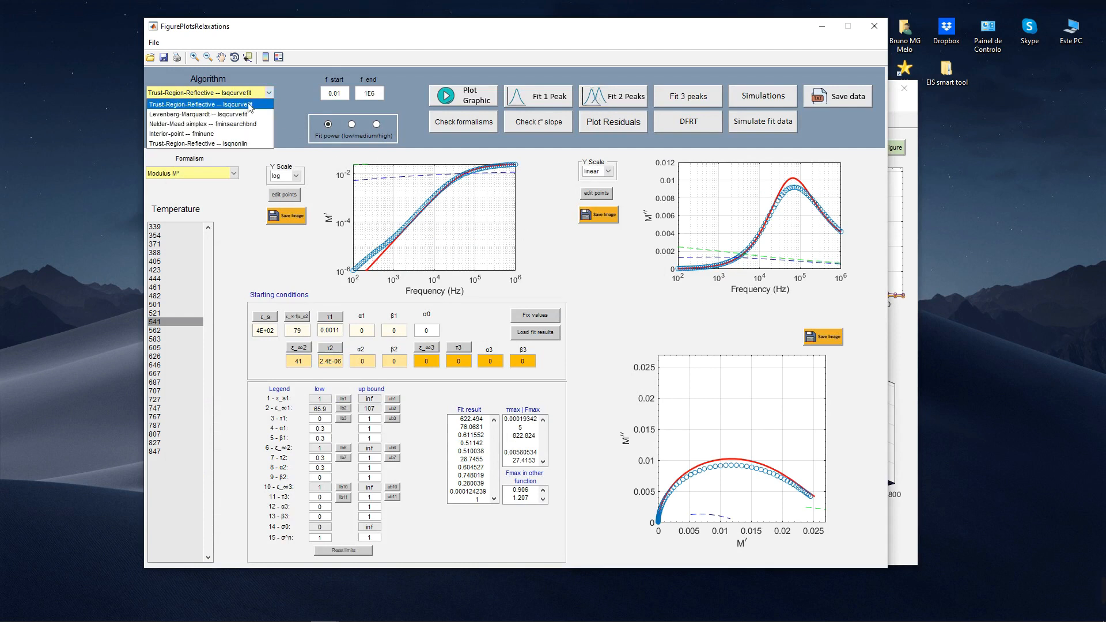
{"action": "left_click", "coordinate": [246, 120]}
{"action": "left_click", "coordinate": [610, 100]}
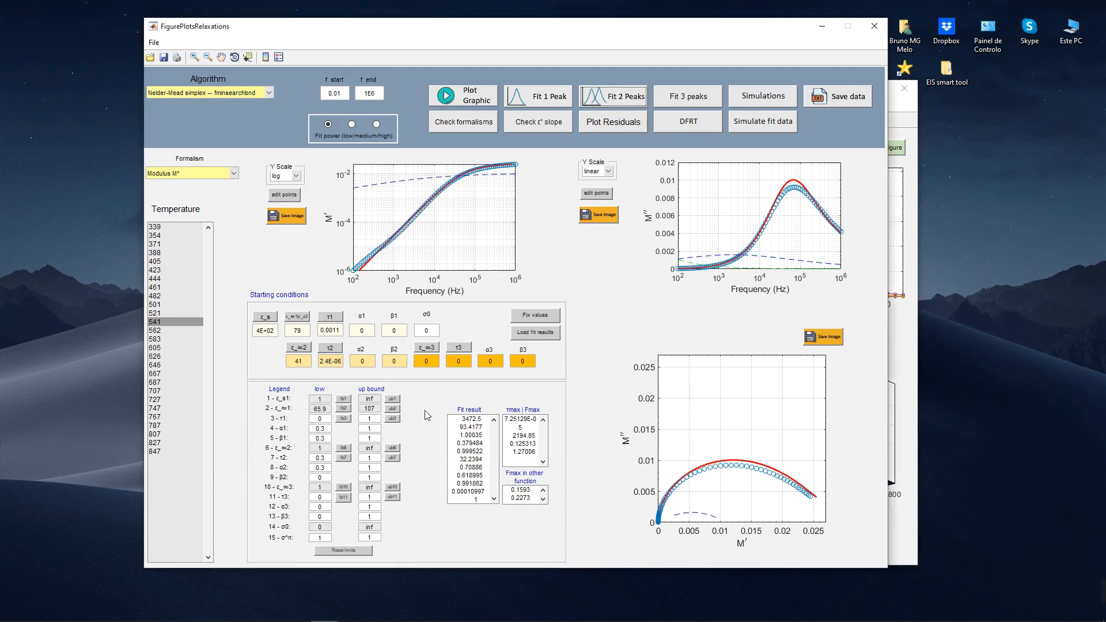
Step: Set the low bounds of α1, β1, α2 and β2 to 0.4 and of τ2 to 0, and refit two peaks
{"action": "left_click", "coordinate": [333, 432]}
{"action": "key", "text": "BackSpace"}
{"action": "type", "text": "4"}
{"action": "left_click_drag", "start_coordinate": [335, 464], "coordinate": [298, 460]}
{"action": "type", "text": "0"}
{"action": "left_click_drag", "start_coordinate": [332, 482], "coordinate": [243, 481]}
{"action": "type", "text": "0.4"}
{"action": "left_click", "coordinate": [621, 98]}
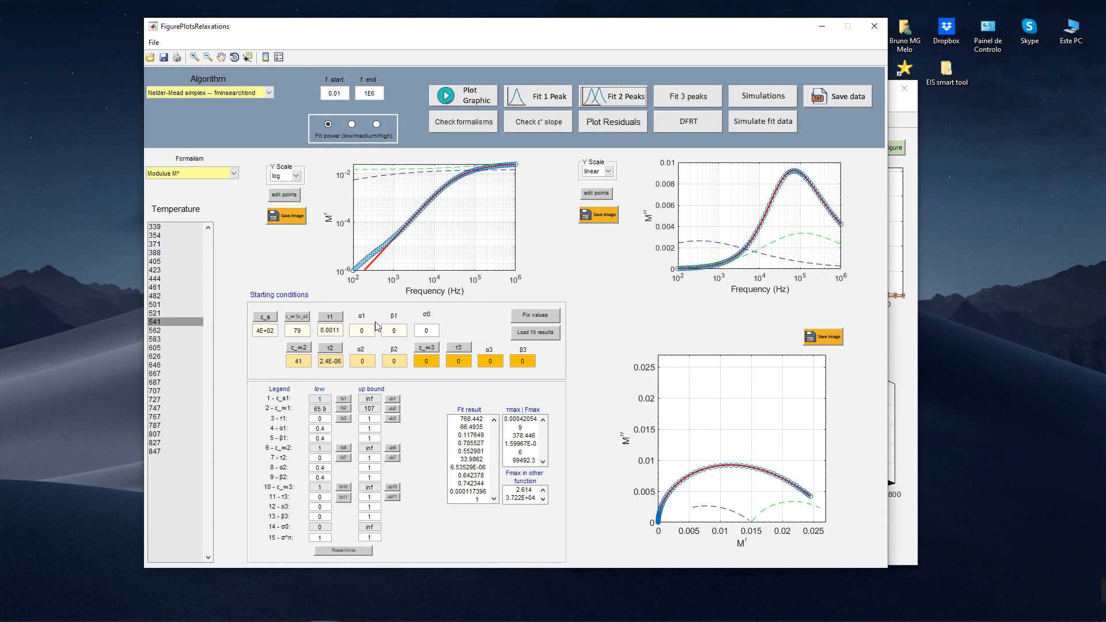
Step: Load the fit results as starting conditions and refit two peaks
{"action": "left_click", "coordinate": [544, 334]}
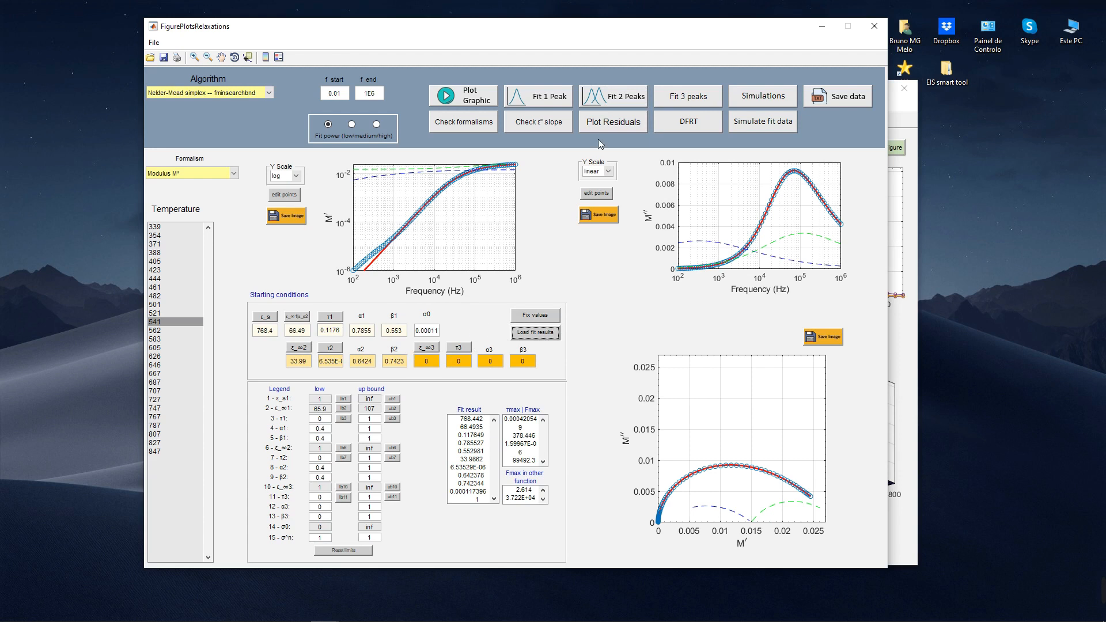
{"action": "left_click", "coordinate": [611, 97]}
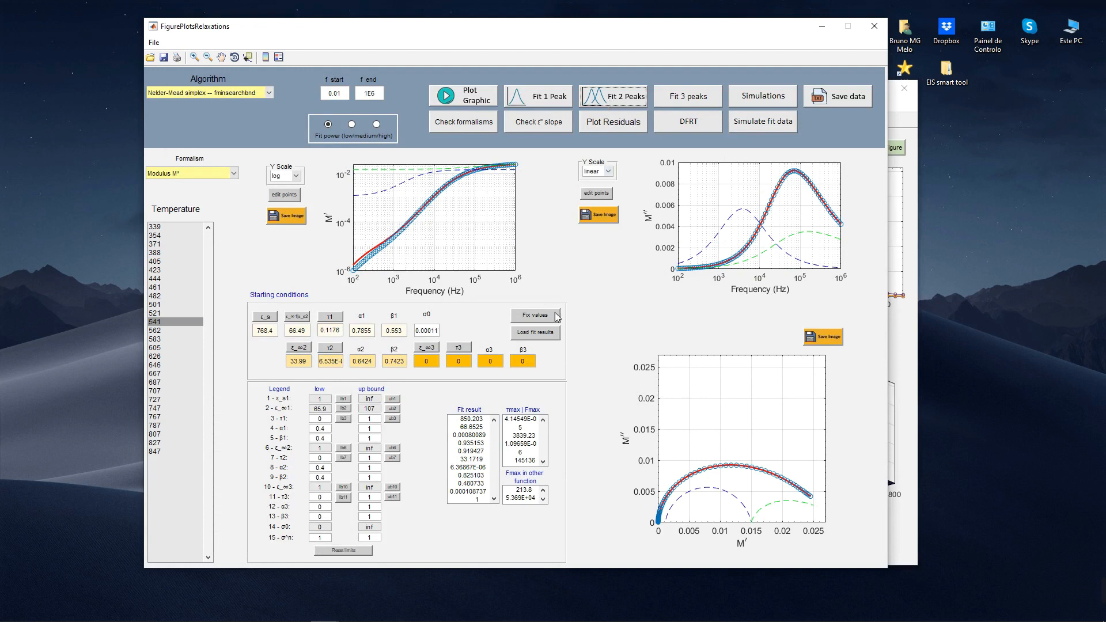
Step: Fix the bounds to the starting values, replot the data as Permitivity ε* and fit two peaks
{"action": "left_click", "coordinate": [540, 316]}
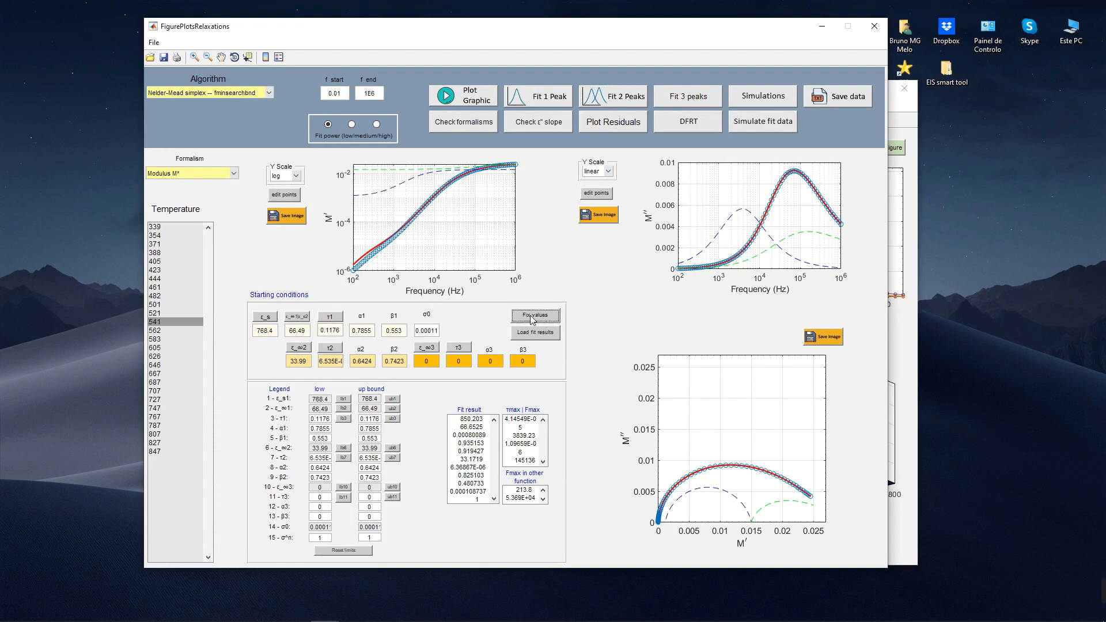
{"action": "left_click", "coordinate": [219, 173]}
{"action": "left_click", "coordinate": [219, 174]}
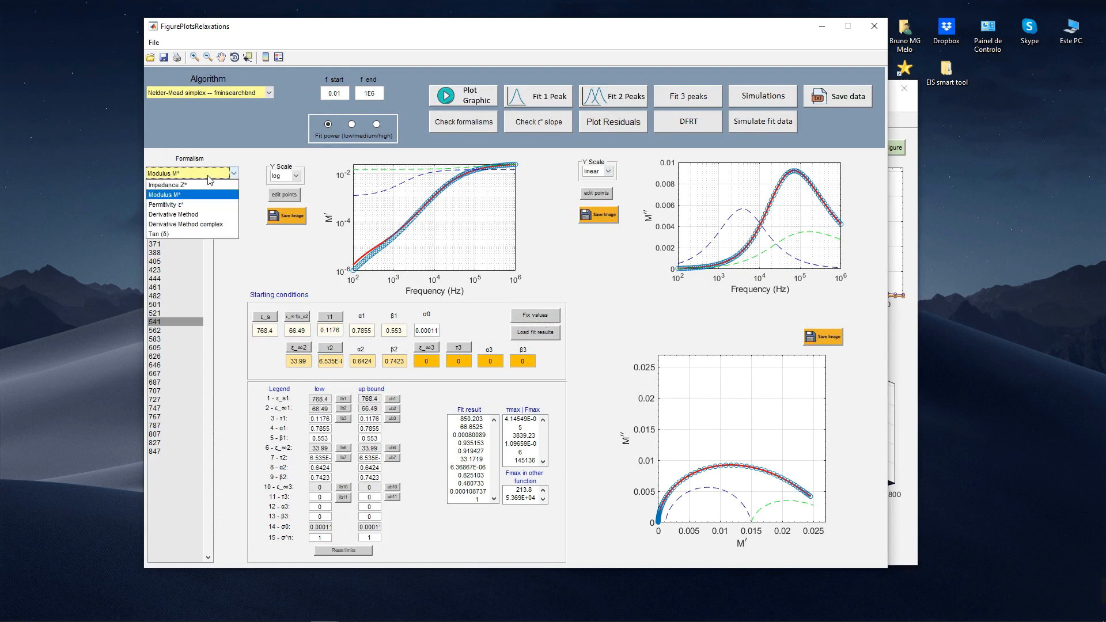
{"action": "left_click", "coordinate": [168, 195]}
{"action": "left_click", "coordinate": [469, 105]}
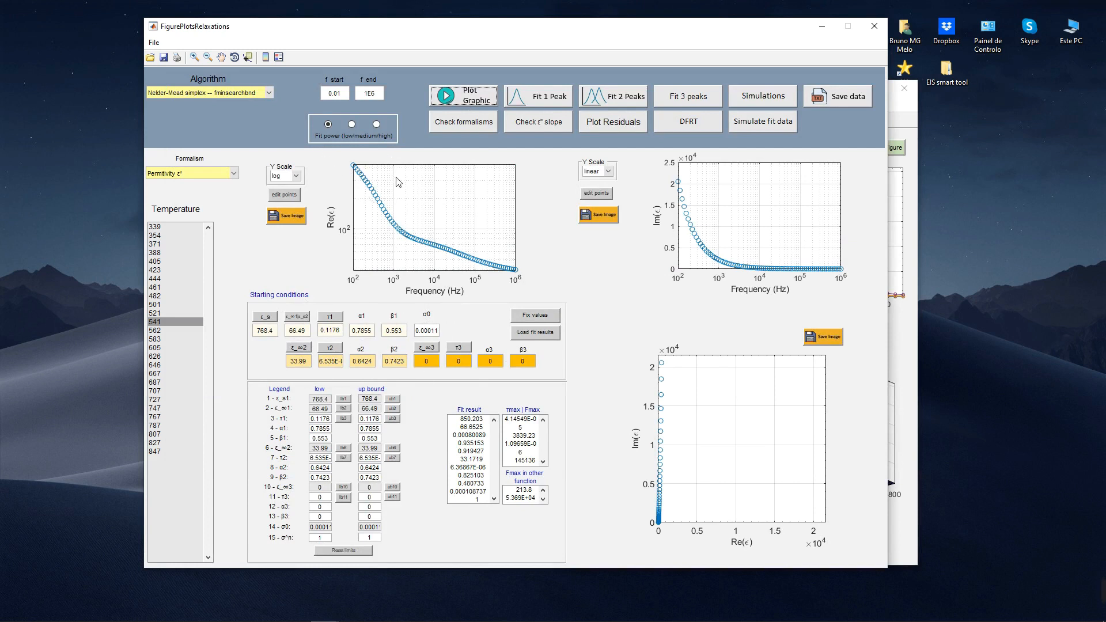
{"action": "left_click", "coordinate": [618, 101]}
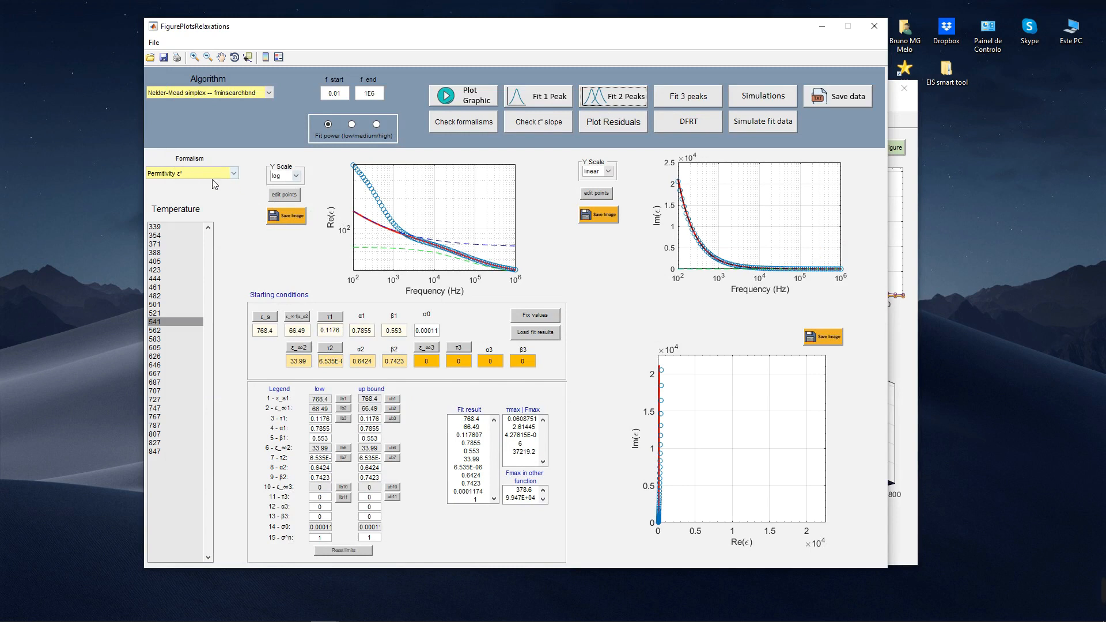
Step: Reset the limits and pick starting values of 4E+02 for ε_s and 80 for ε_∞1 from the Re(ε) curve
{"action": "left_click", "coordinate": [344, 551]}
{"action": "left_click", "coordinate": [265, 317]}
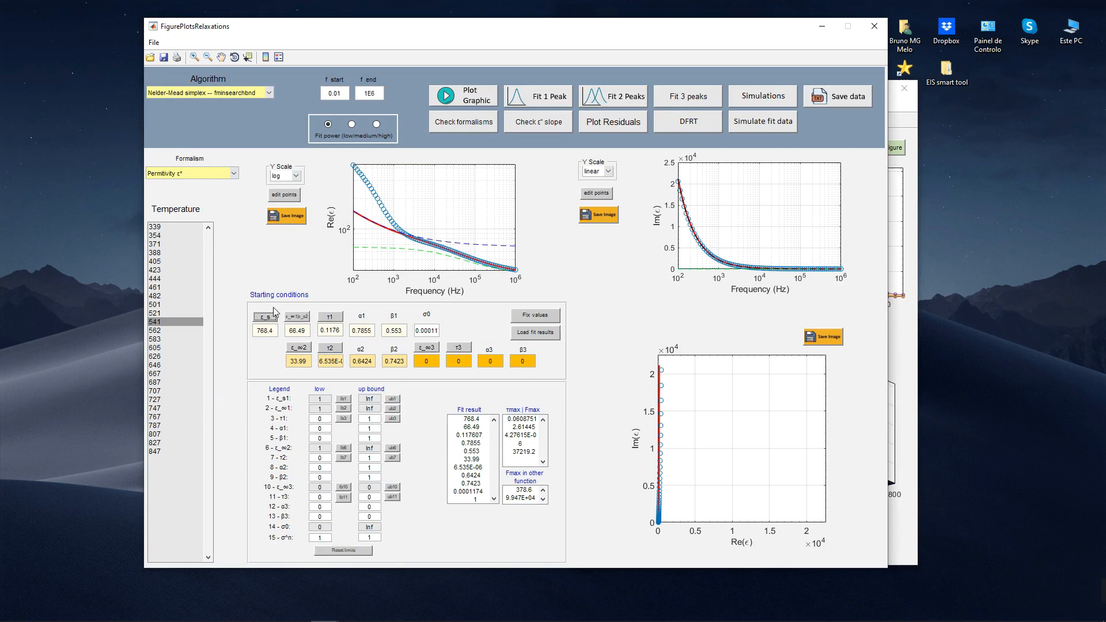
{"action": "left_click", "coordinate": [371, 166]}
{"action": "left_click", "coordinate": [304, 315]}
{"action": "left_click", "coordinate": [425, 238]}
Step: Pick ε_∞1 bounds of 54.9 (low) and 95.1 (up) in the Re(ε) plot and refit two peaks
{"action": "left_click", "coordinate": [344, 408]}
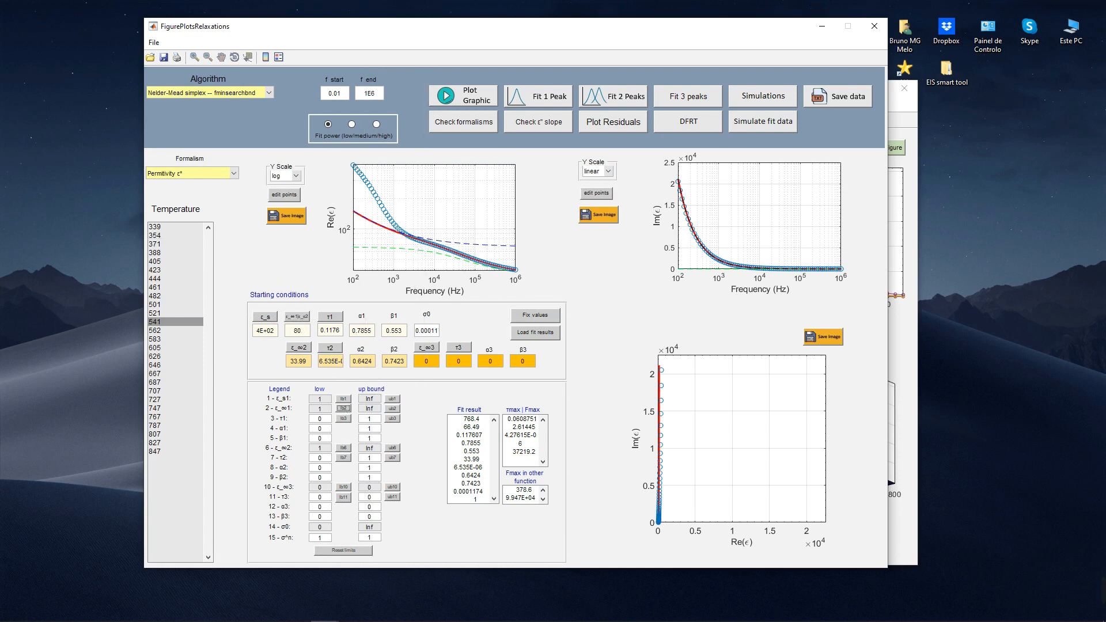
{"action": "left_click", "coordinate": [434, 258]}
{"action": "left_click", "coordinate": [392, 409]}
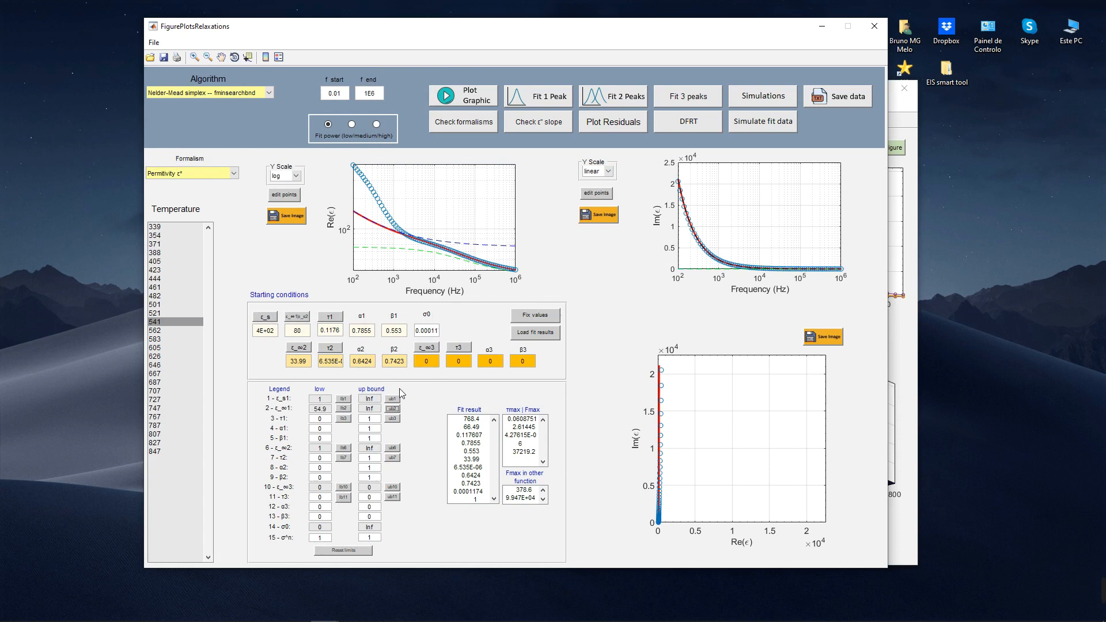
{"action": "left_click", "coordinate": [451, 232]}
{"action": "left_click", "coordinate": [611, 98]}
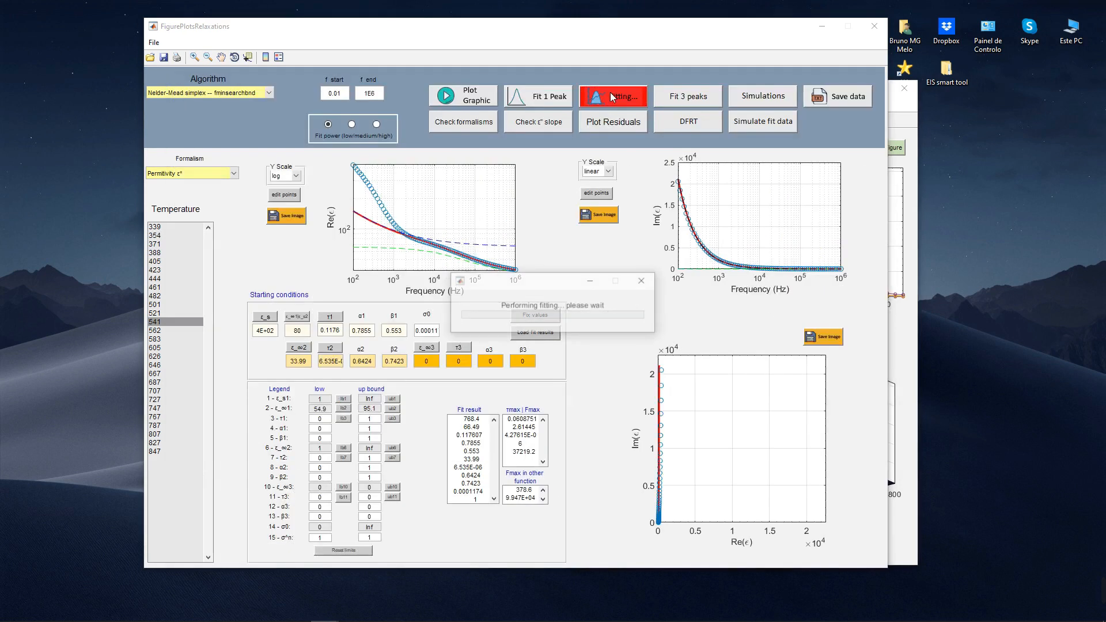
Step: Refit two peaks of the permittivity data with the Trust-Region-Reflective -- lsqcurvefit algorithm
{"action": "left_click", "coordinate": [230, 92]}
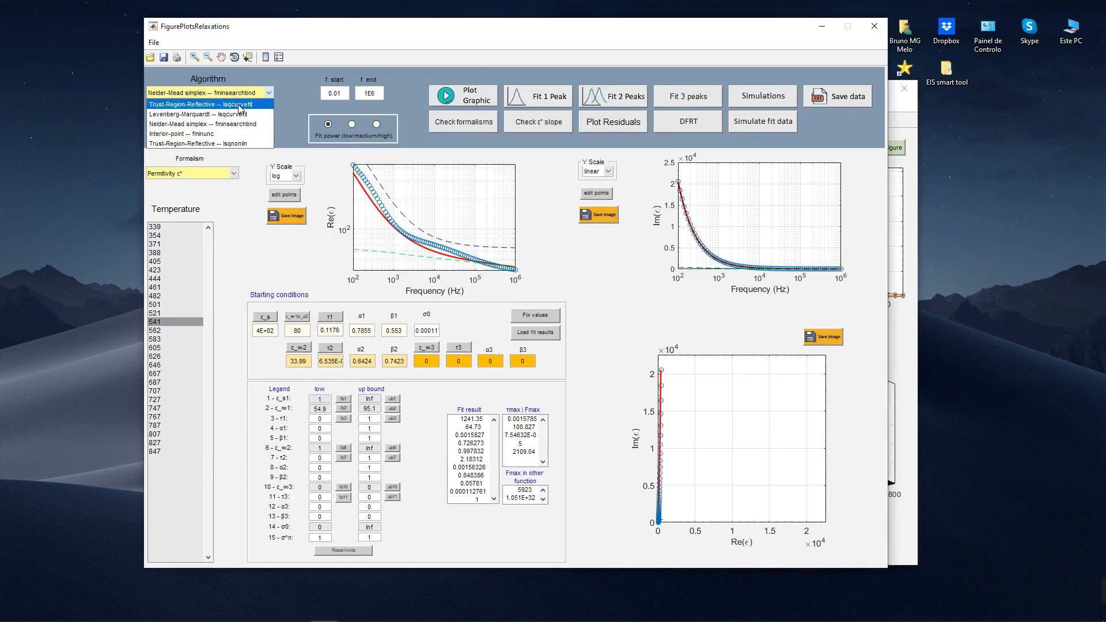
{"action": "left_click", "coordinate": [202, 111]}
{"action": "left_click", "coordinate": [604, 97]}
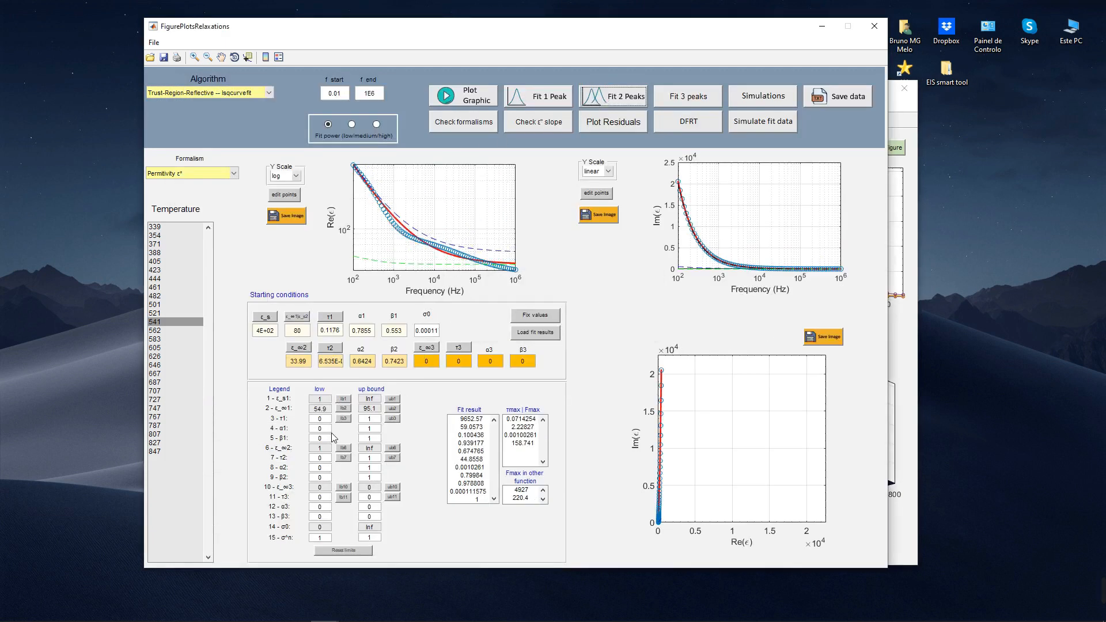
Step: Set the low bounds of α1, β1, α2 and β2 to 0.4 and refit the permittivity data with two peaks
{"action": "left_click", "coordinate": [332, 431]}
{"action": "type", "text": ".4"}
{"action": "left_click", "coordinate": [606, 99]}
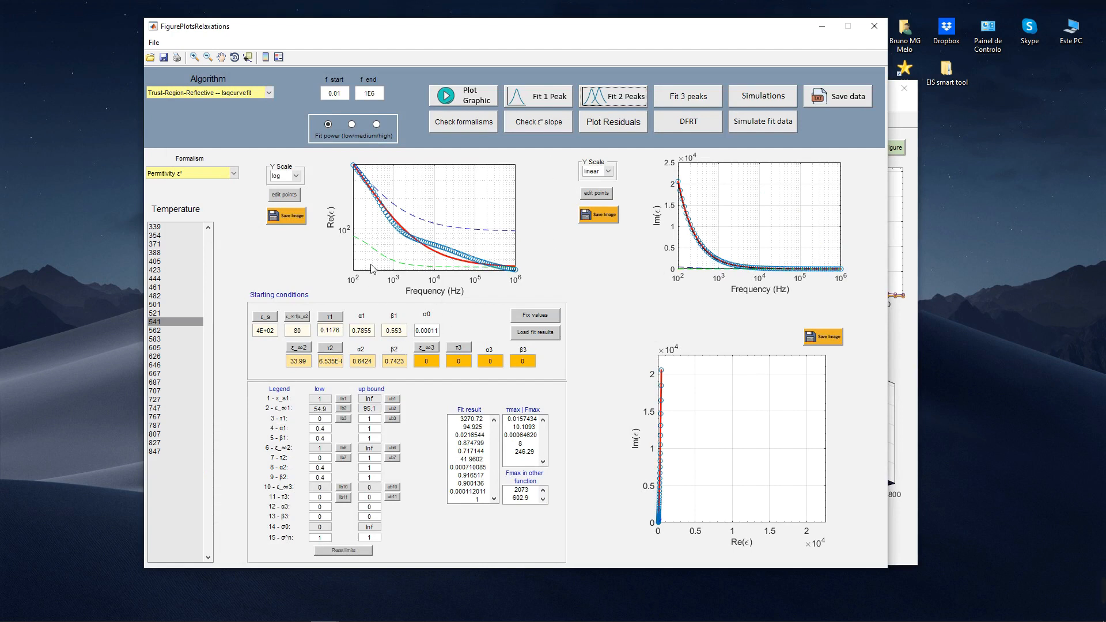
Step: Fit two peaks at medium fit power with Trust-Region-Reflective -- lsqcurvefit and again with Nelder-Mead simplex -- fminsearchbnd
{"action": "left_click", "coordinate": [354, 124]}
{"action": "left_click", "coordinate": [598, 95]}
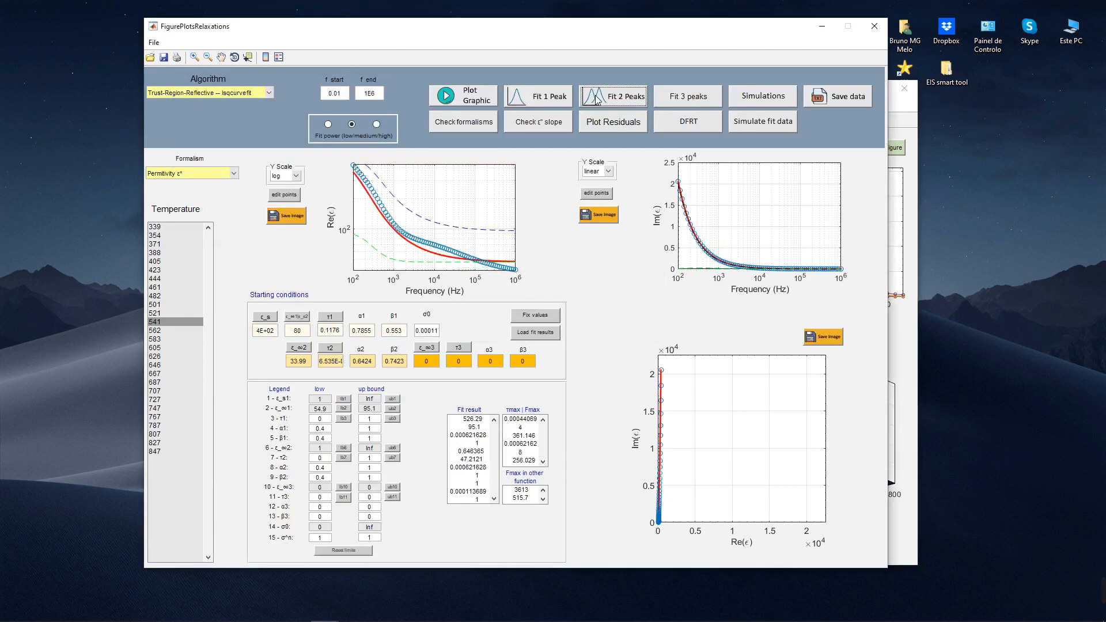
{"action": "left_click", "coordinate": [217, 96]}
{"action": "left_click", "coordinate": [196, 130]}
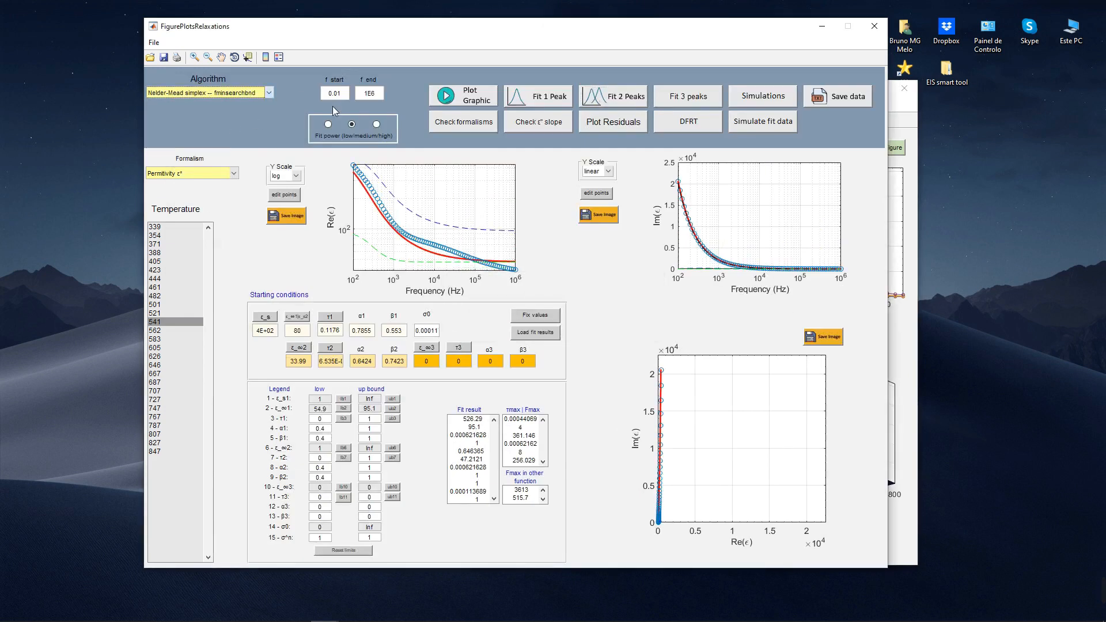
{"action": "left_click", "coordinate": [594, 96]}
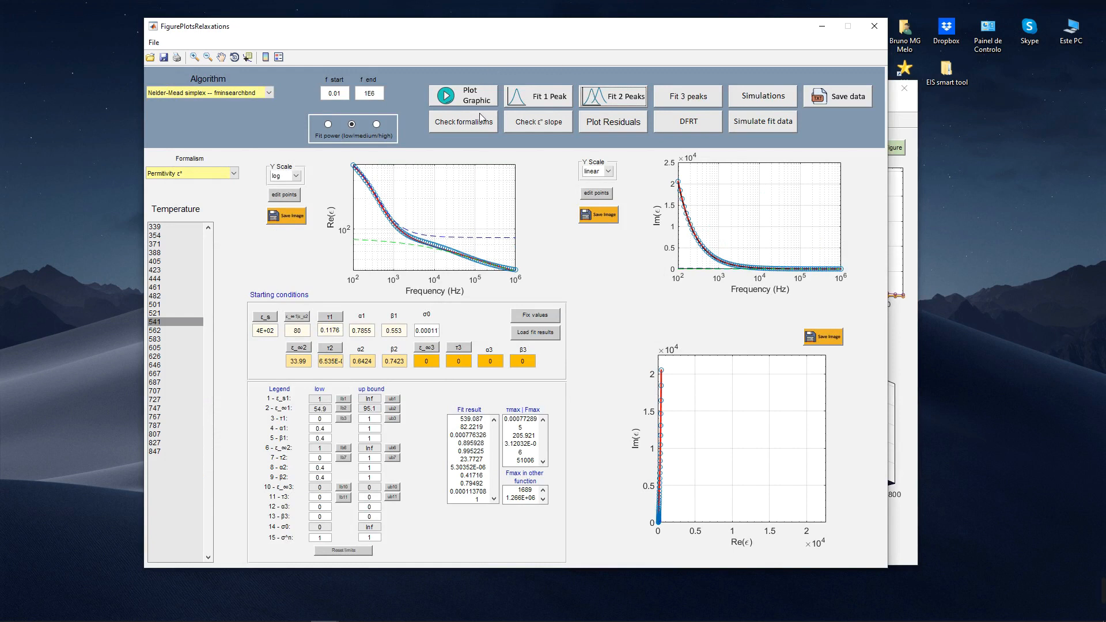
Step: Load the permittivity fit results as starting conditions, replot the data as Modulus M* and fit two peaks
{"action": "left_click", "coordinate": [544, 336]}
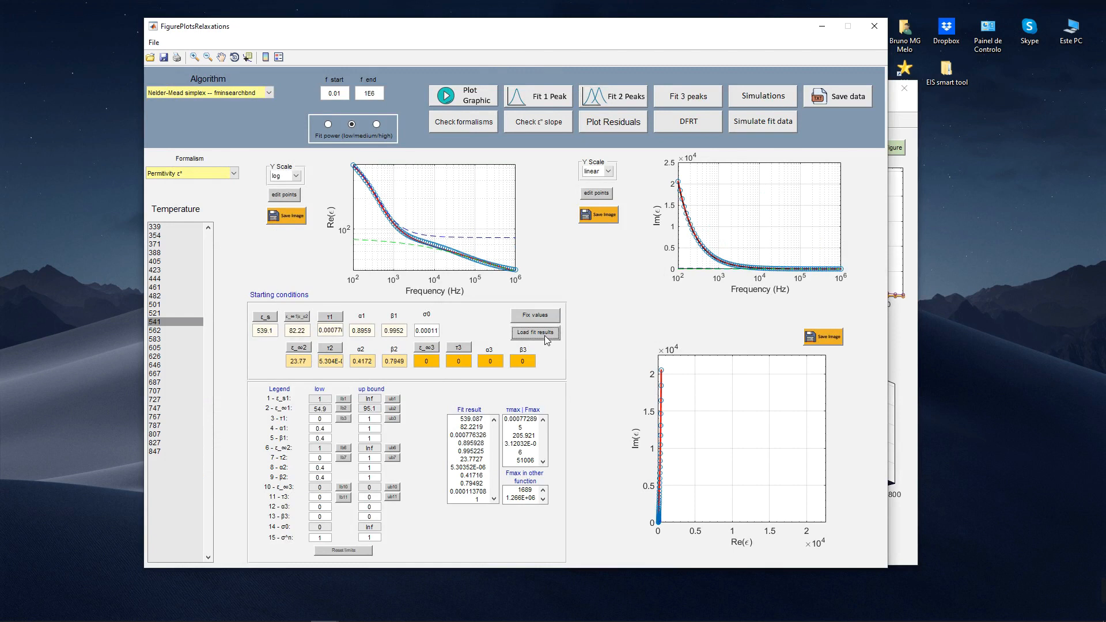
{"action": "left_click", "coordinate": [235, 174]}
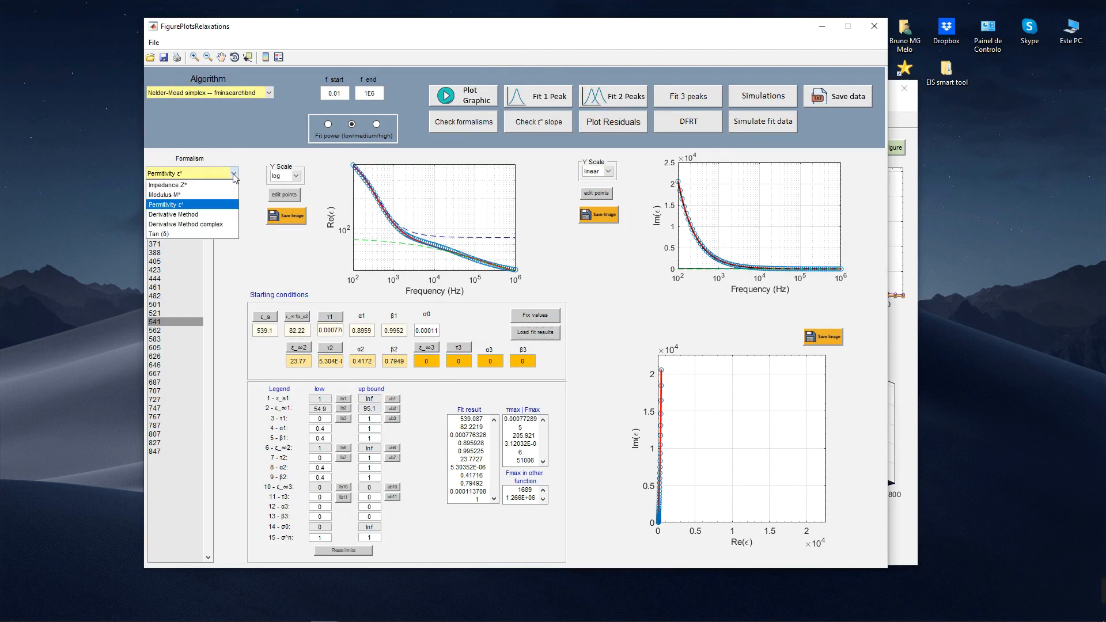
{"action": "left_click", "coordinate": [219, 192]}
{"action": "left_click", "coordinate": [470, 96]}
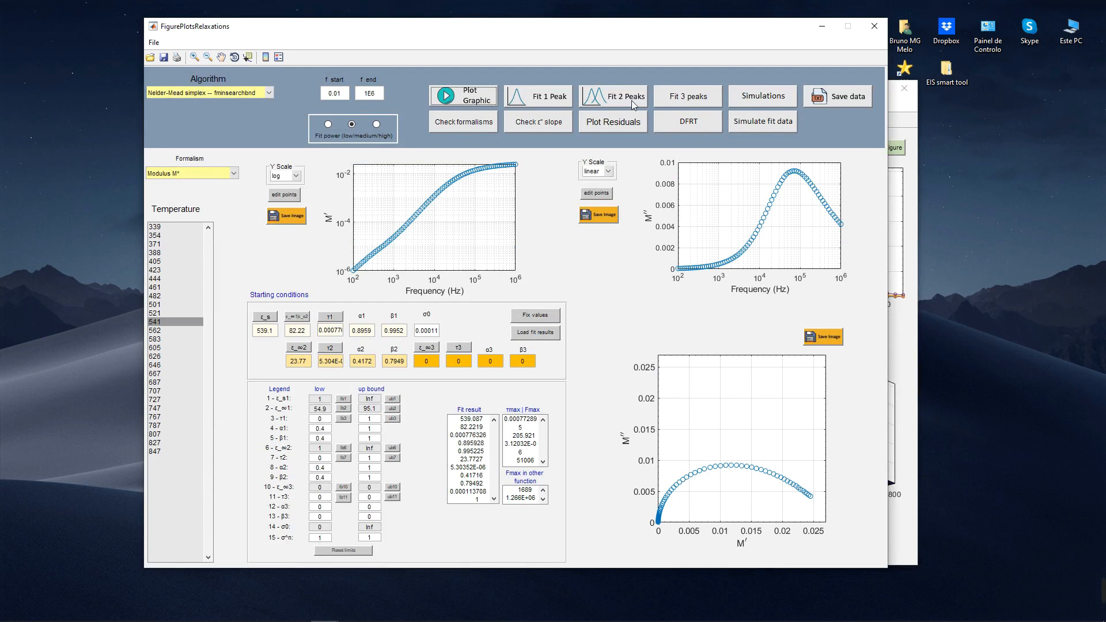
{"action": "left_click", "coordinate": [614, 101]}
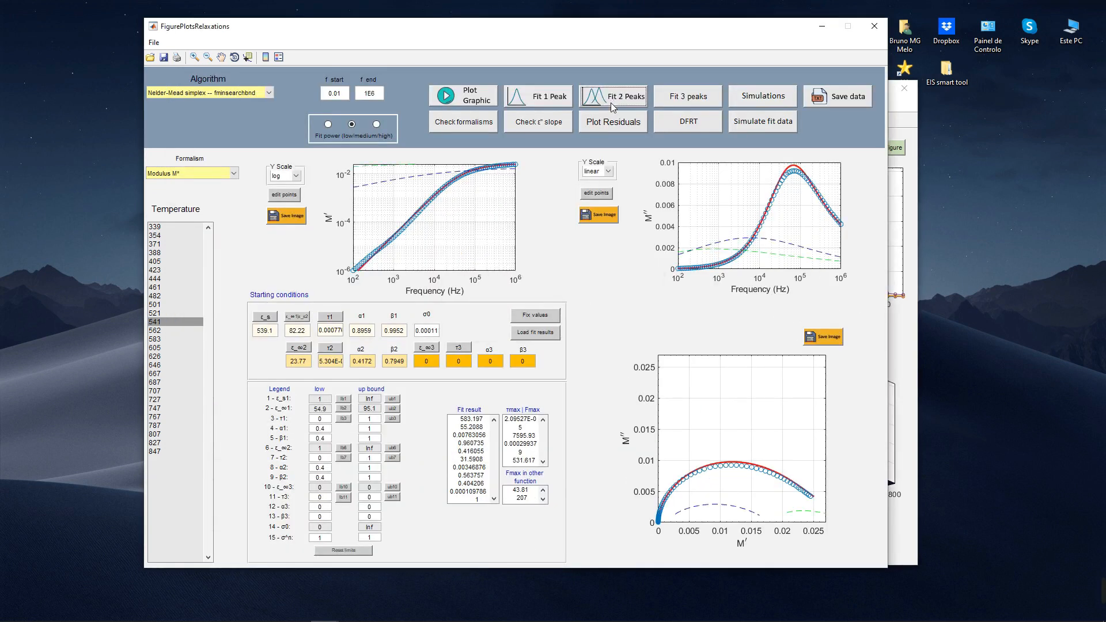
Step: Refit two peaks of the modulus data with the Trust-Region-Reflective -- lsqcurvefit algorithm
{"action": "left_click", "coordinate": [251, 92]}
{"action": "left_click", "coordinate": [247, 102]}
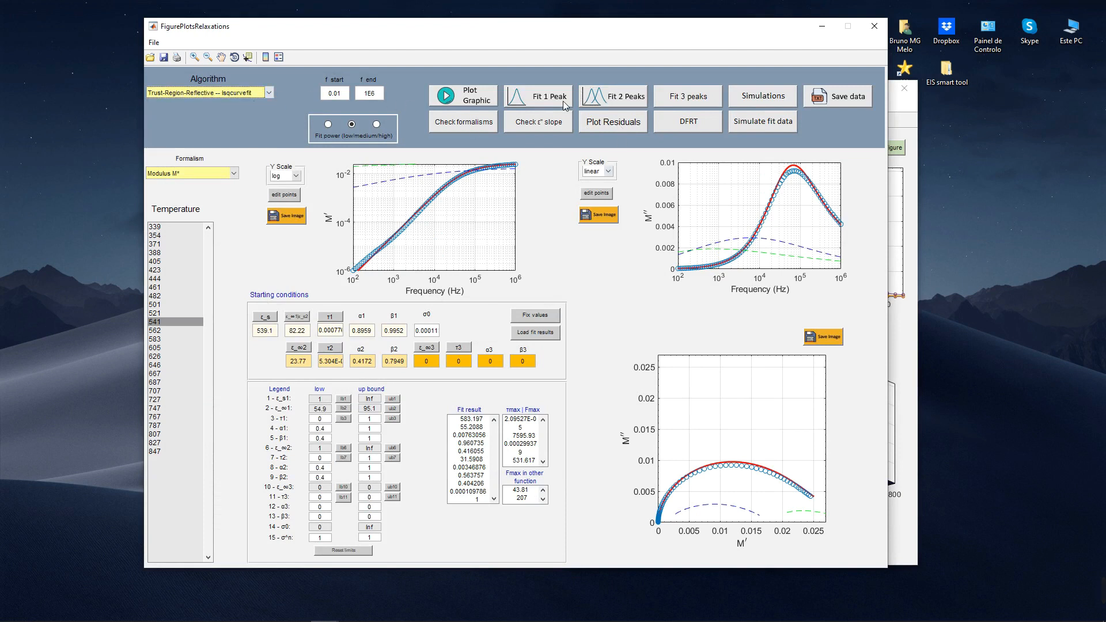
{"action": "left_click", "coordinate": [610, 95]}
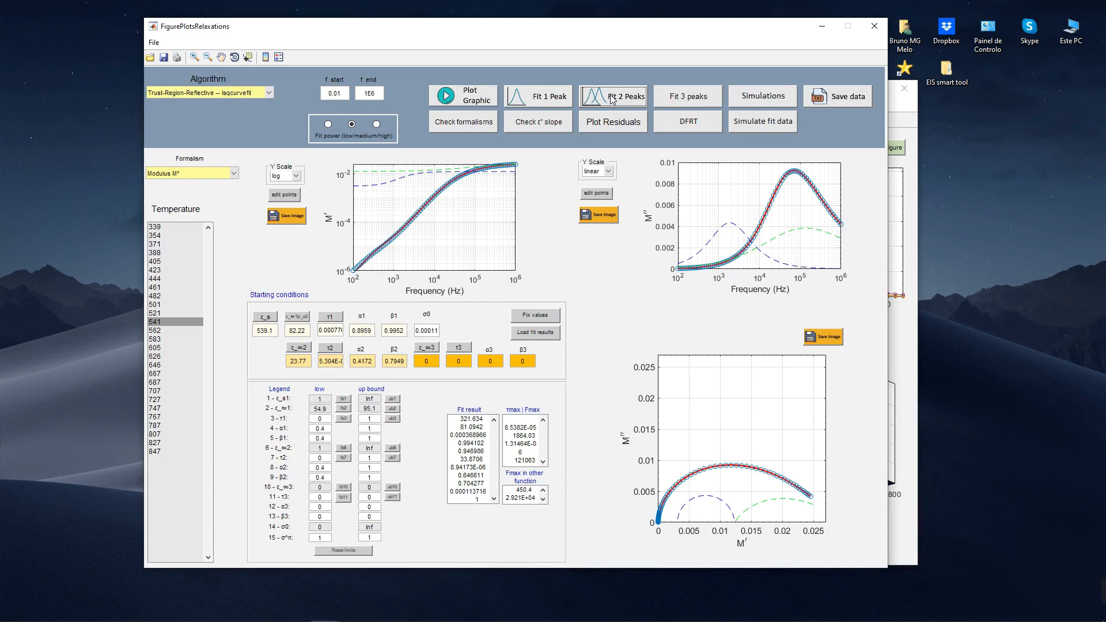
Step: Keep Trust-Region-Reflective -- lsqcurvefit, load the modulus fit results as starting conditions and refit two peaks
{"action": "left_click", "coordinate": [240, 94]}
{"action": "left_click", "coordinate": [242, 102]}
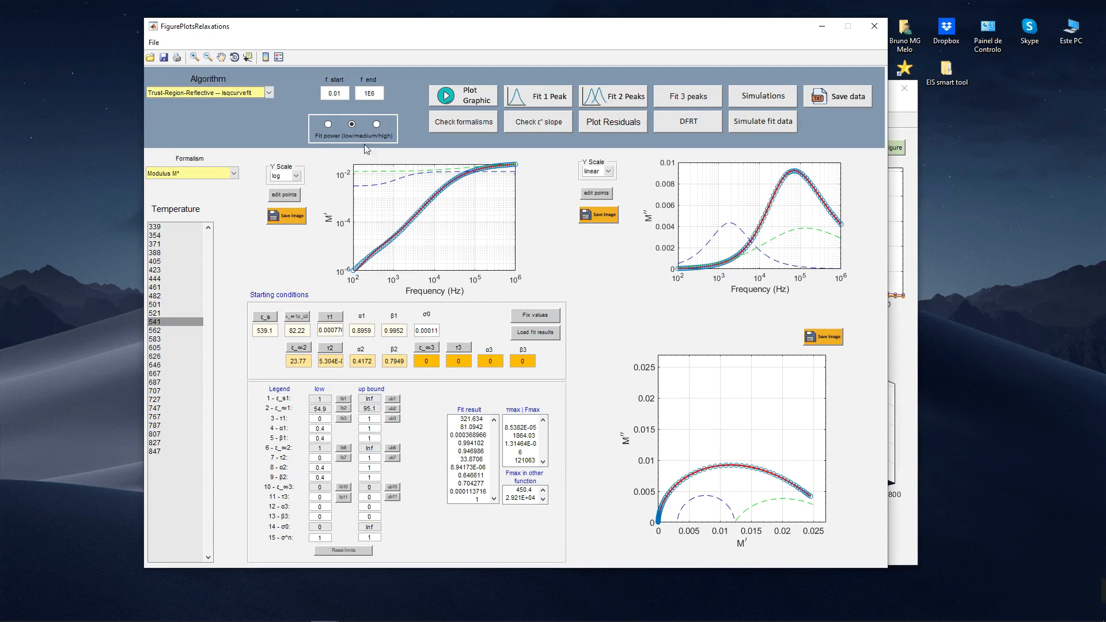
{"action": "left_click", "coordinate": [545, 334]}
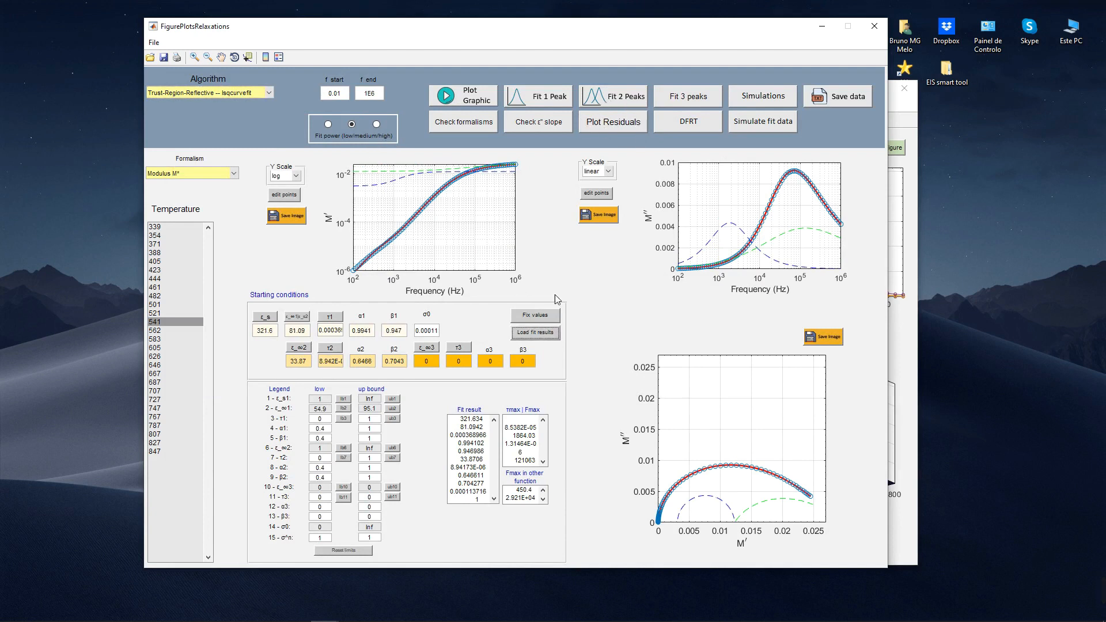
{"action": "left_click", "coordinate": [605, 103]}
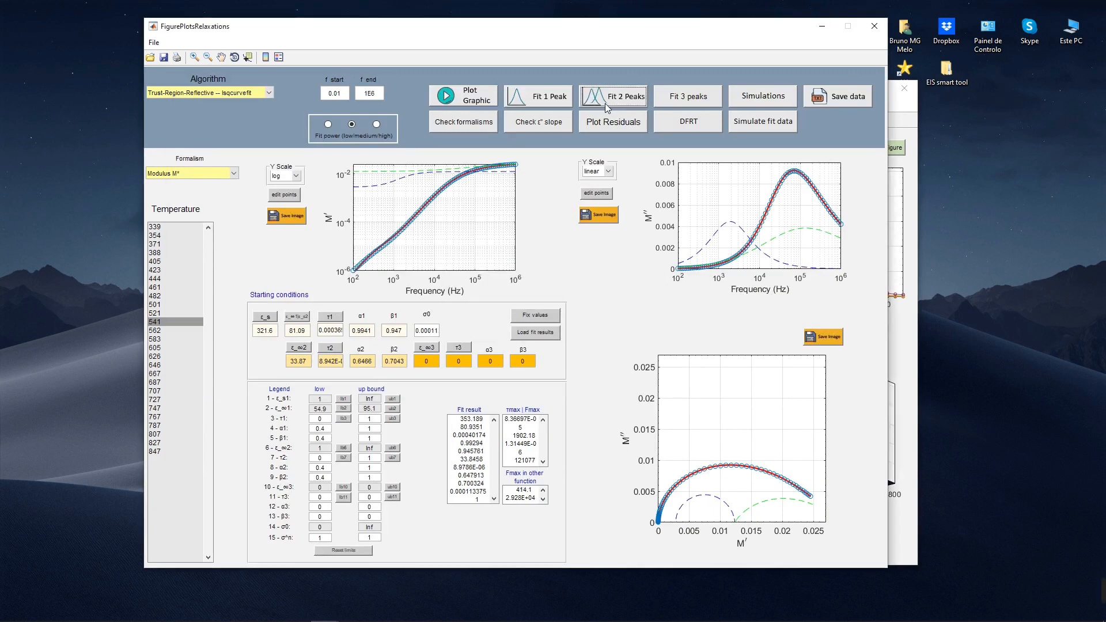
Step: Fix all bounds to the loaded modulus values, replot as Permitivity ε* and fit two peaks
{"action": "left_click", "coordinate": [544, 318]}
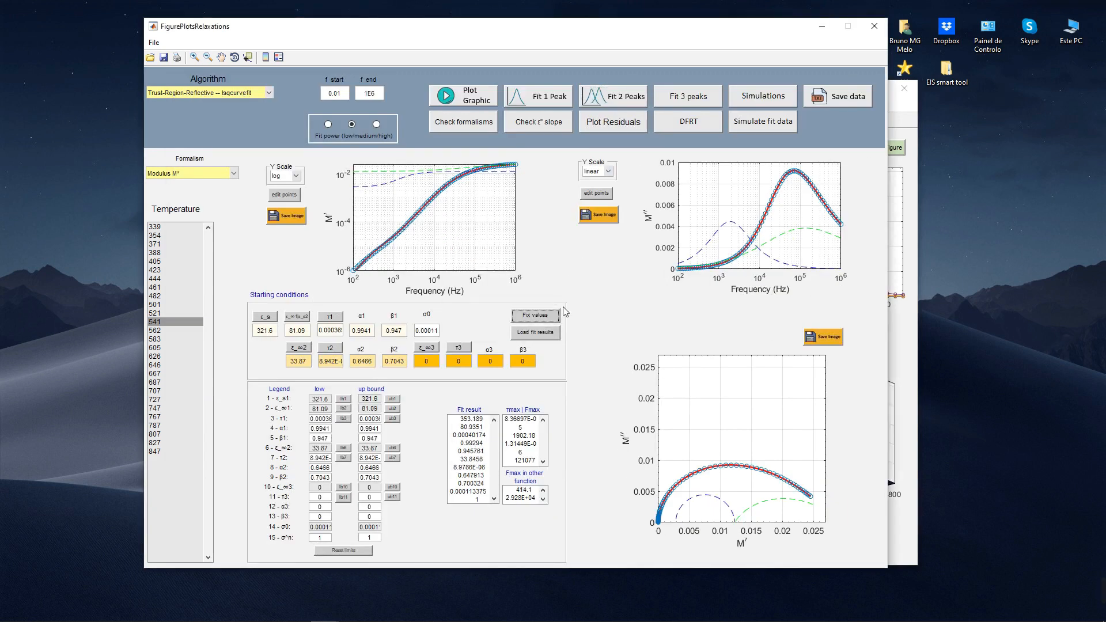
{"action": "left_click", "coordinate": [219, 174]}
{"action": "left_click", "coordinate": [167, 205]}
{"action": "left_click", "coordinate": [464, 95]}
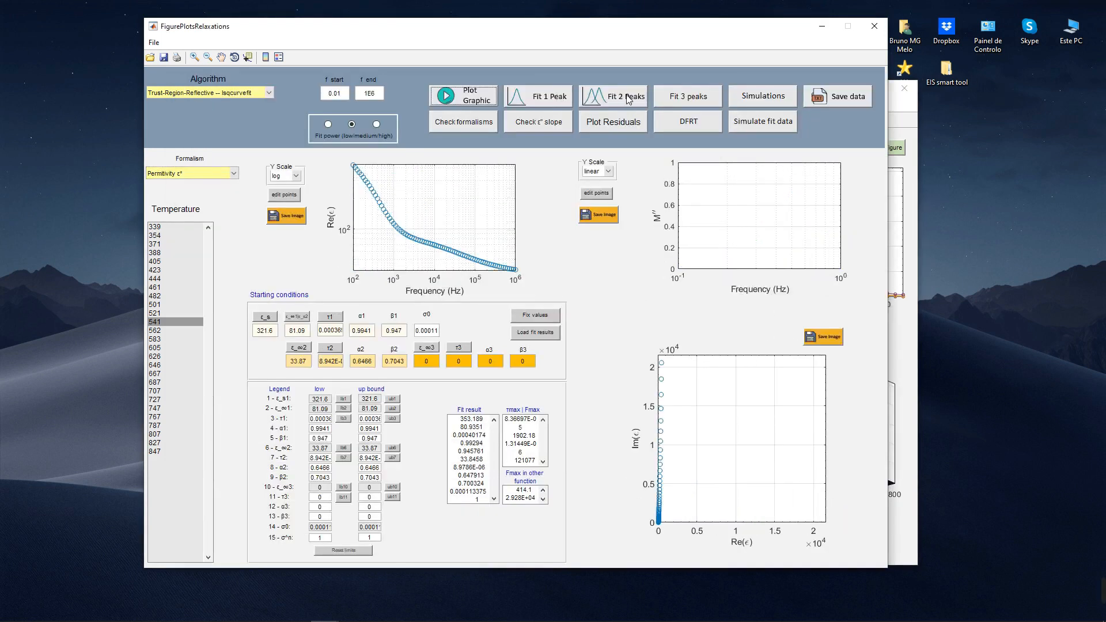
{"action": "left_click", "coordinate": [627, 97]}
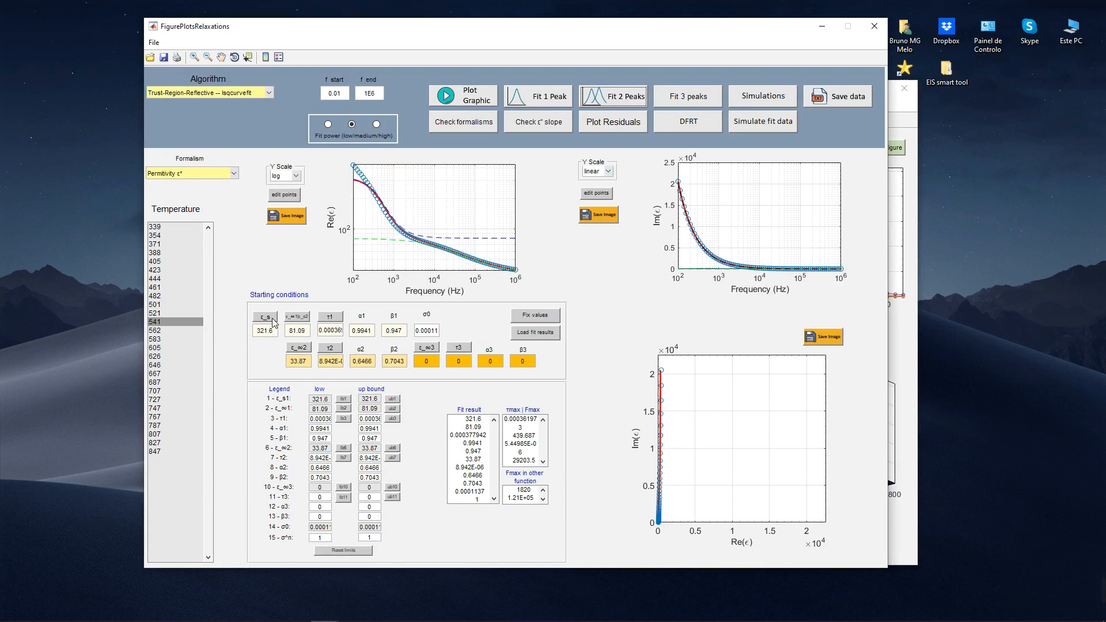
Step: Set the ε_s1 up bound to inf and pick 271 as its low bound, refitting two peaks after each change
{"action": "double_click", "coordinate": [373, 398]}
{"action": "type", "text": "inf"}
{"action": "key", "text": "Return"}
{"action": "left_click", "coordinate": [613, 102]}
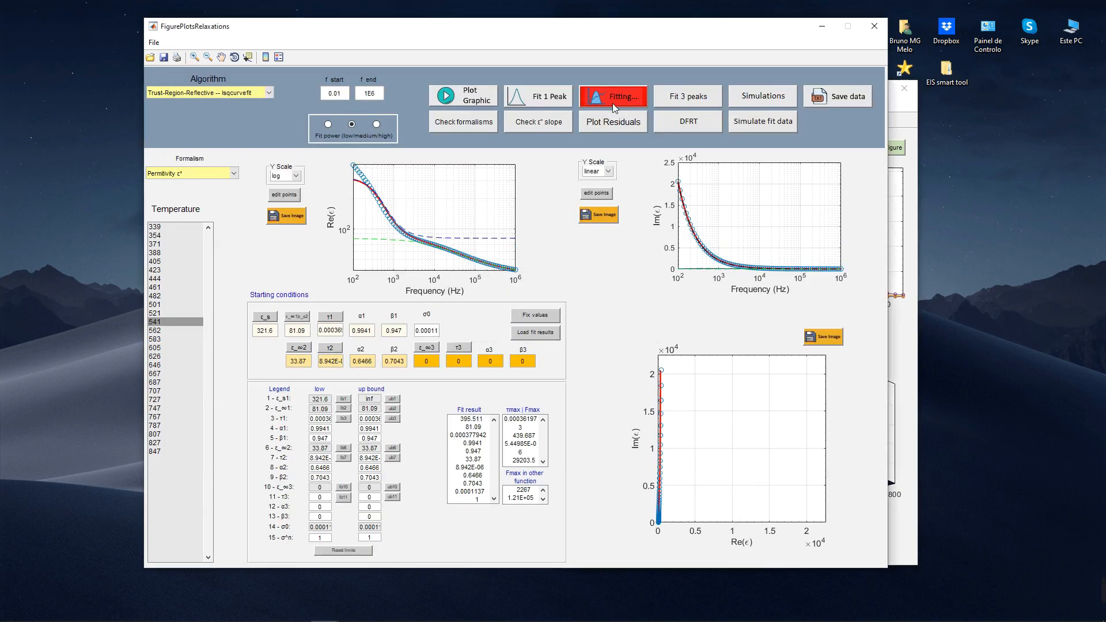
{"action": "left_click", "coordinate": [344, 399]}
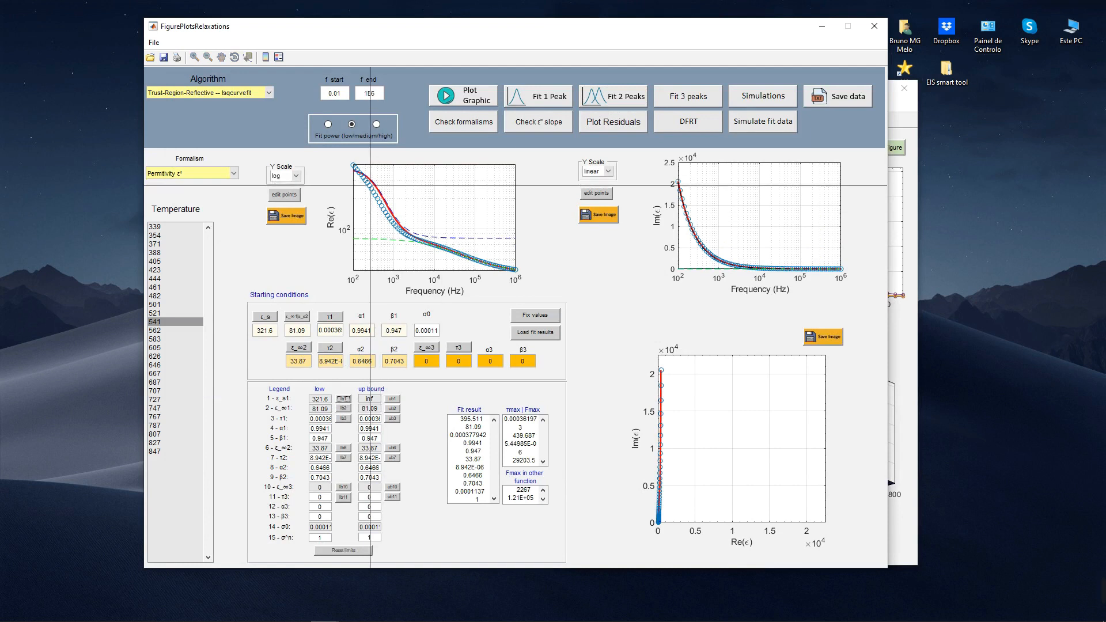
{"action": "left_click", "coordinate": [373, 187]}
{"action": "left_click", "coordinate": [588, 102]}
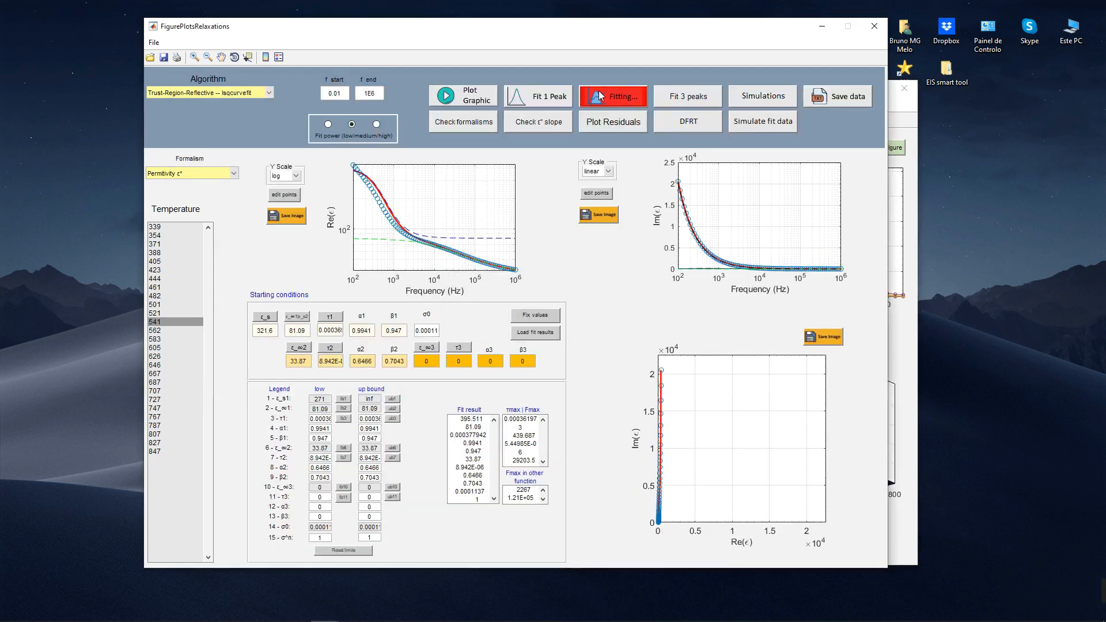
Step: Reset all limits and refit two peaks of the permittivity data
{"action": "left_click", "coordinate": [343, 550]}
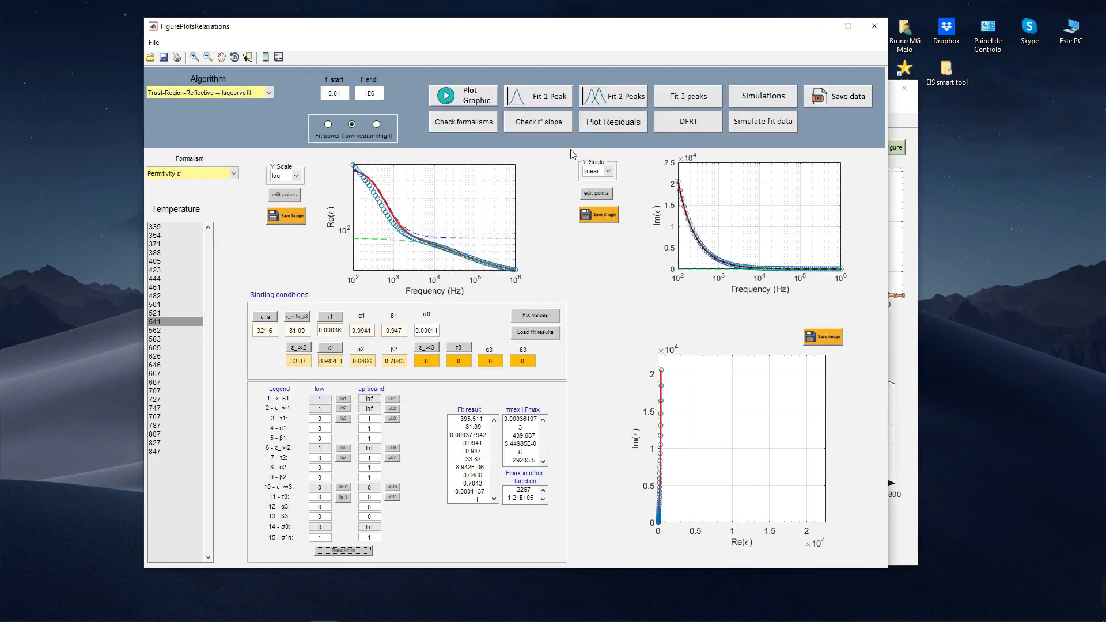
{"action": "left_click", "coordinate": [605, 102]}
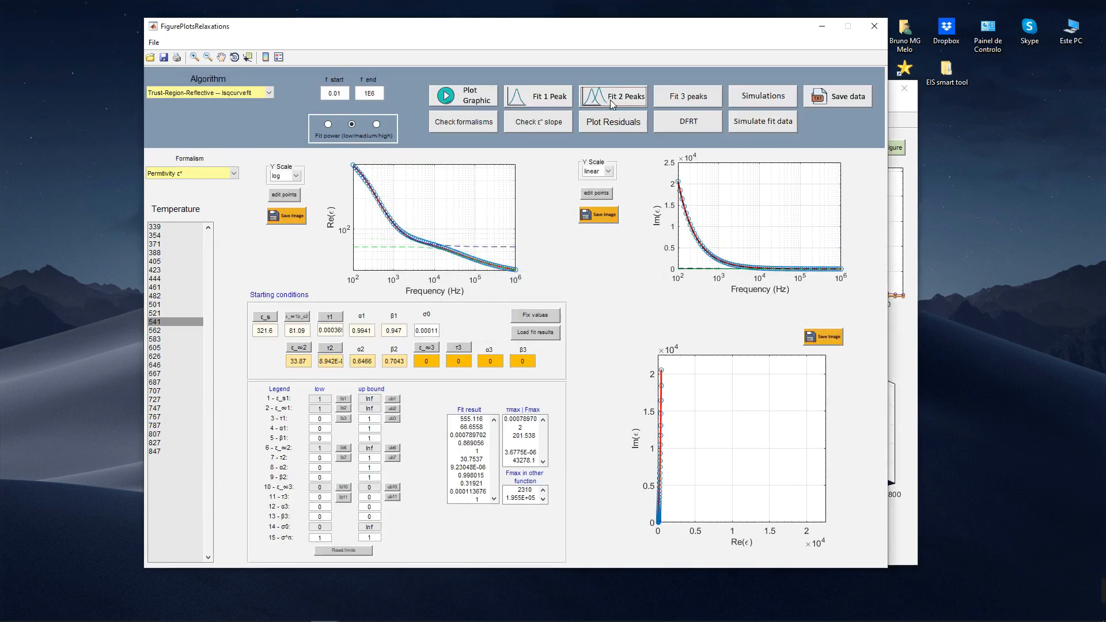
Step: Load the fit results as starting conditions, refitting two peaks with the current algorithm and again with Nelder-Mead simplex -- fminsearchbnd
{"action": "left_click", "coordinate": [525, 332]}
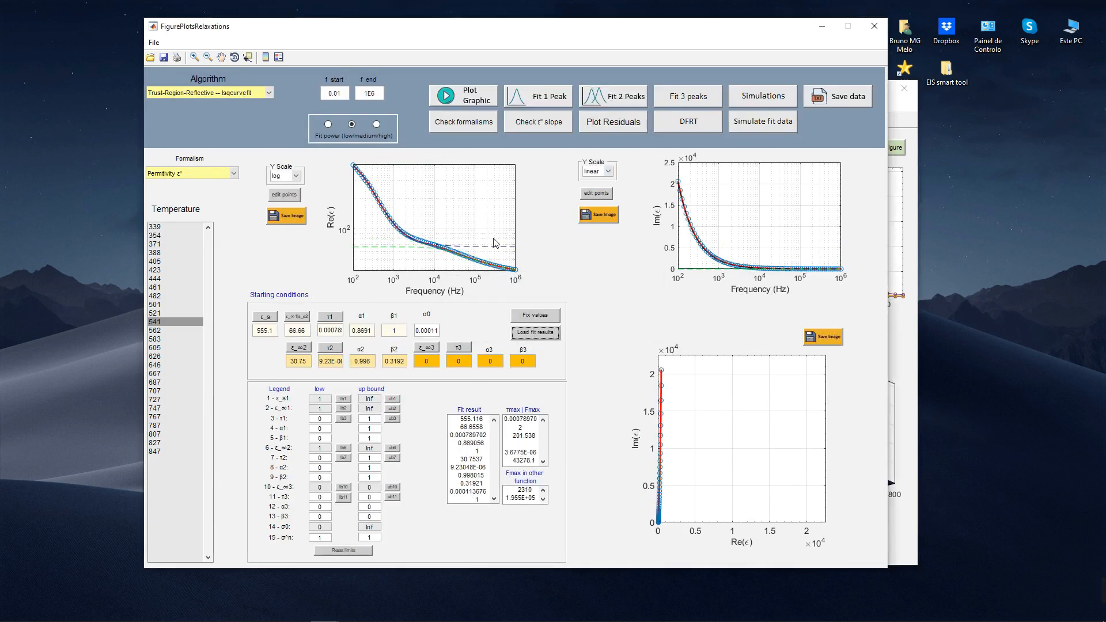
{"action": "left_click", "coordinate": [616, 98]}
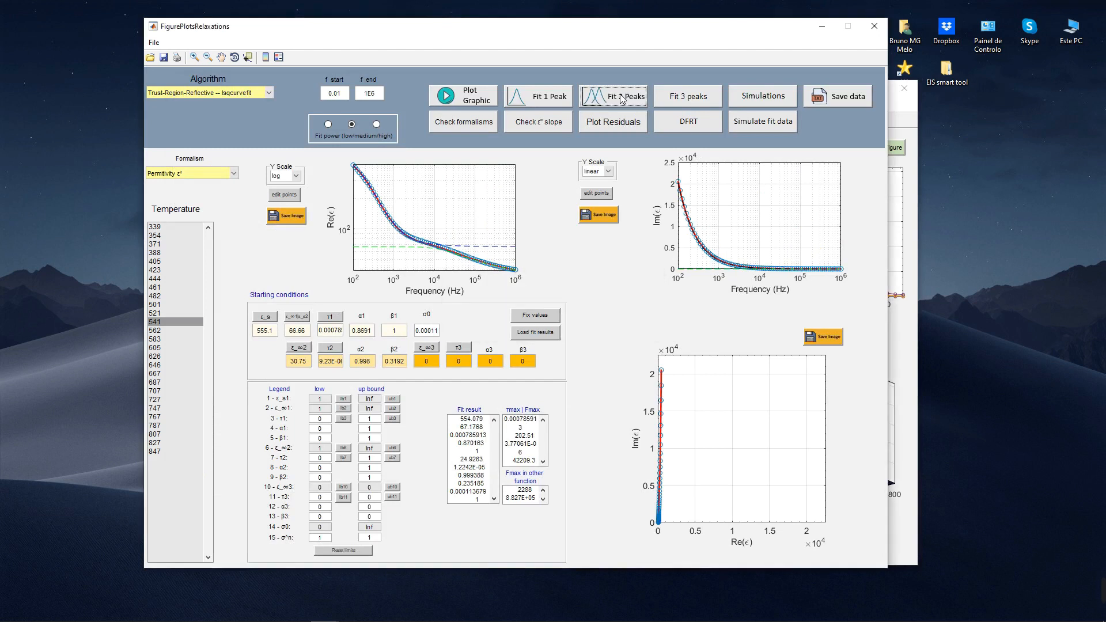
{"action": "left_click", "coordinate": [236, 93]}
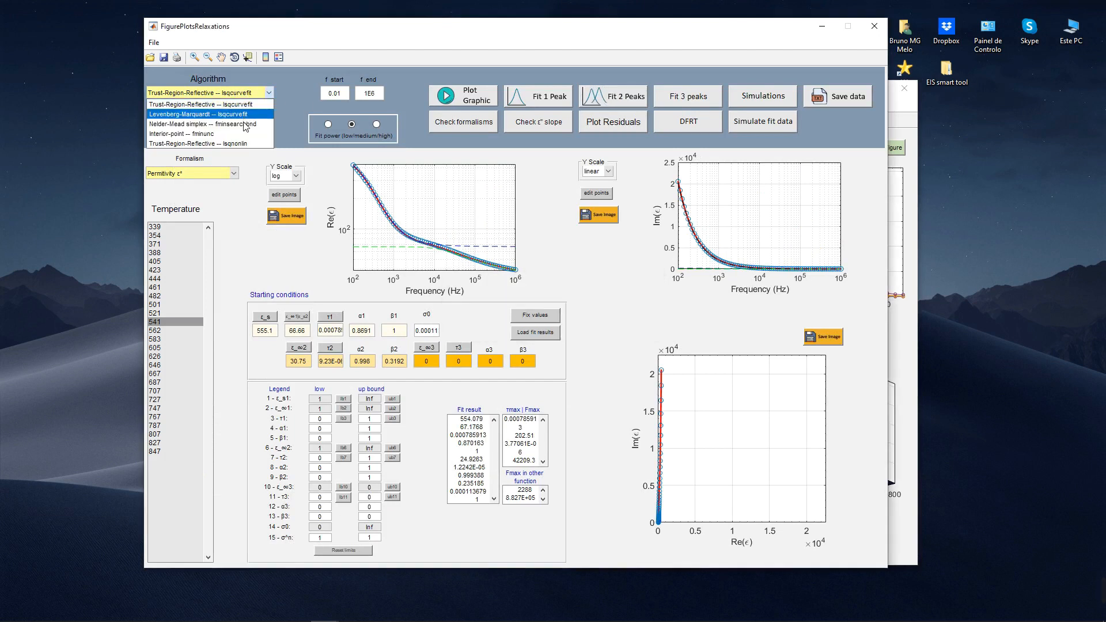
{"action": "left_click", "coordinate": [245, 124]}
{"action": "left_click", "coordinate": [600, 95]}
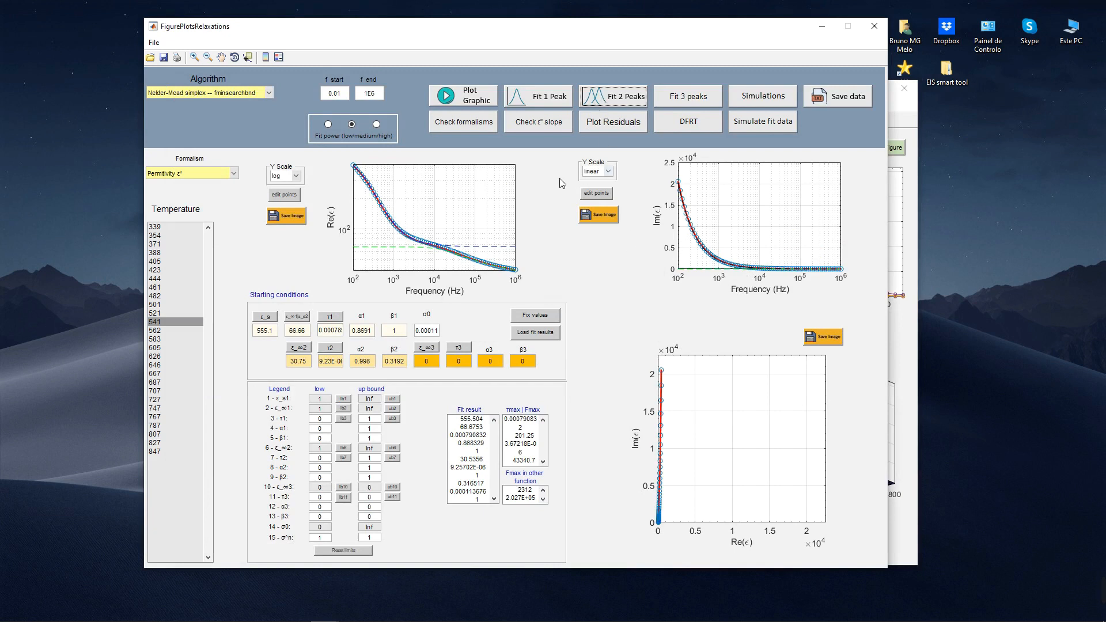
Step: Plot the residuals of the permittivity fit, inspect the scatter plot and both histograms, and close the figures
{"action": "left_click", "coordinate": [620, 126]}
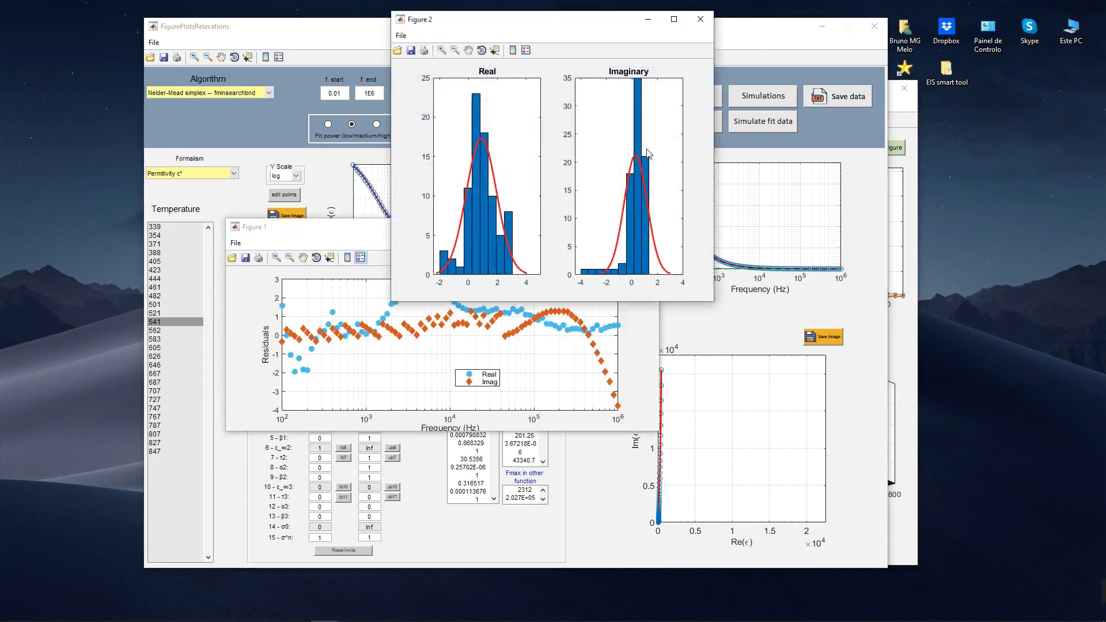
{"action": "left_click_drag", "start_coordinate": [536, 26], "coordinate": [789, 150]}
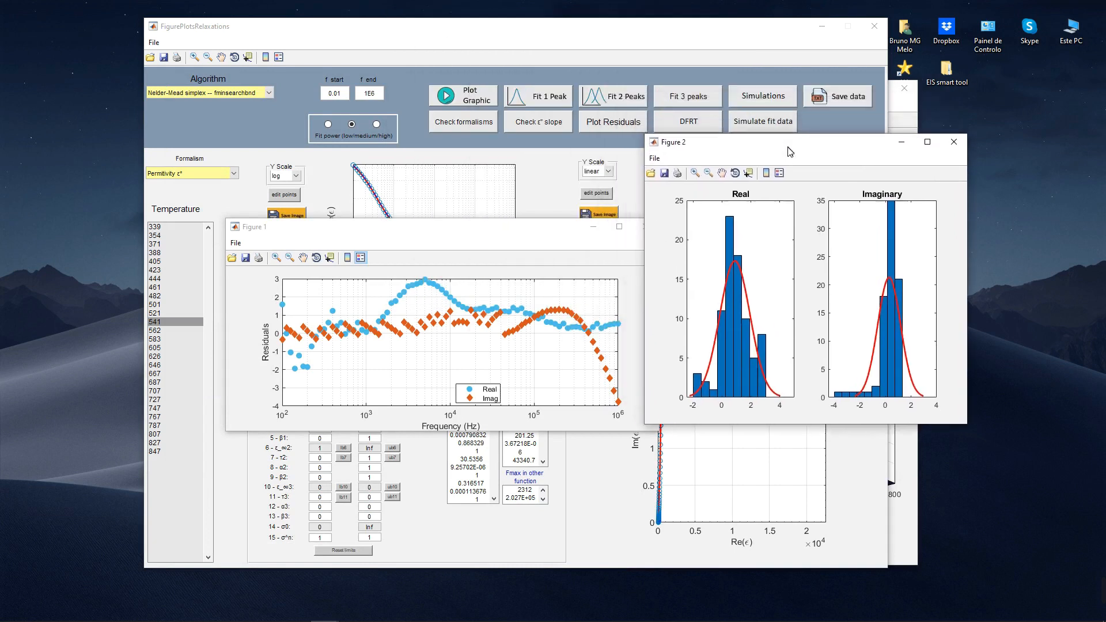
{"action": "left_click", "coordinate": [954, 144]}
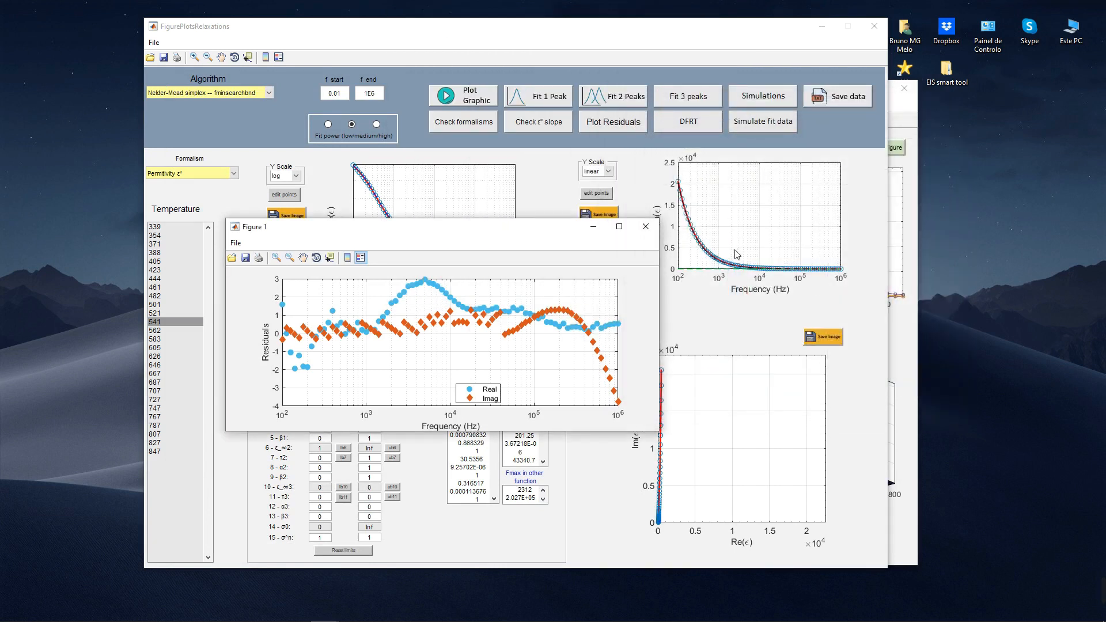
{"action": "left_click", "coordinate": [645, 227]}
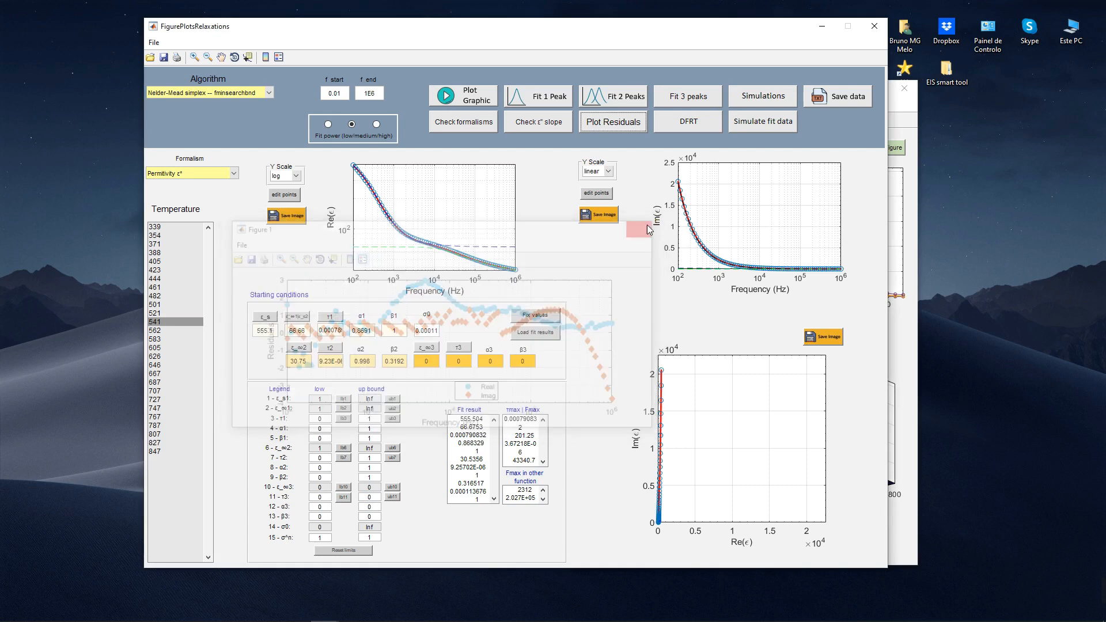
Step: Load the permittivity fit results, fix all bounds to them, replot as Modulus M* and fit two peaks
{"action": "left_click", "coordinate": [552, 337]}
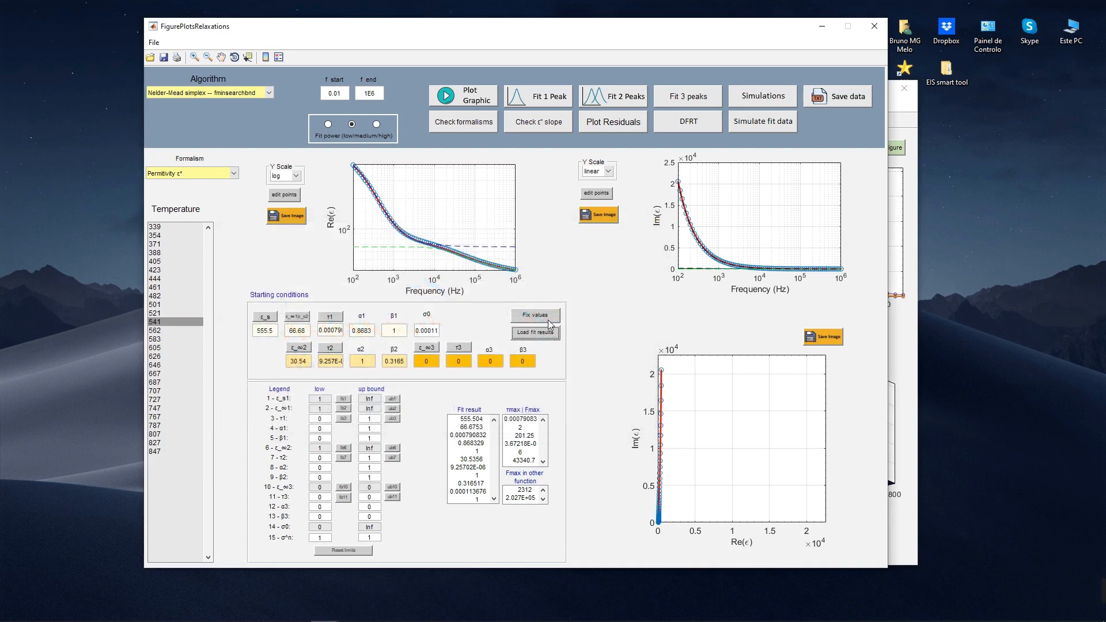
{"action": "left_click", "coordinate": [548, 318]}
{"action": "left_click", "coordinate": [217, 172]}
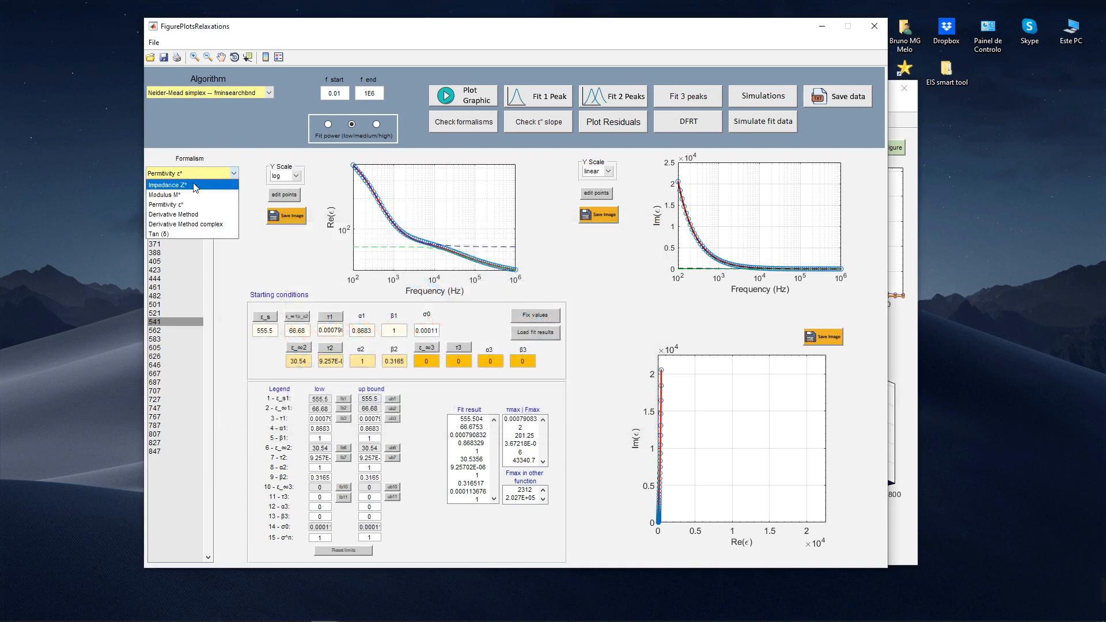
{"action": "left_click", "coordinate": [194, 194]}
{"action": "left_click", "coordinate": [464, 102]}
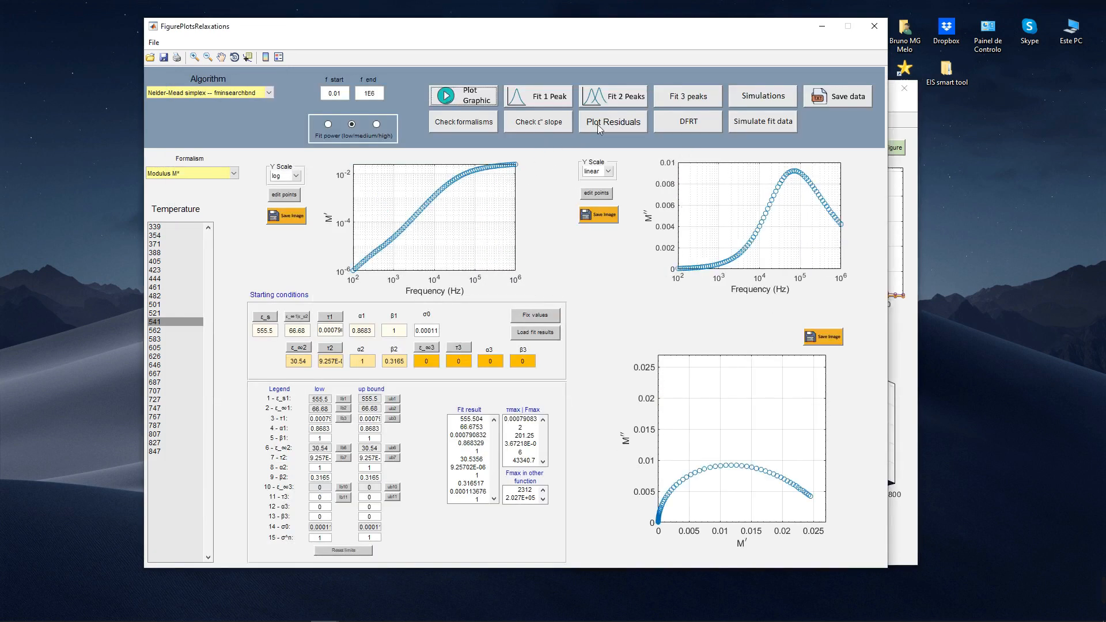
{"action": "left_click", "coordinate": [621, 97]}
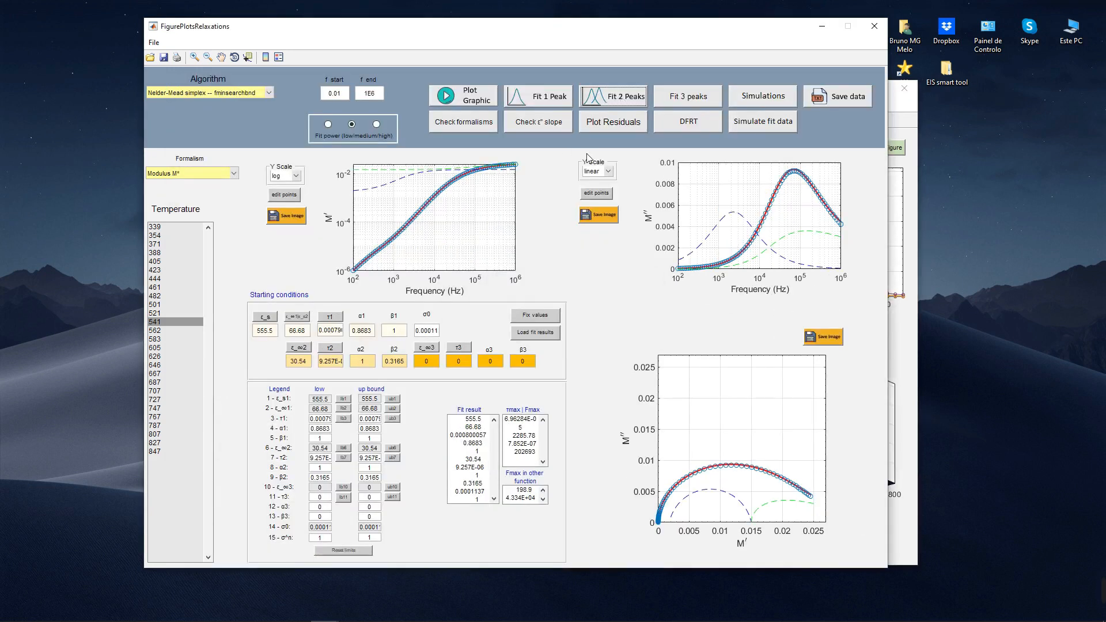
Step: Plot the residuals of the modulus fit, examine their distribution for the real and imaginary parts, and close both figures
{"action": "left_click", "coordinate": [618, 121]}
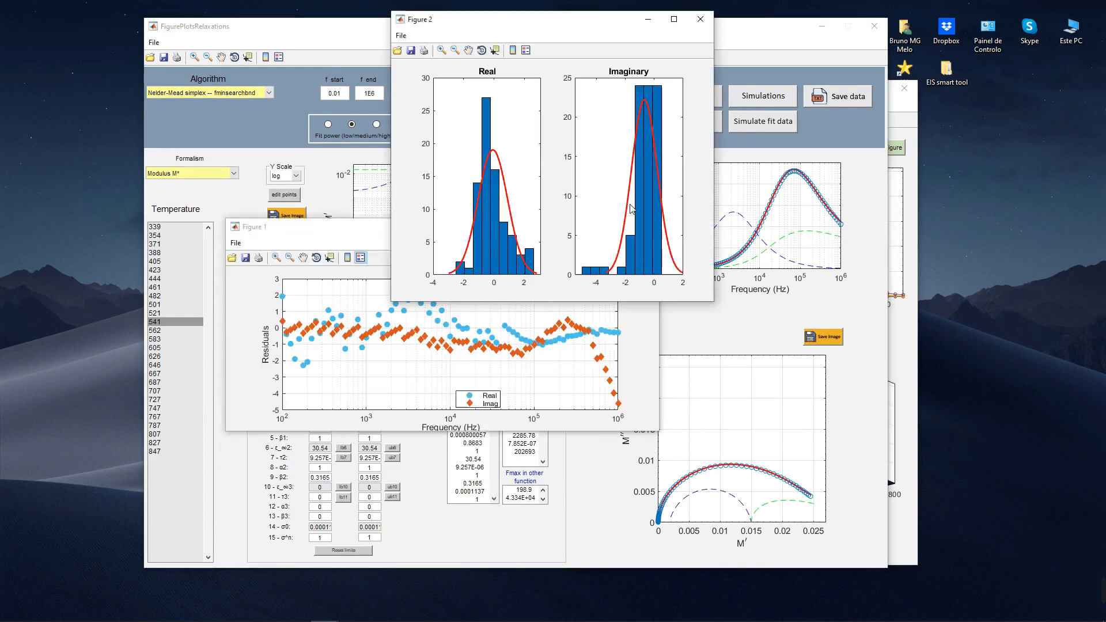
{"action": "left_click_drag", "start_coordinate": [484, 26], "coordinate": [754, 177]}
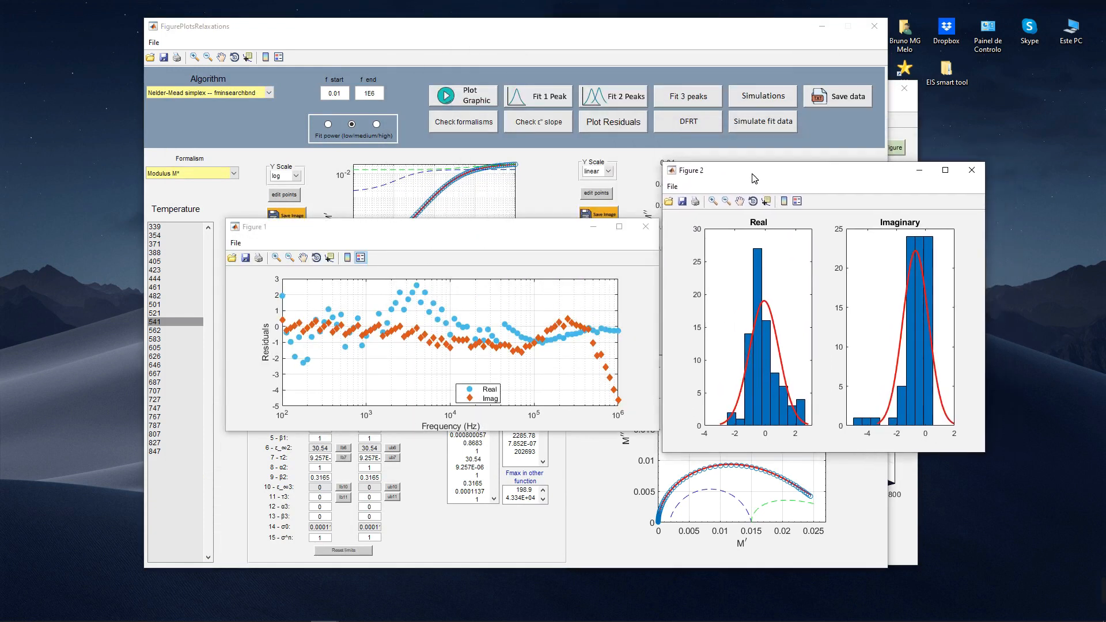
{"action": "left_click", "coordinate": [972, 170]}
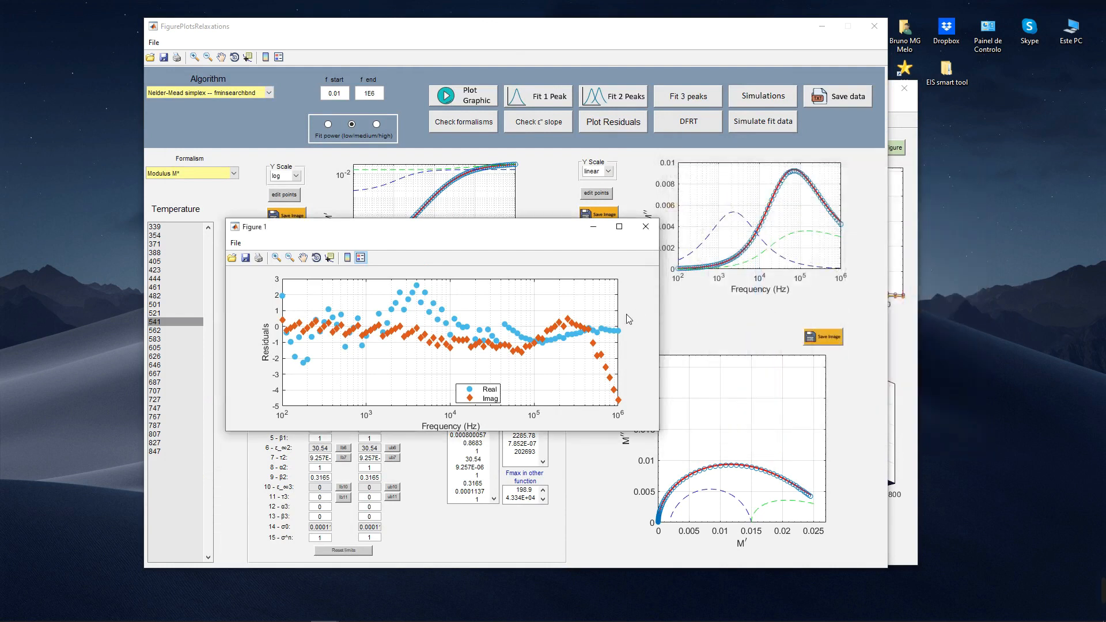
{"action": "left_click_drag", "start_coordinate": [526, 232], "coordinate": [493, 241]}
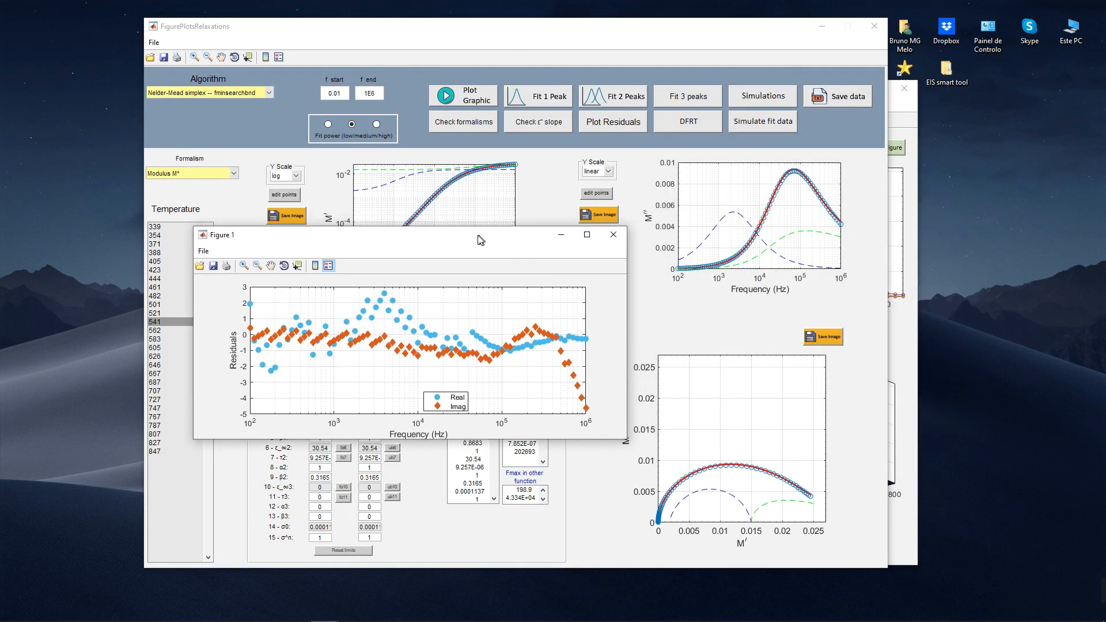
{"action": "left_click", "coordinate": [617, 234]}
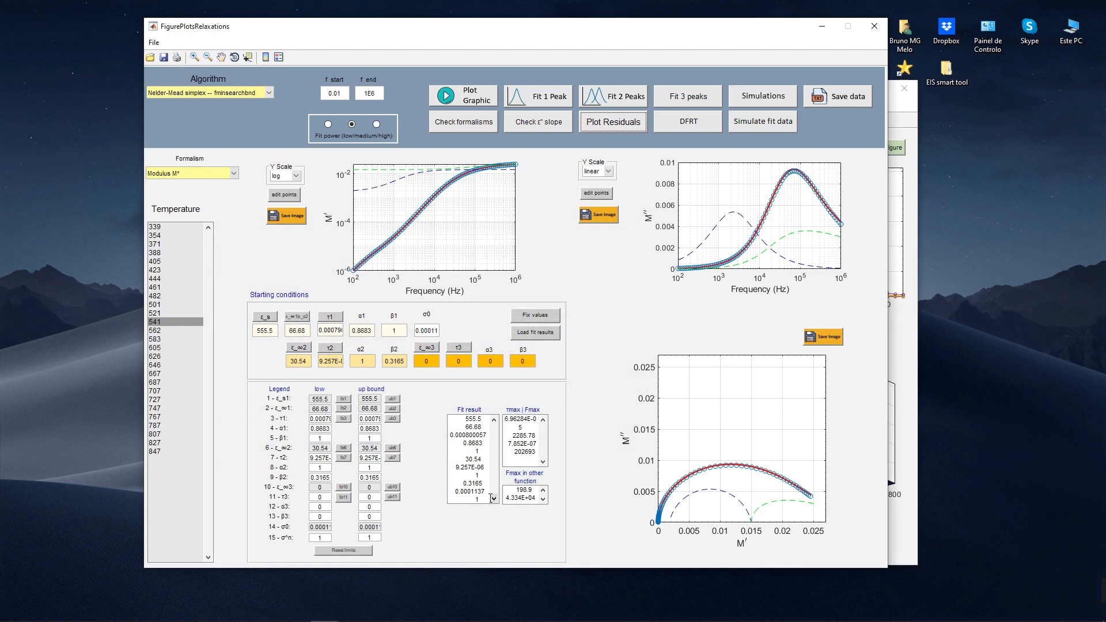
Step: Examine the conductivity value near the end of the modulus fit result list
{"action": "left_click_drag", "start_coordinate": [486, 492], "coordinate": [463, 497]}
{"action": "left_click_drag", "start_coordinate": [489, 499], "coordinate": [469, 499]}
{"action": "left_click", "coordinate": [491, 501]}
Step: Open the ECM analysis from the main impedance window and plot Z* for temperature 541
{"action": "left_click", "coordinate": [911, 326]}
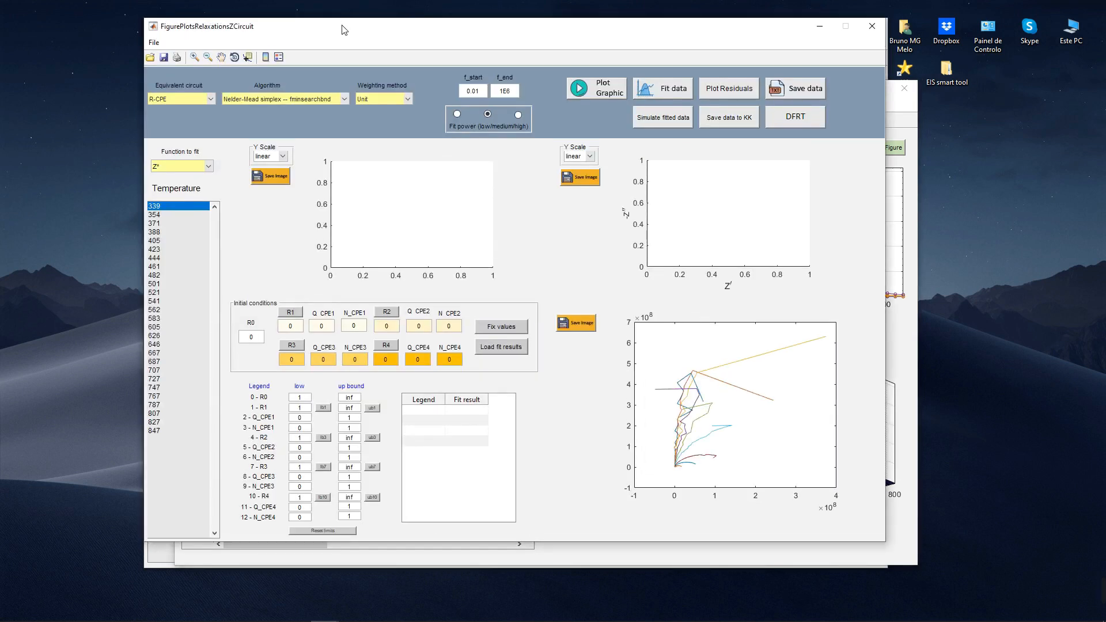
{"action": "left_click_drag", "start_coordinate": [342, 25], "coordinate": [428, 35]}
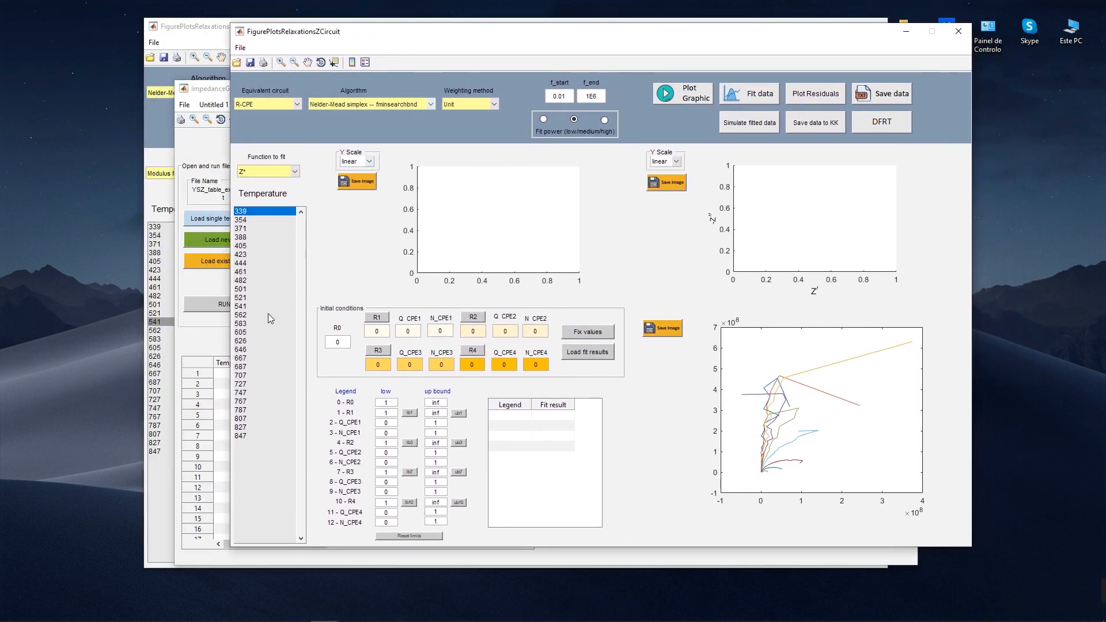
{"action": "left_click", "coordinate": [248, 307]}
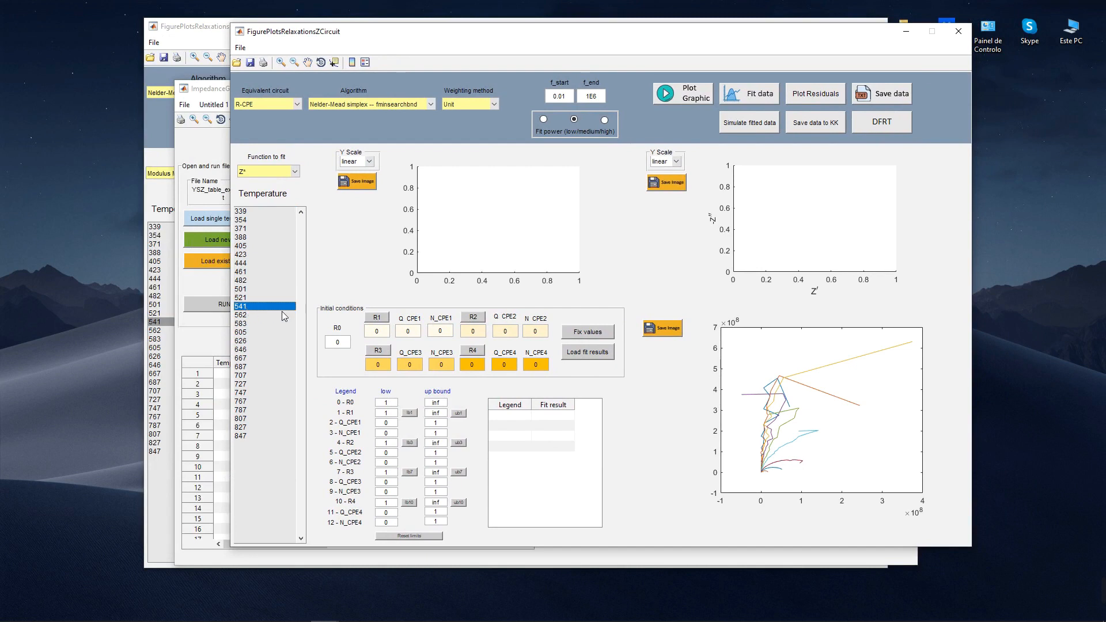
{"action": "left_click", "coordinate": [673, 98]}
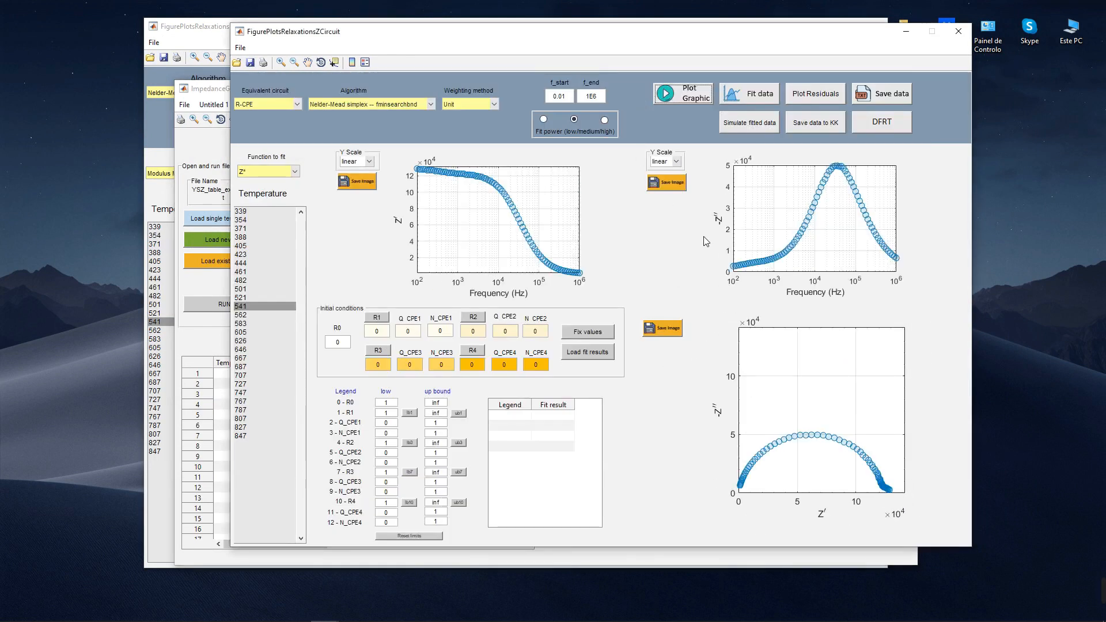
Step: Replot the data as Normalized Z* and clear the HN analysis window from behind the circuit window
{"action": "left_click", "coordinate": [287, 173]}
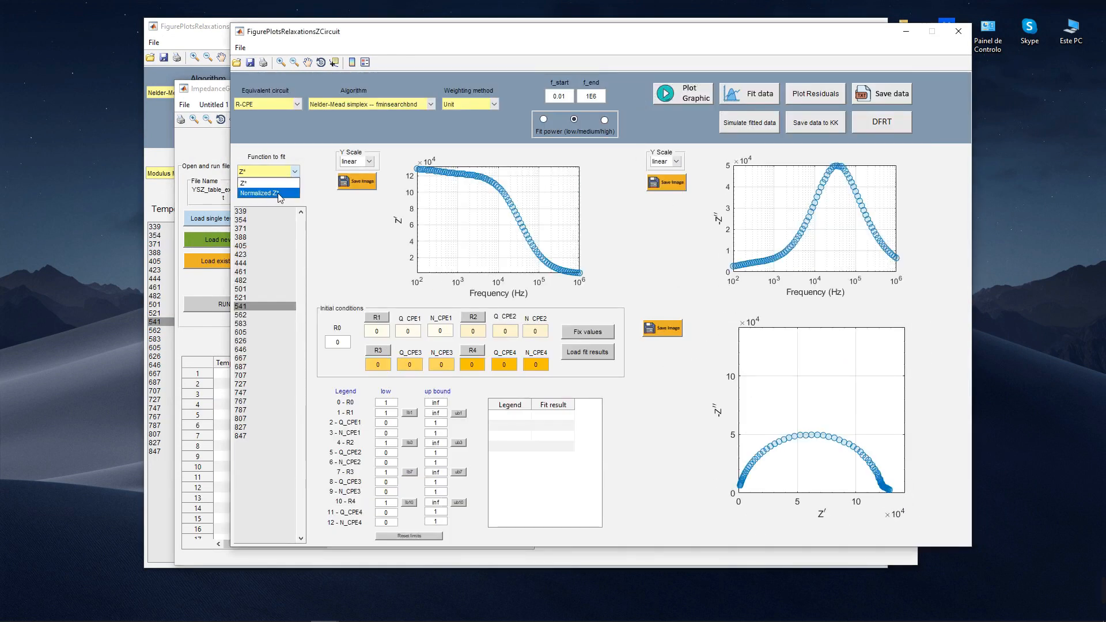
{"action": "left_click", "coordinate": [277, 195]}
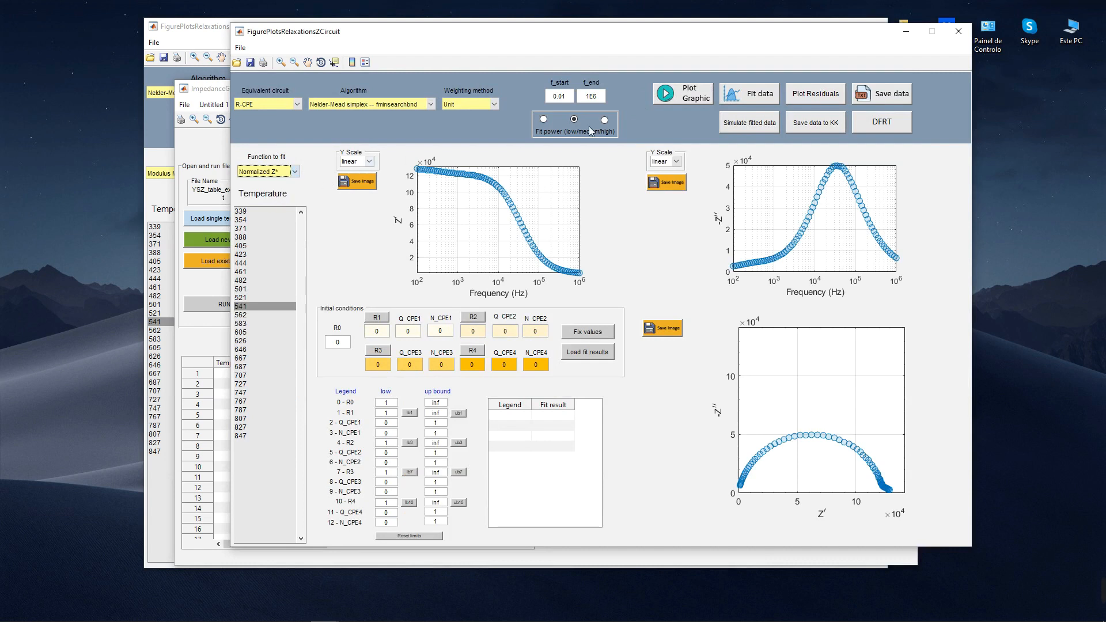
{"action": "left_click", "coordinate": [668, 99]}
{"action": "left_click_drag", "start_coordinate": [444, 36], "coordinate": [403, 41]}
{"action": "left_click", "coordinate": [823, 26]}
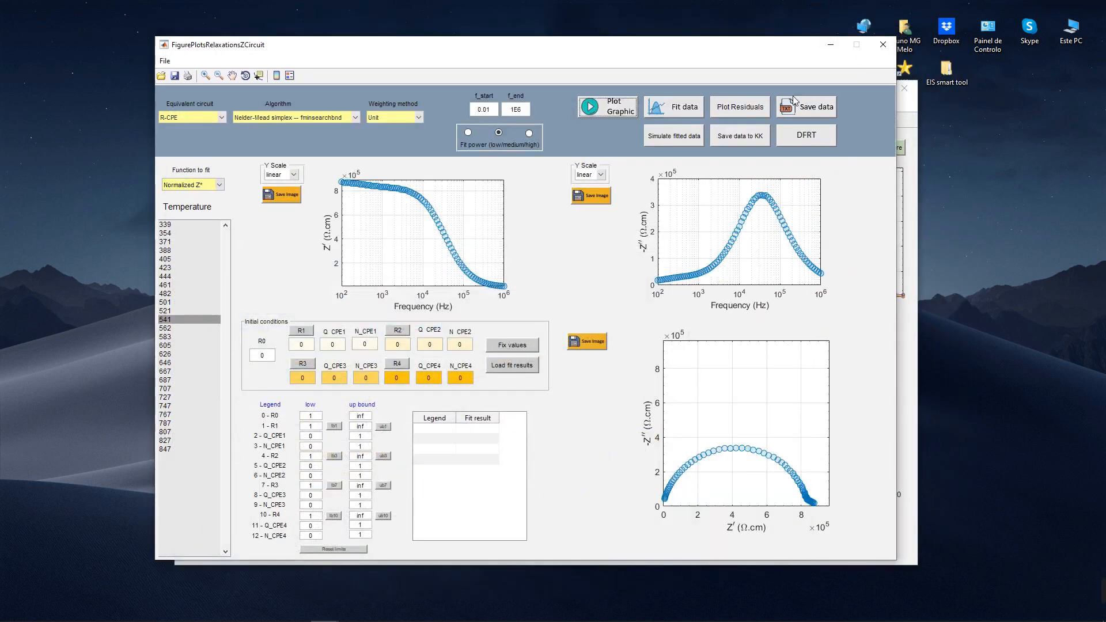
{"action": "left_click_drag", "start_coordinate": [725, 51], "coordinate": [745, 52]}
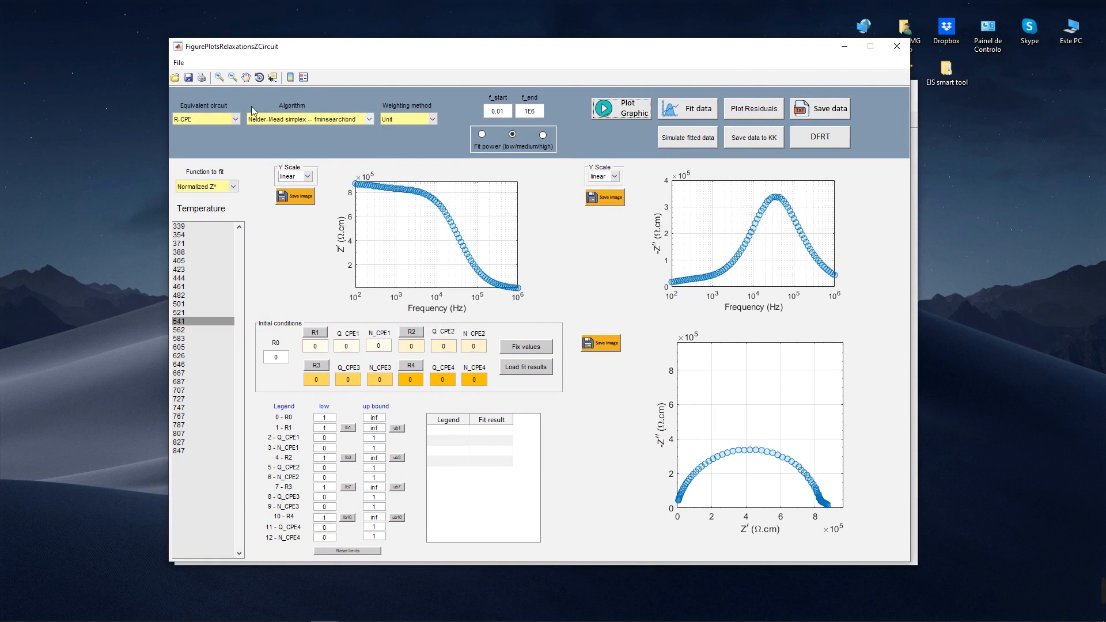
Step: Set the equivalent circuit to Fit circle and fit the Nyquist arc, marking its limit at the low-frequency end
{"action": "left_click", "coordinate": [219, 119]}
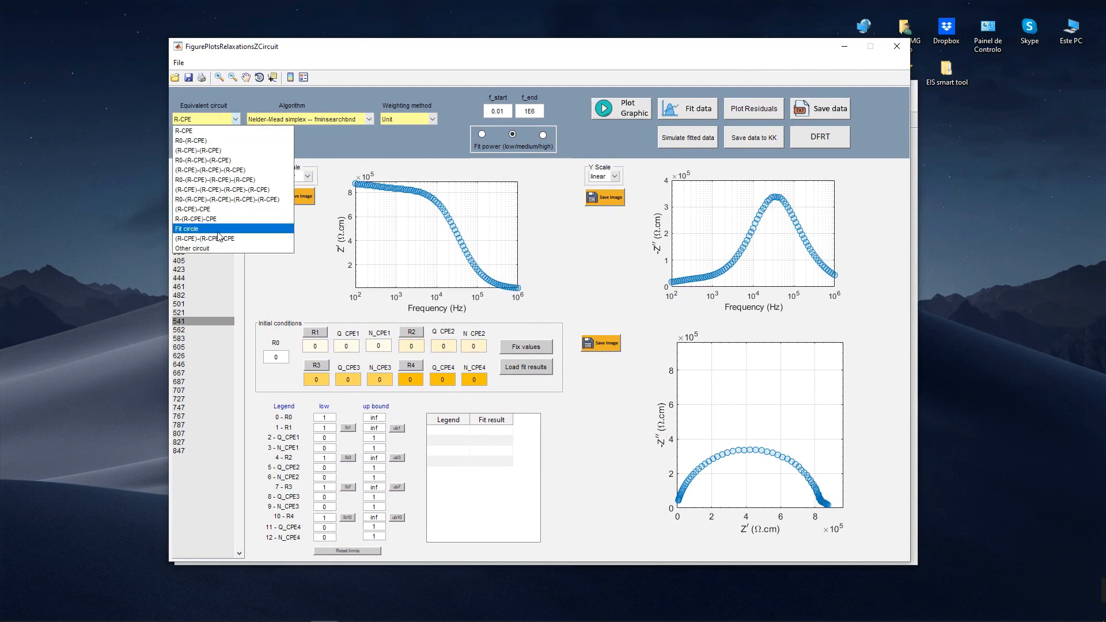
{"action": "left_click", "coordinate": [190, 230]}
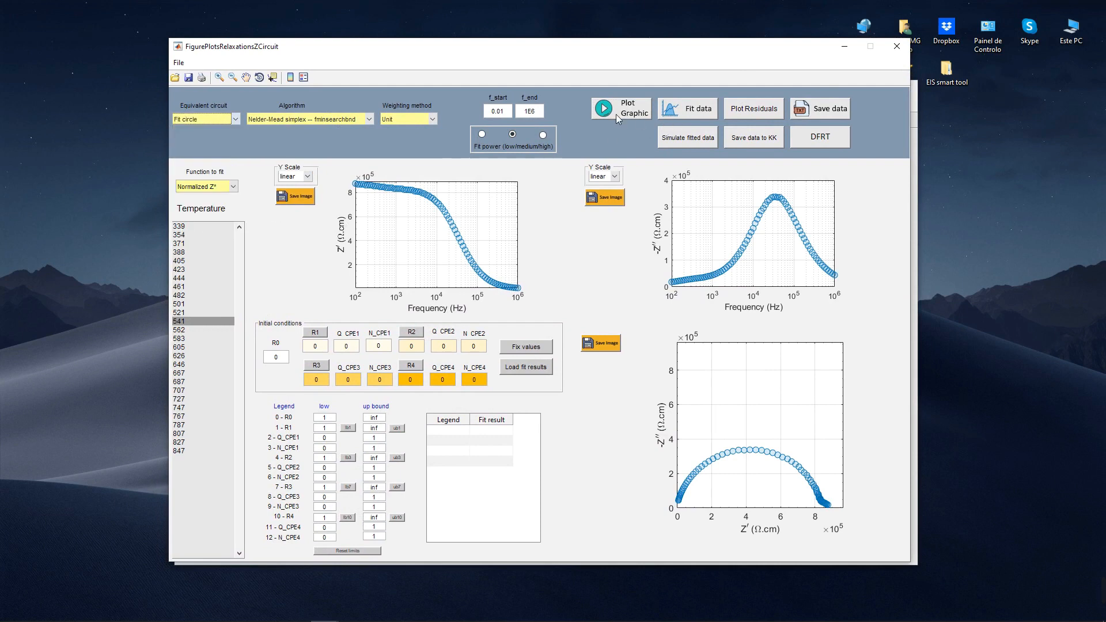
{"action": "left_click", "coordinate": [687, 109]}
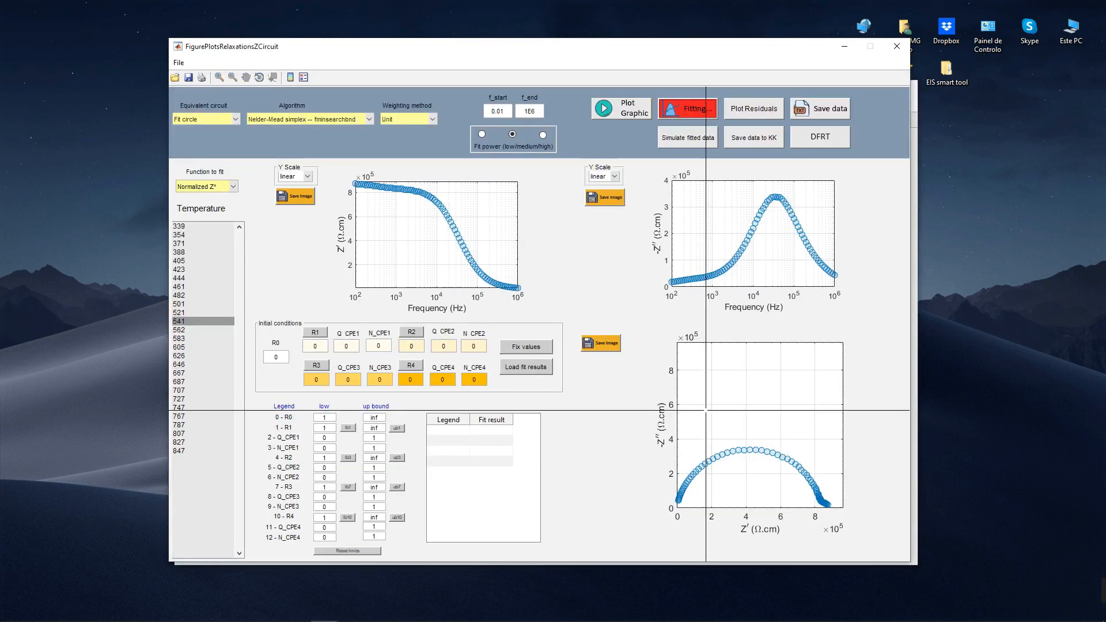
{"action": "left_click", "coordinate": [822, 503]}
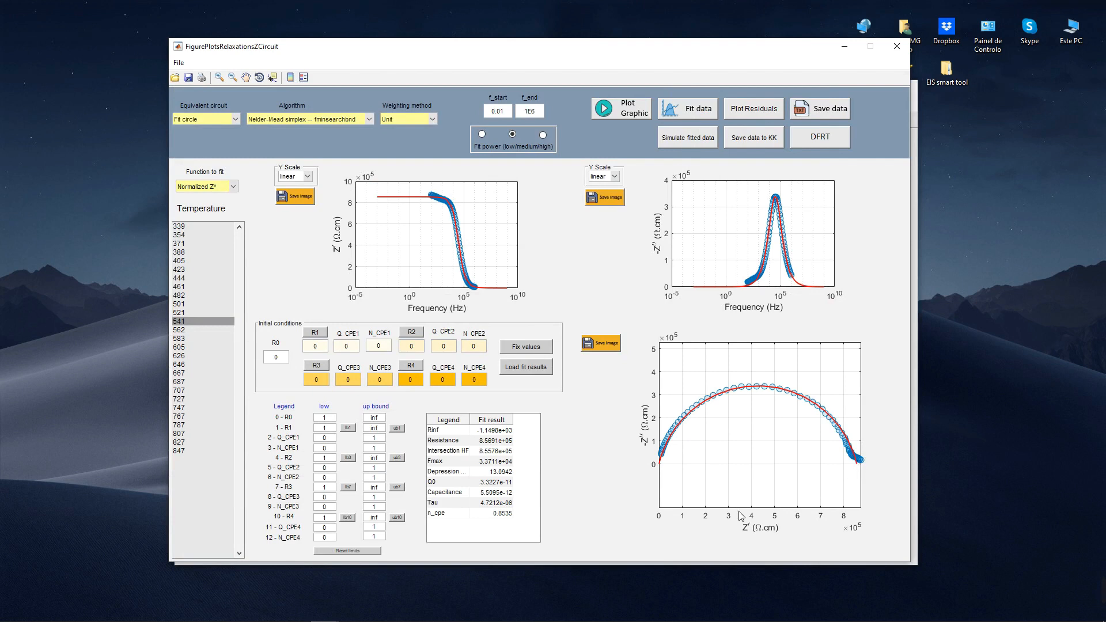
Step: Select the Intersection HF resistivity in the circle fit results and calculate 1/8.5576e+5 in the Calculator
{"action": "left_click", "coordinate": [500, 451]}
{"action": "key", "text": "XF86Calculator"}
{"action": "left_click_drag", "start_coordinate": [563, 270], "coordinate": [680, 213]}
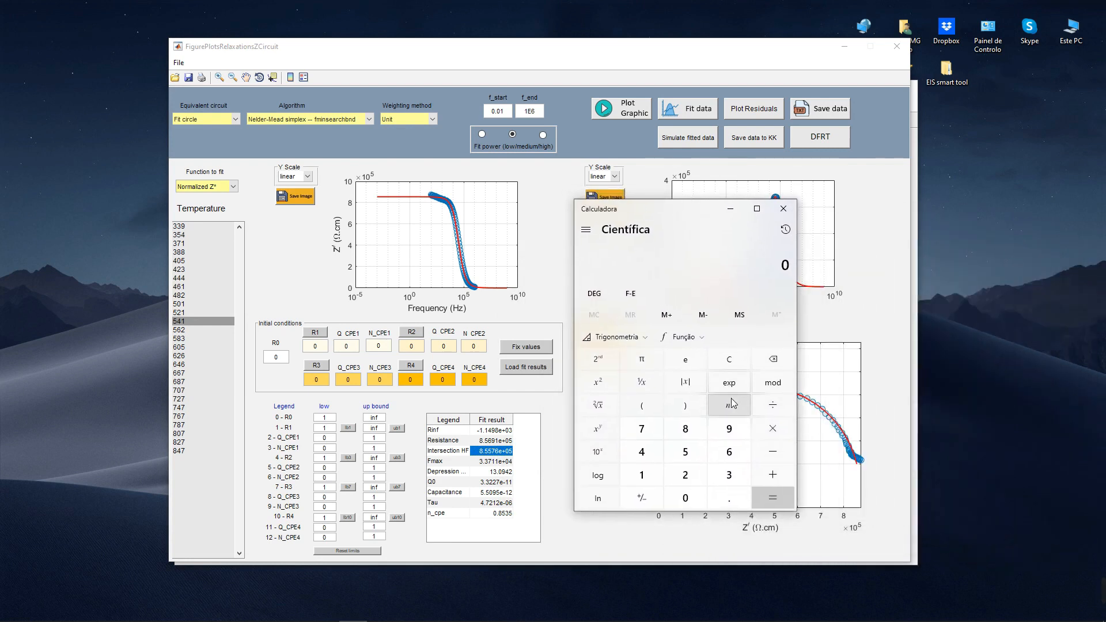
{"action": "type", "text": "1/"}
{"action": "type", "text": "8.55"}
{"action": "type", "text": "76"}
{"action": "left_click", "coordinate": [729, 383]}
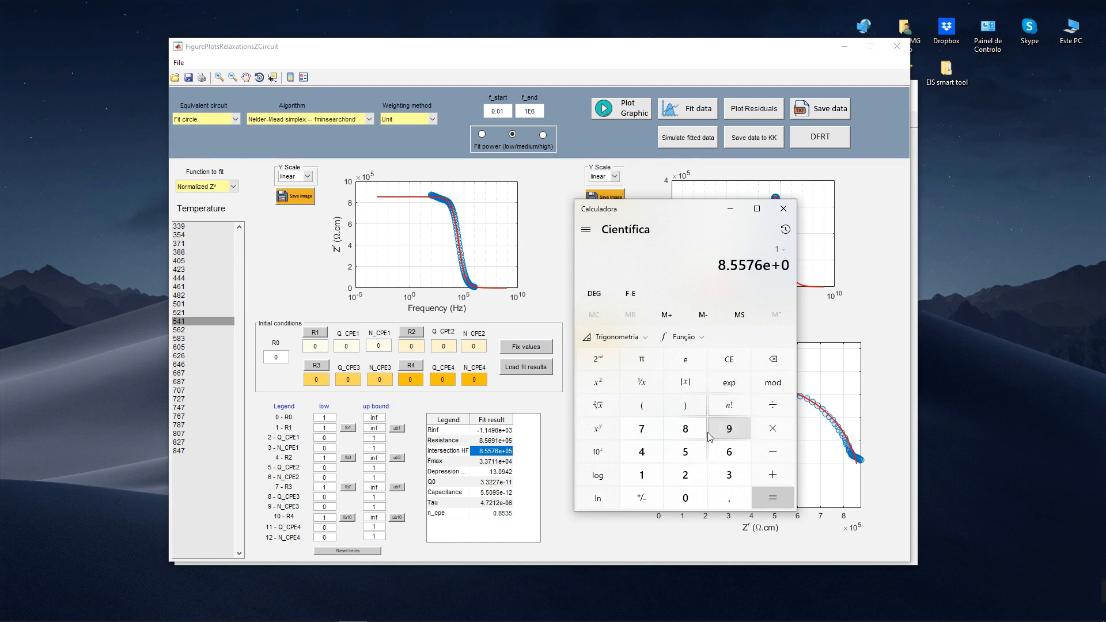
{"action": "left_click", "coordinate": [685, 452]}
{"action": "left_click", "coordinate": [772, 497]}
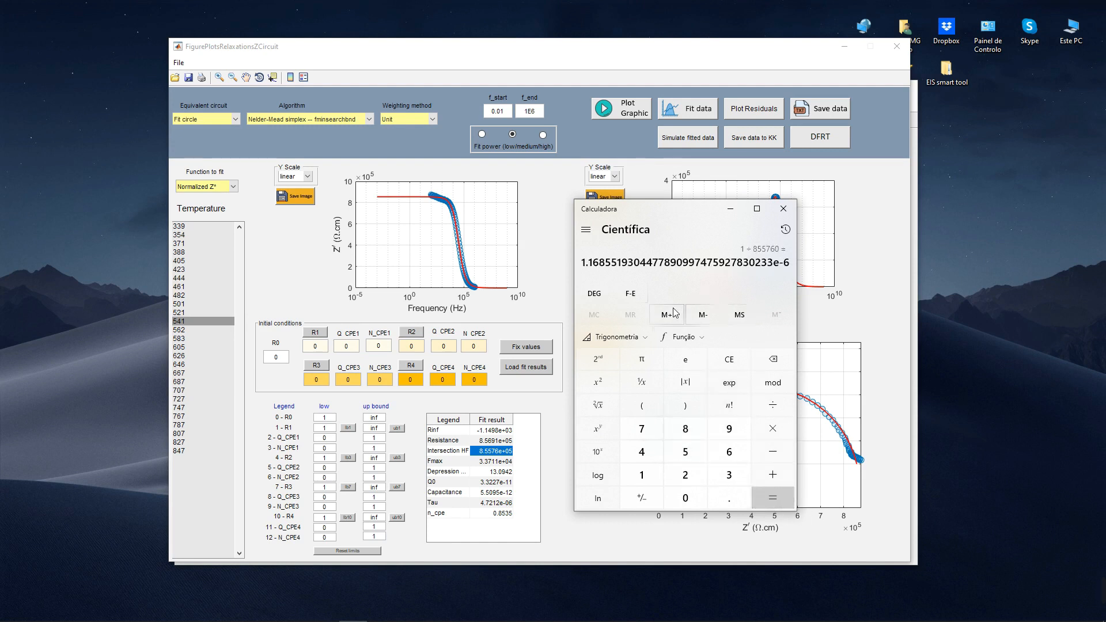
Step: Move the Calculator aside, minimize the circuit window and bring back the HN analysis window from the main impedance window
{"action": "left_click_drag", "start_coordinate": [628, 207], "coordinate": [725, 226]}
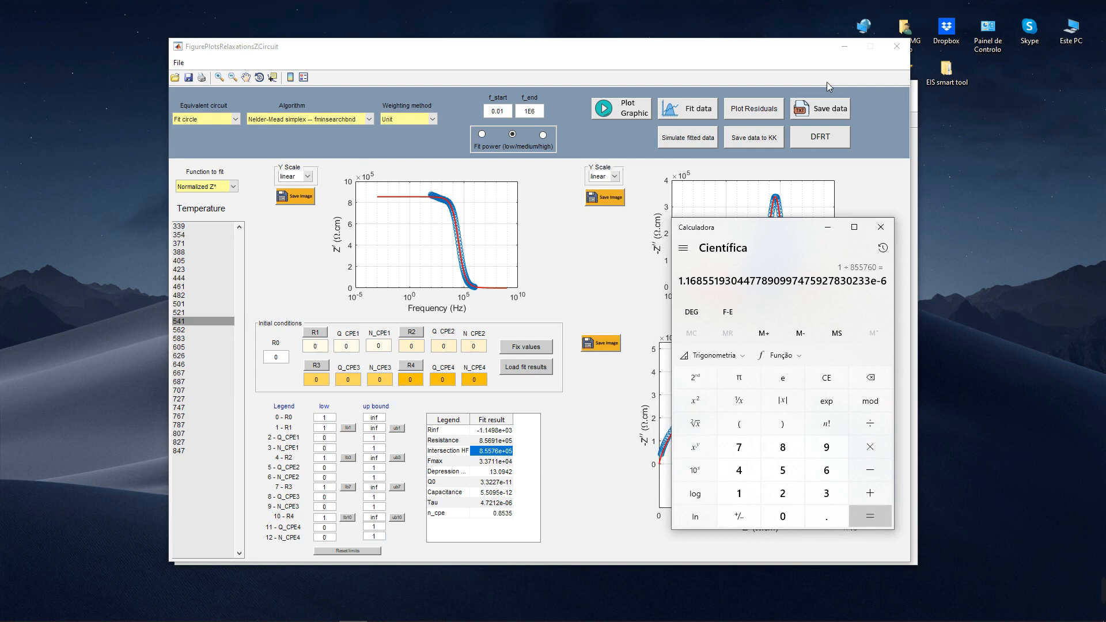
{"action": "left_click", "coordinate": [843, 48]}
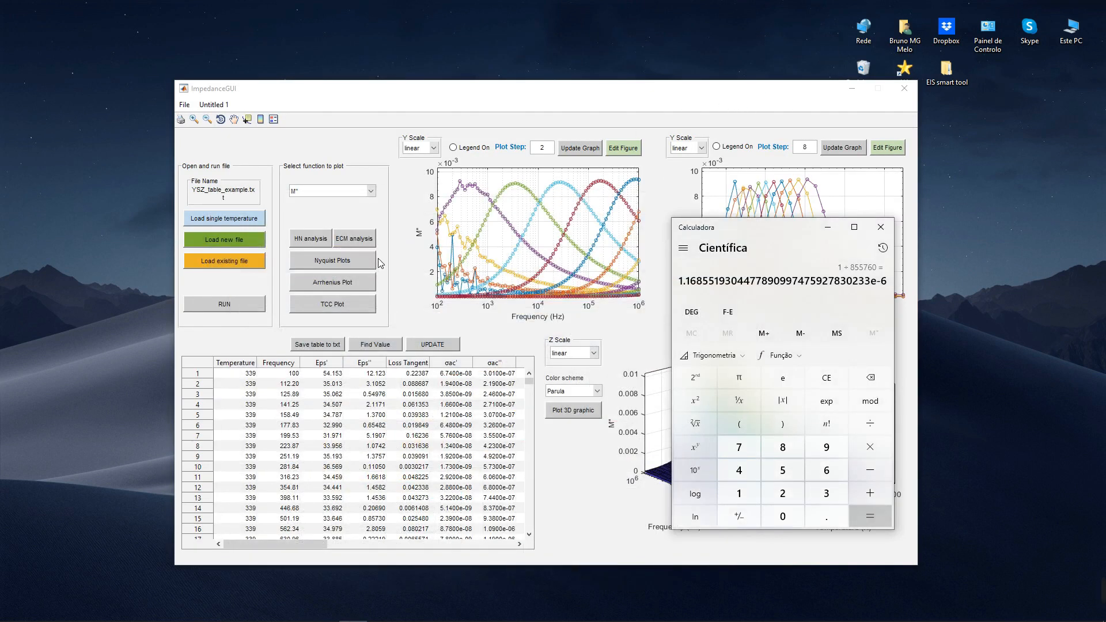
{"action": "left_click", "coordinate": [313, 237]}
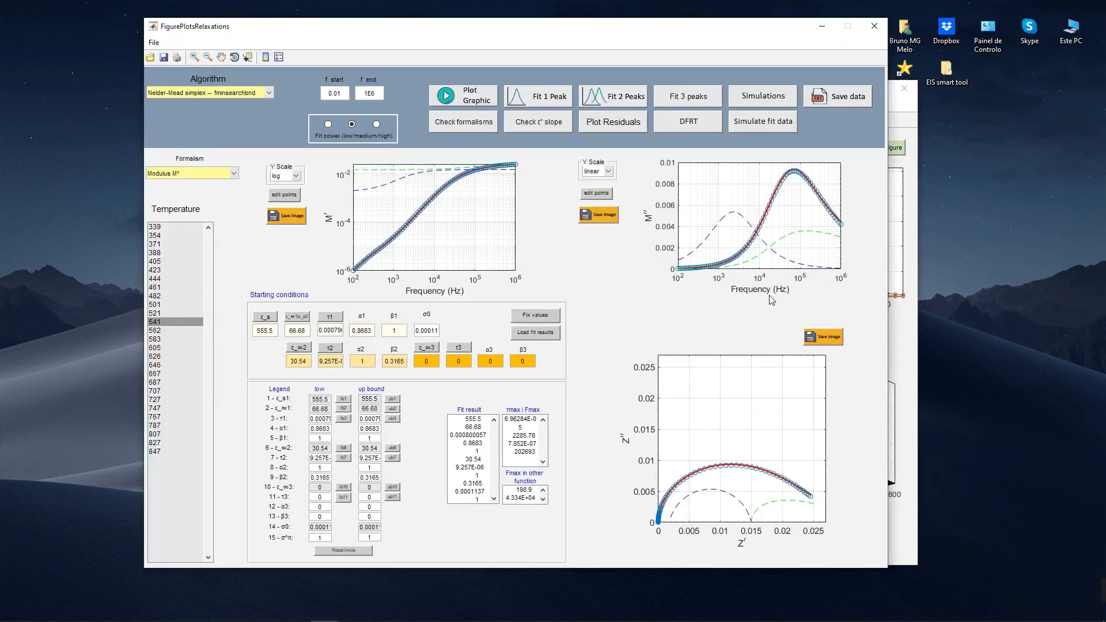
Step: Bring up the Calculator beside the HN analysis and select the σ0 value in the fit results for comparison
{"action": "key", "text": "alt+Tab"}
{"action": "key", "text": "alt+Tab"}
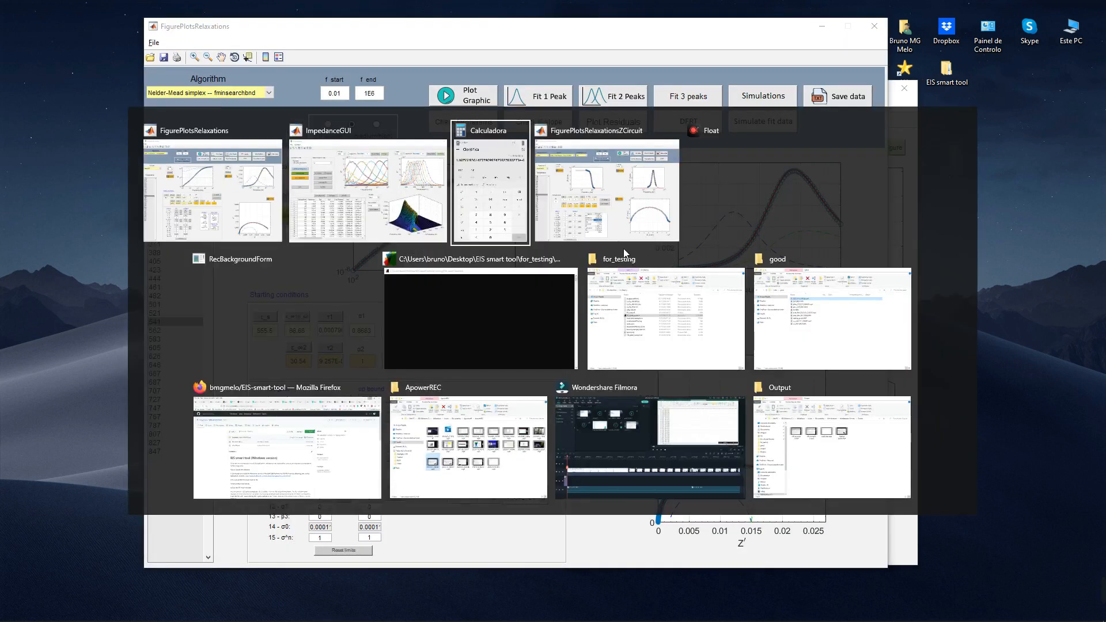
{"action": "left_click_drag", "start_coordinate": [742, 231], "coordinate": [654, 240]}
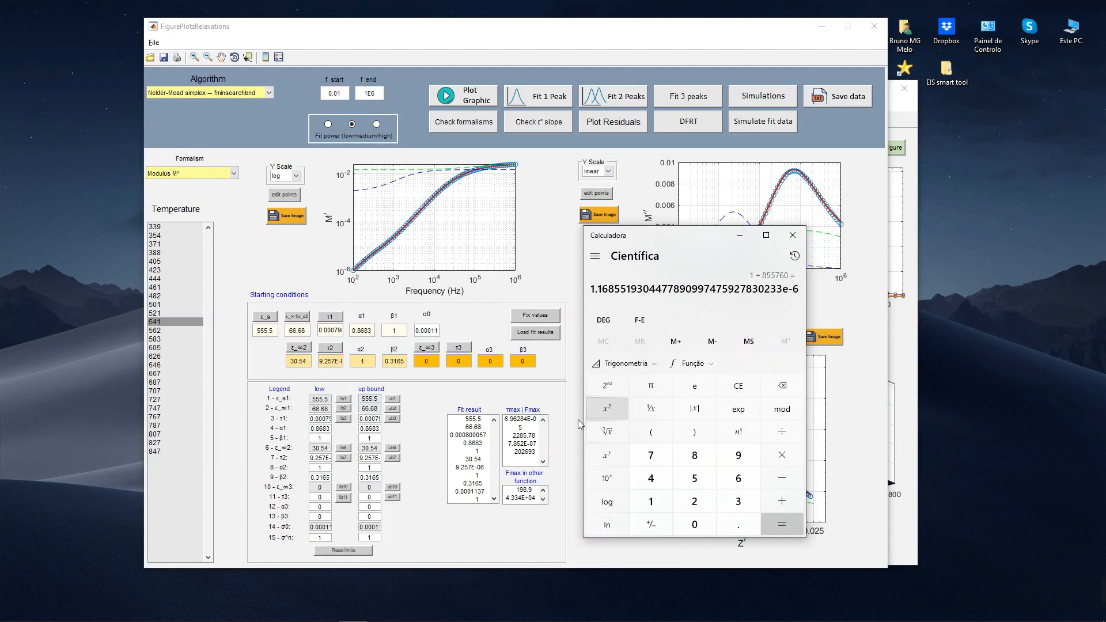
{"action": "left_click_drag", "start_coordinate": [488, 493], "coordinate": [470, 497]}
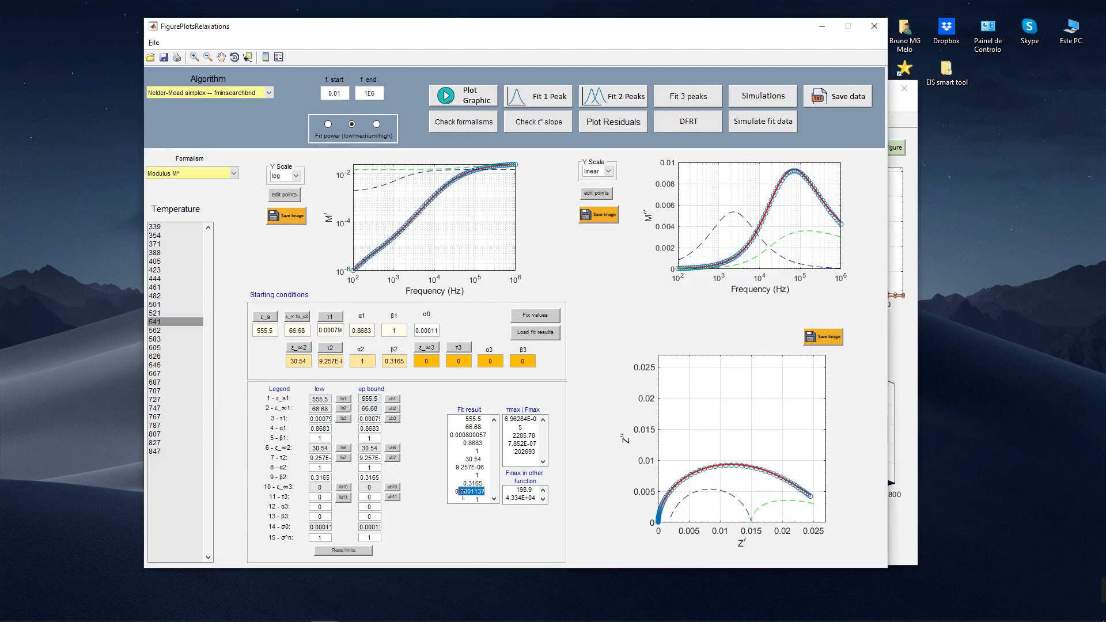
Step: Return to the circuit window through the main impedance window and replot the Normalized Z* data to check the axis units
{"action": "left_click", "coordinate": [899, 353]}
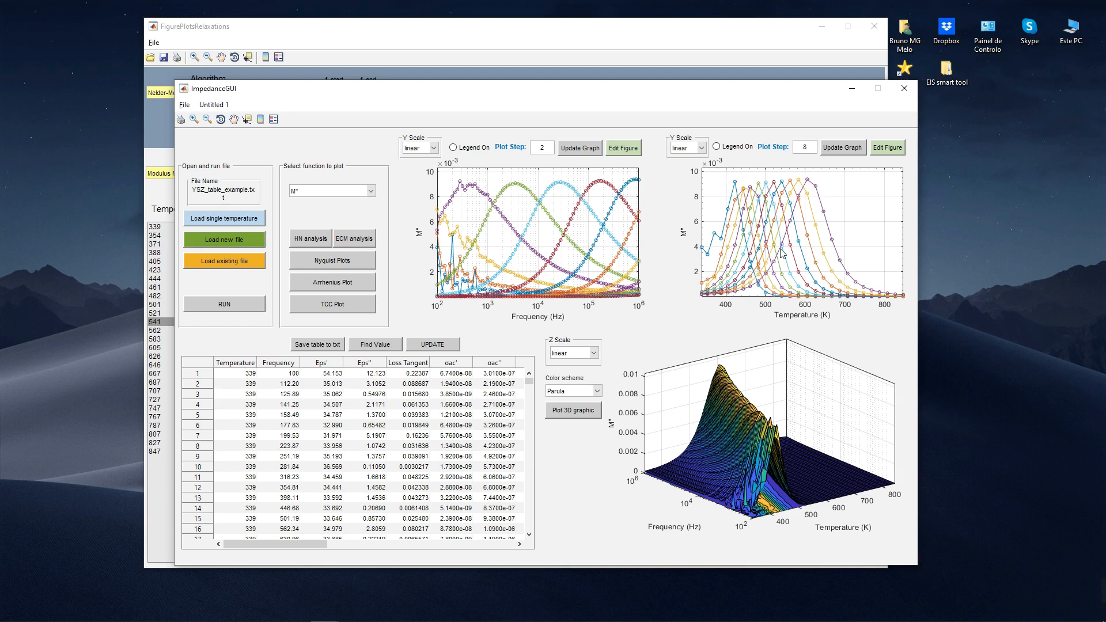
{"action": "left_click", "coordinate": [363, 240]}
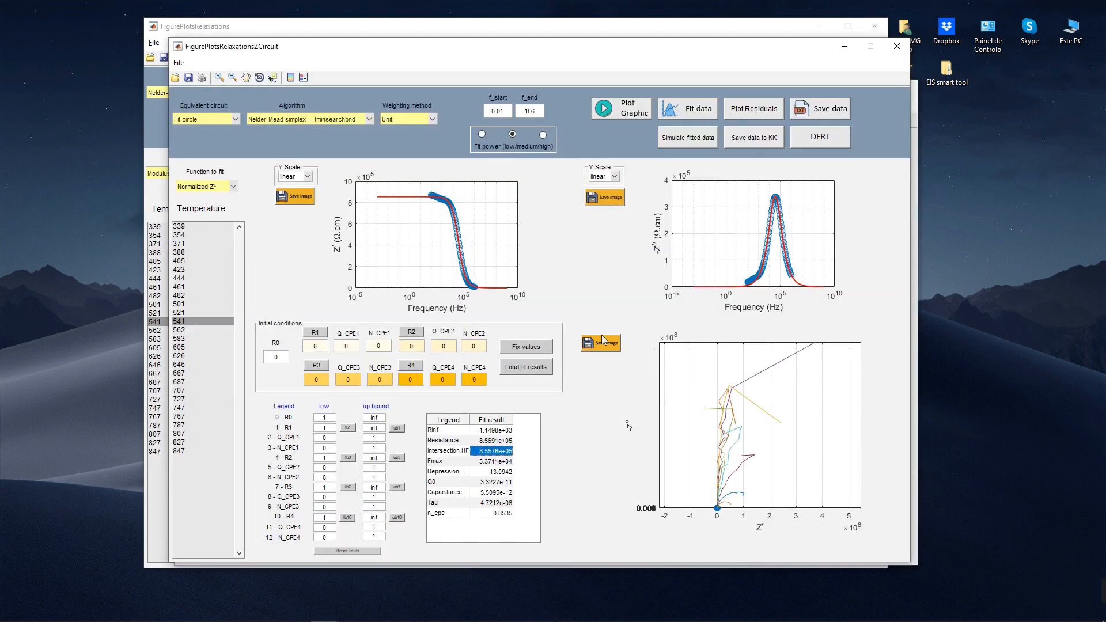
{"action": "left_click", "coordinate": [621, 109]}
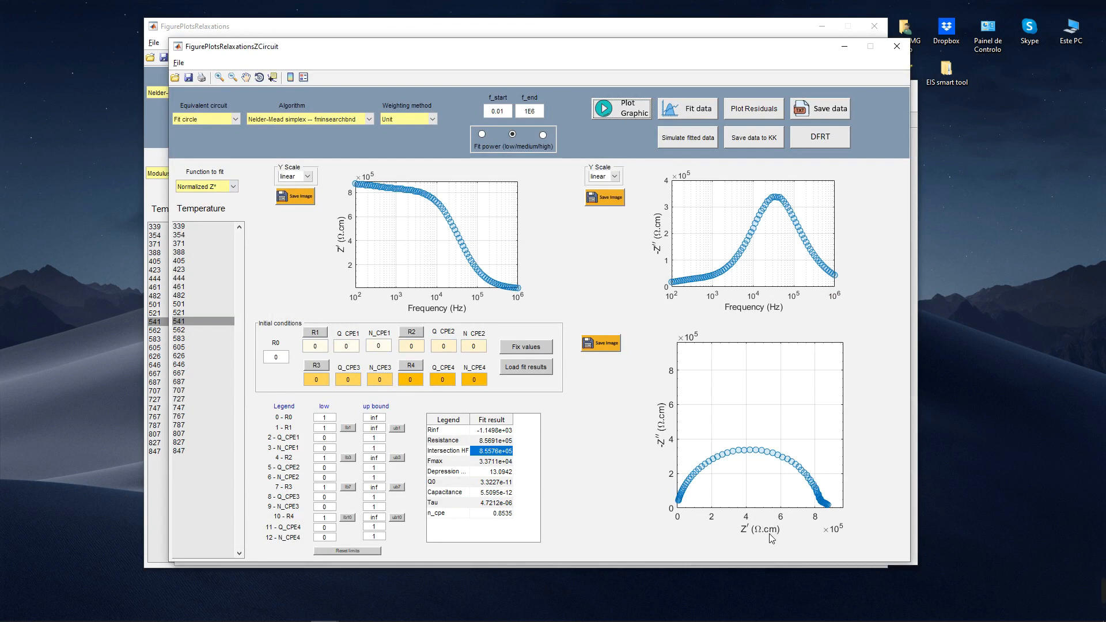
Step: Minimize the circuit and HN windows, arrange the impedance window beside the Calculator, and highlight the exponent of the calculated conductivity
{"action": "left_click", "coordinate": [845, 46]}
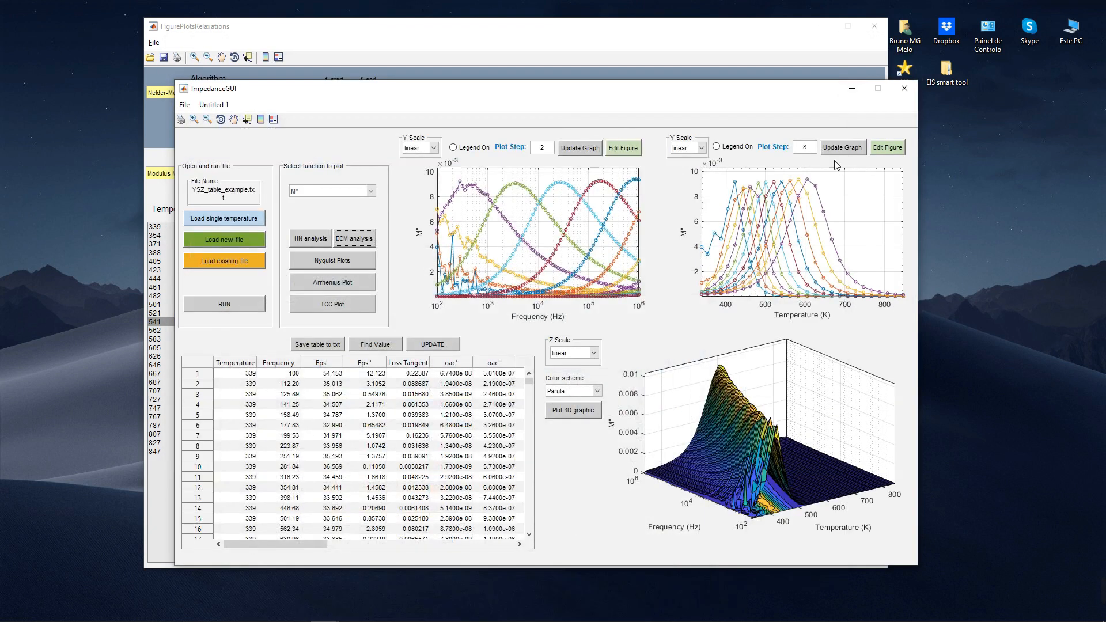
{"action": "left_click", "coordinate": [822, 25]}
{"action": "left_click_drag", "start_coordinate": [733, 88], "coordinate": [553, 99]}
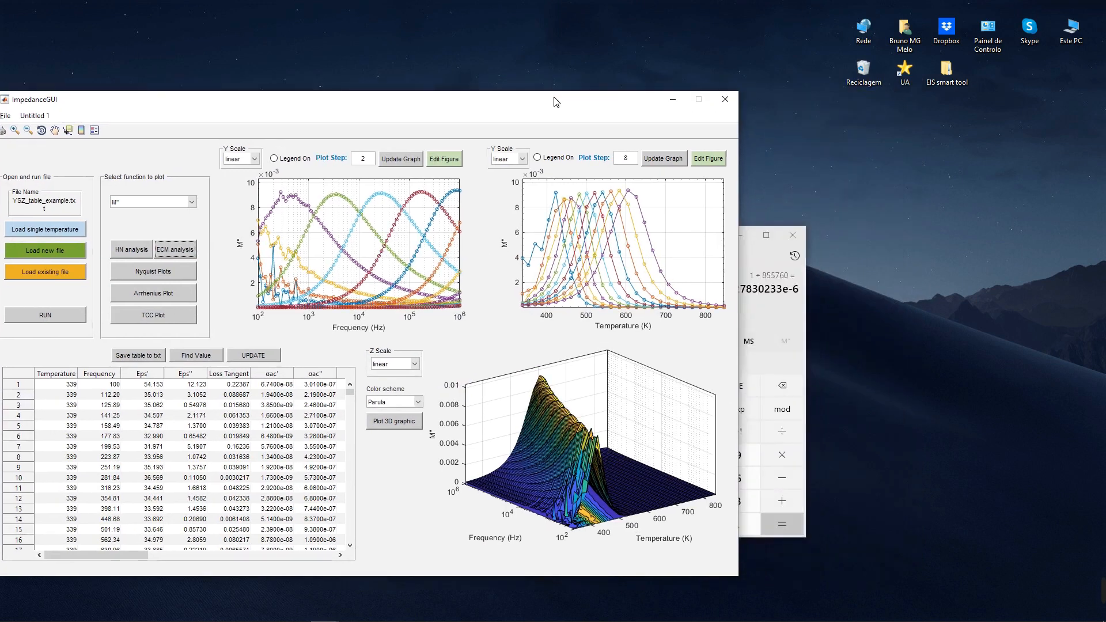
{"action": "left_click", "coordinate": [761, 263]}
{"action": "left_click_drag", "start_coordinate": [680, 236], "coordinate": [870, 212]}
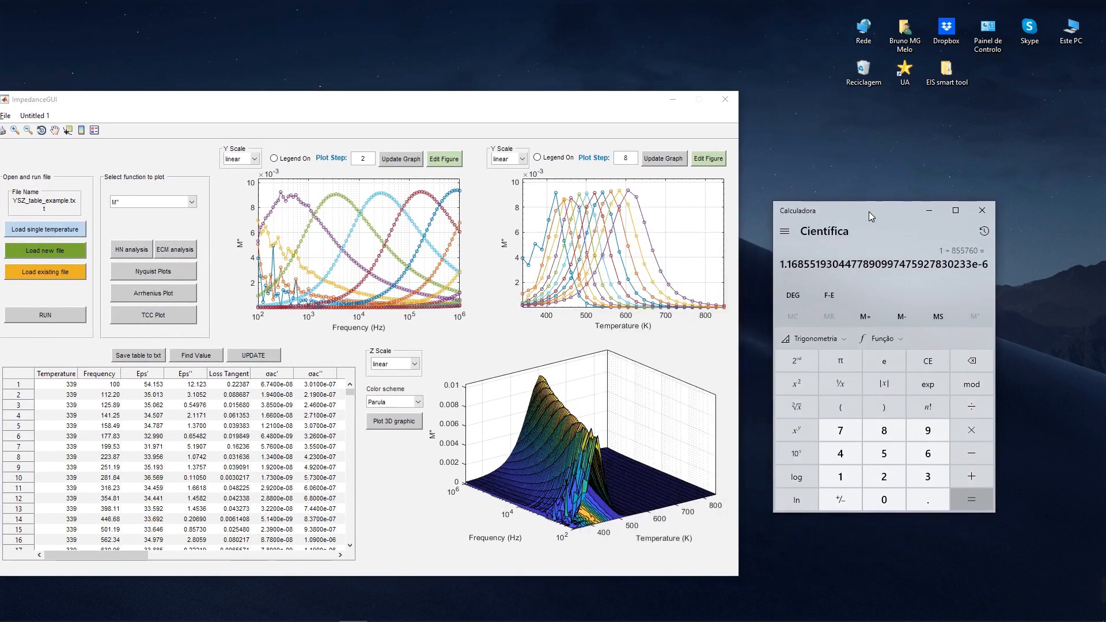
{"action": "left_click_drag", "start_coordinate": [481, 100], "coordinate": [516, 83]}
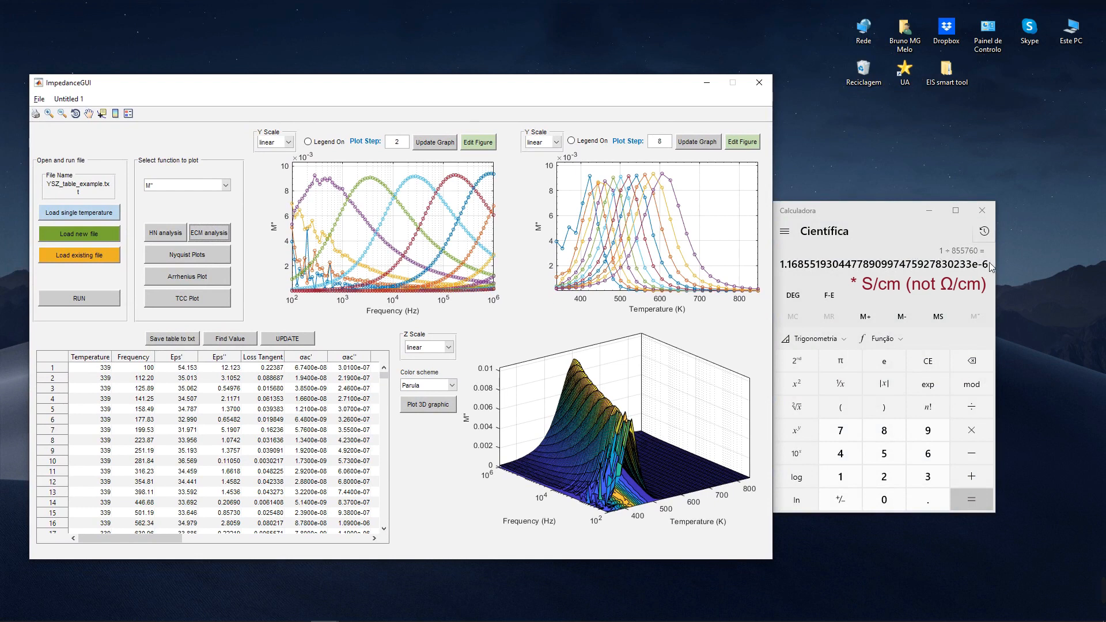
{"action": "double_click", "coordinate": [990, 270]}
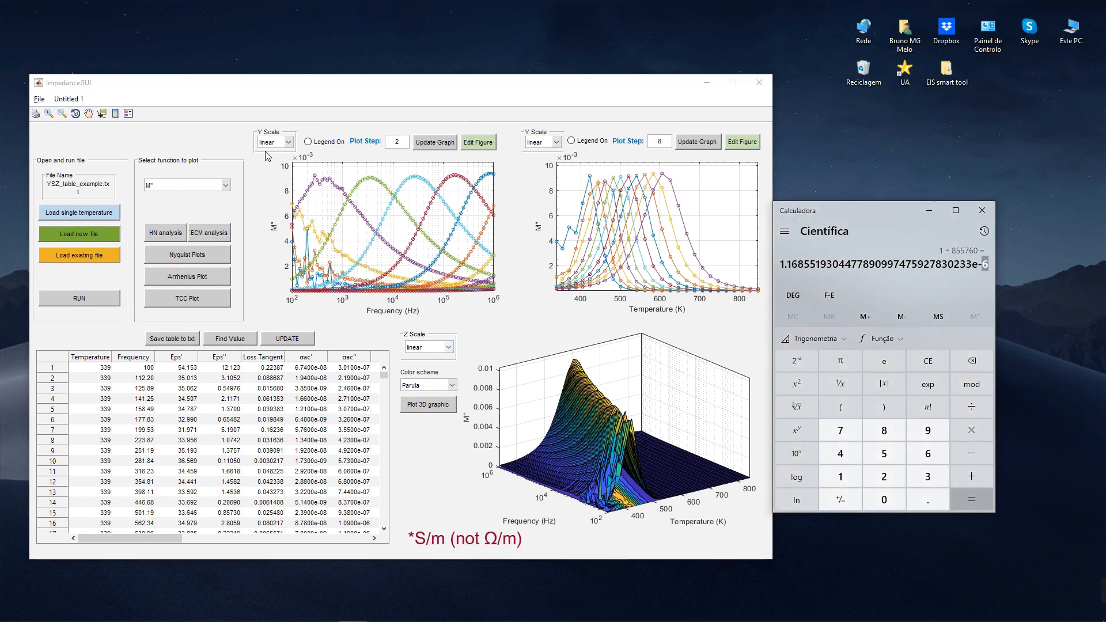
Step: Reopen the HN analysis window and compare its fitted σ0 with the Calculator result
{"action": "left_click", "coordinate": [178, 235]}
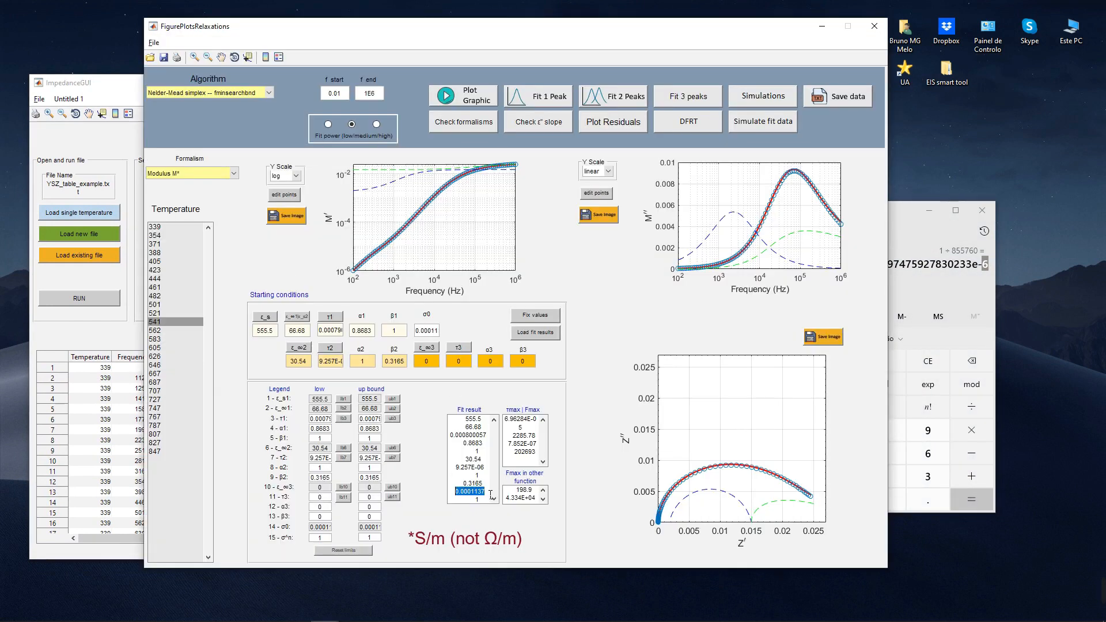
{"action": "left_click", "coordinate": [491, 494]}
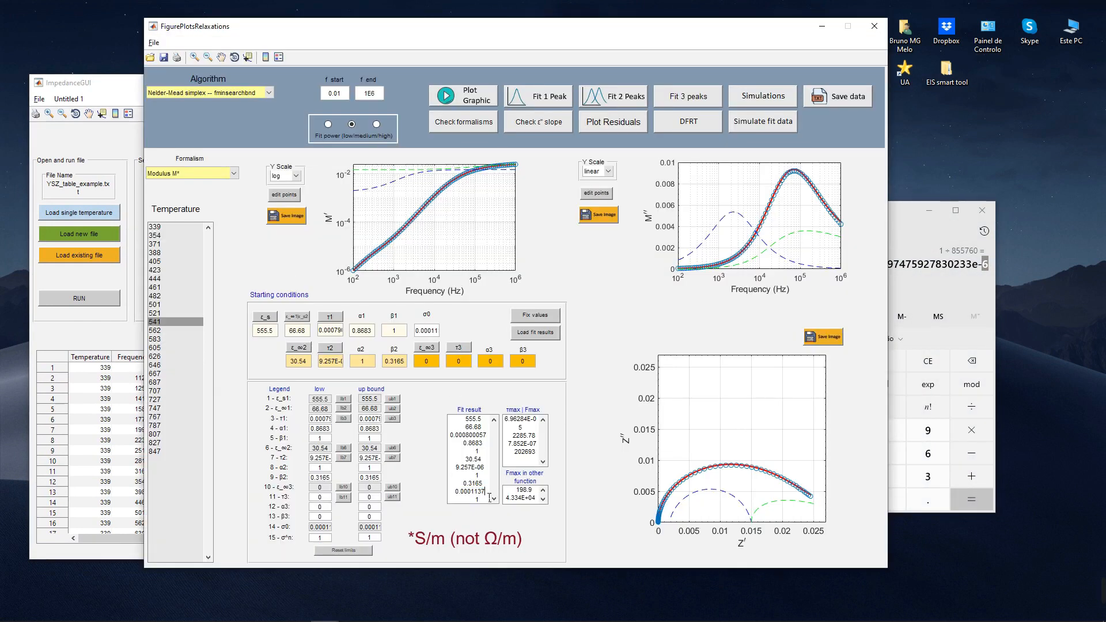
{"action": "left_click", "coordinate": [894, 209]}
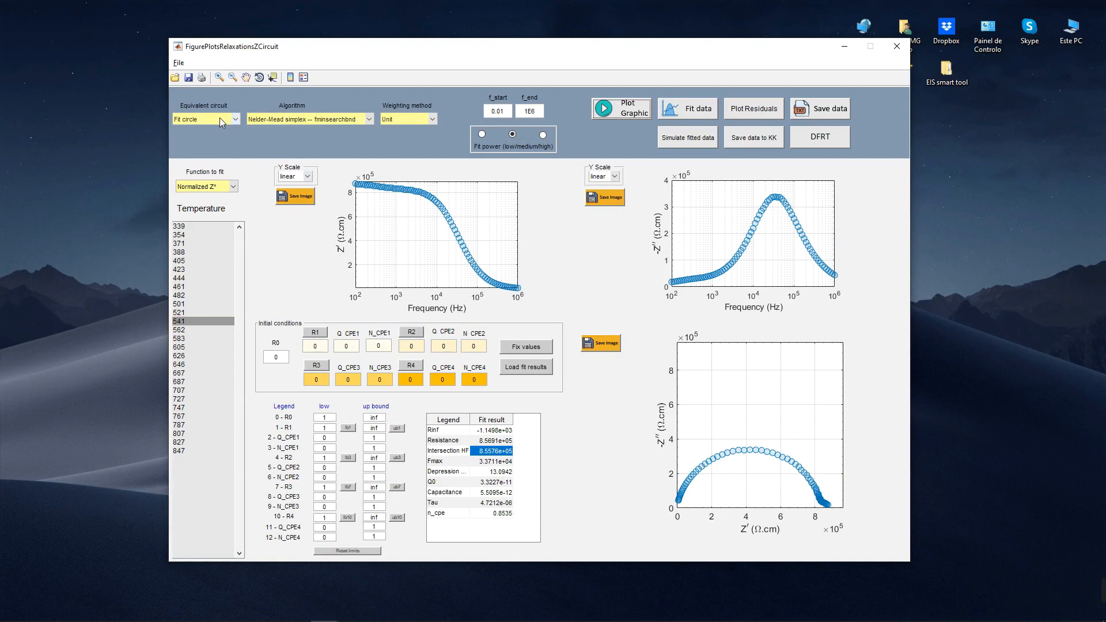
Step: Change the function to fit to Z* for temperature 541 and replot the data in the circuit window
{"action": "left_click_drag", "start_coordinate": [269, 49], "coordinate": [265, 75]}
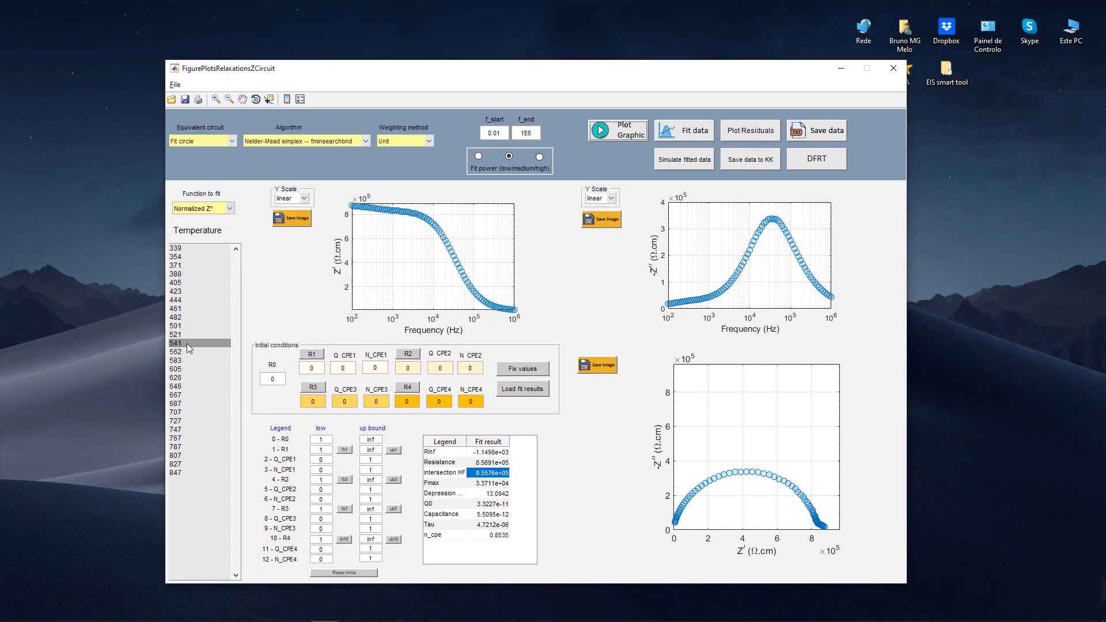
{"action": "left_click", "coordinate": [197, 208]}
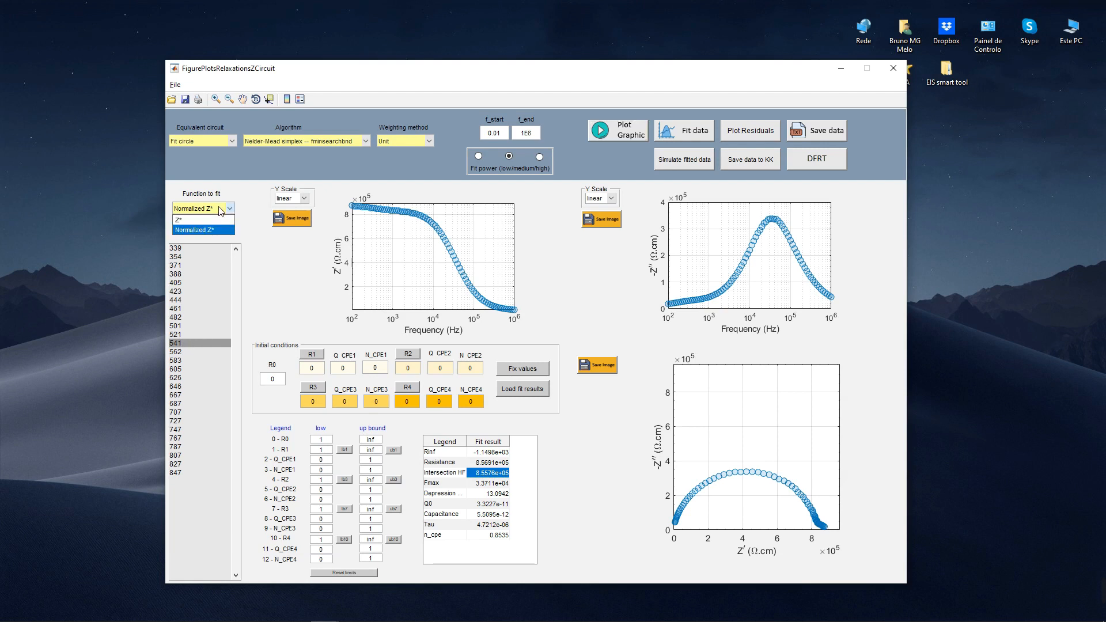
{"action": "left_click", "coordinate": [182, 219]}
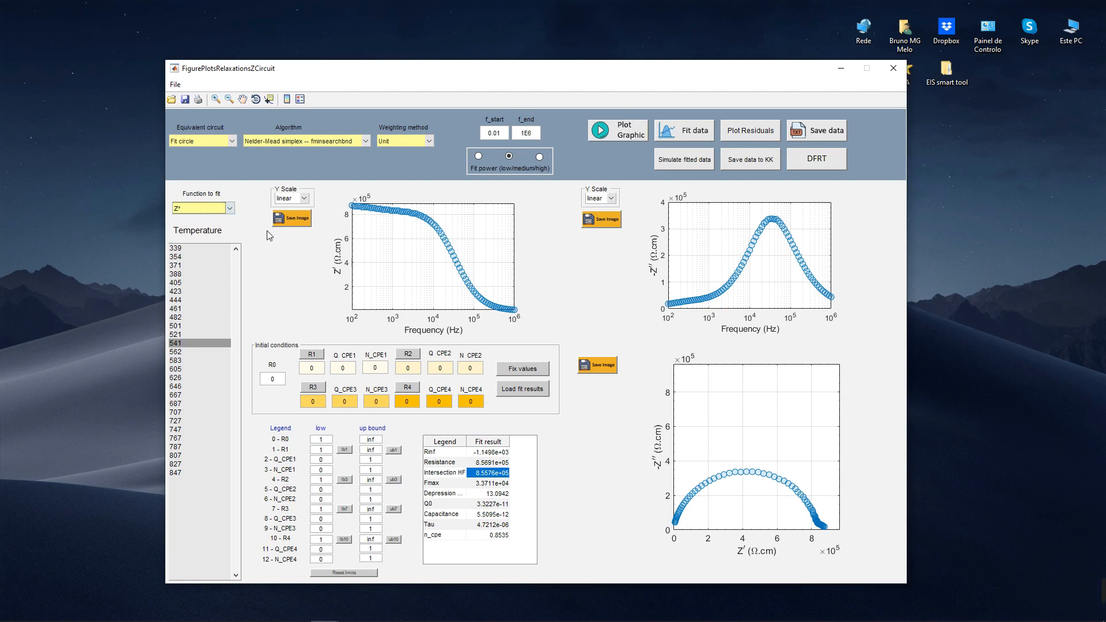
{"action": "left_click", "coordinate": [624, 128]}
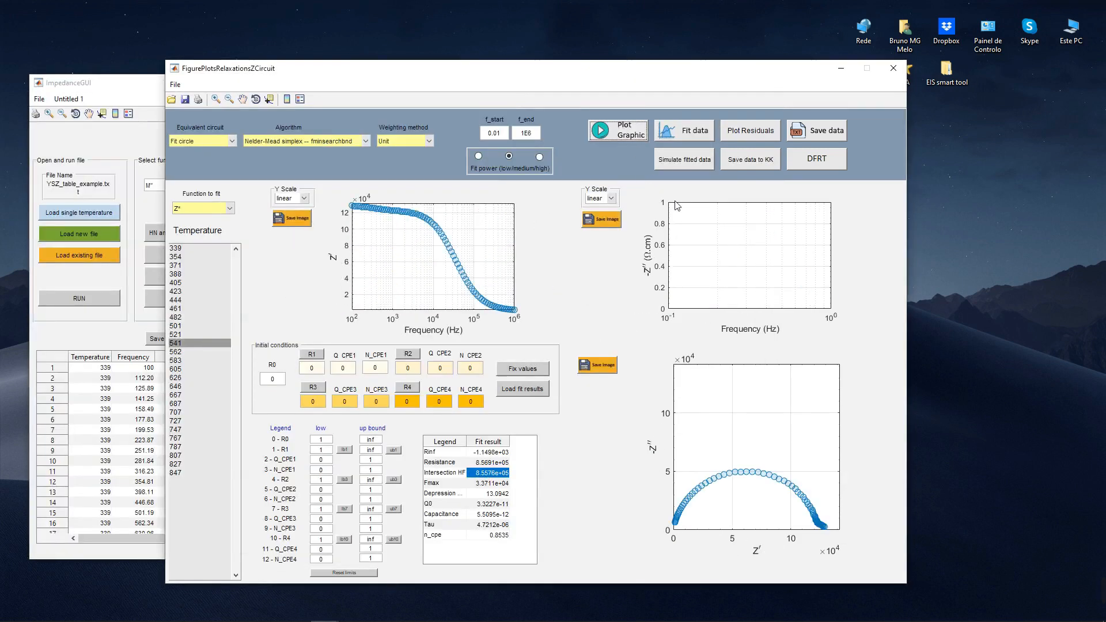
{"action": "left_click_drag", "start_coordinate": [122, 81], "coordinate": [256, 94]}
{"action": "left_click", "coordinate": [276, 63]}
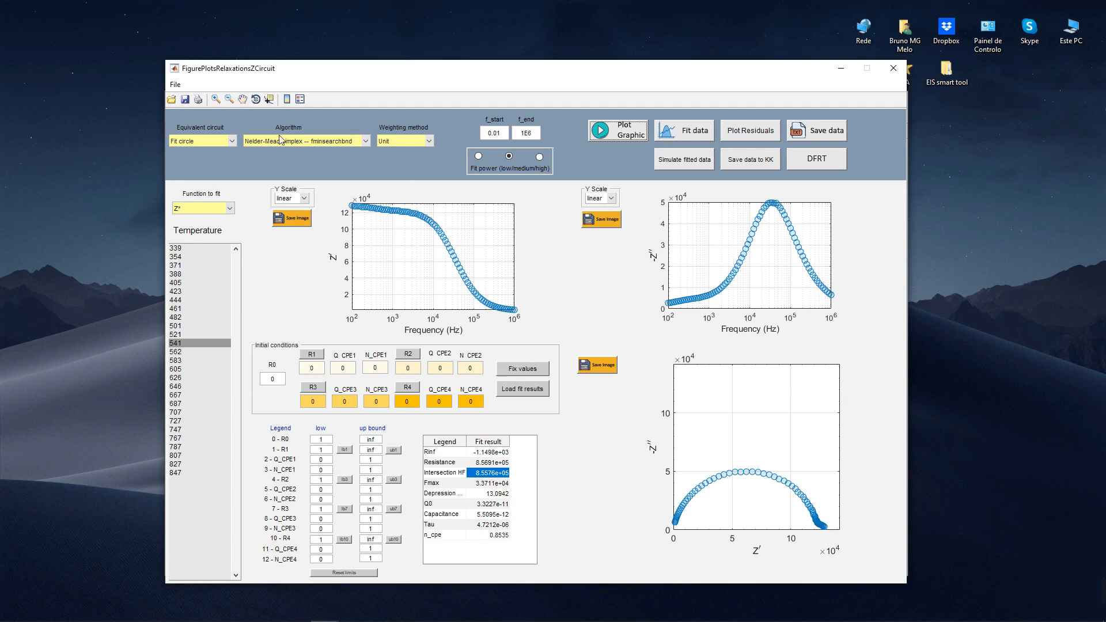
Step: Set the equivalent circuit to (R-CPE)-(R-CPE), pick R1 near the main arc's low-frequency end, and set Q_CPE1 to 1E-11 and N_CPE1 to 0.8
{"action": "left_click", "coordinate": [199, 142]}
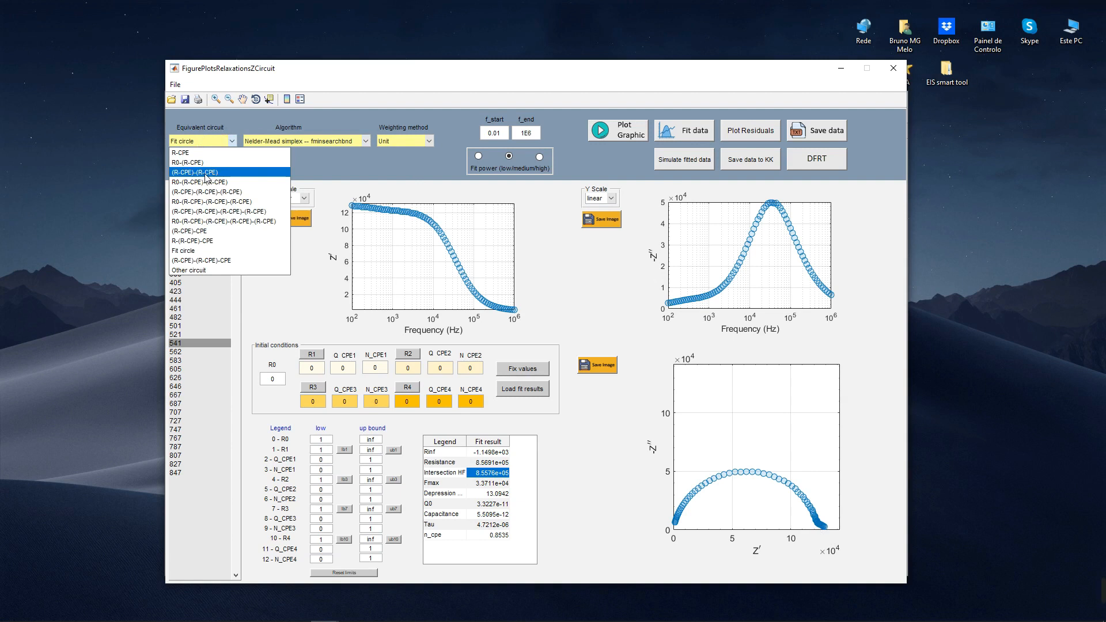
{"action": "left_click", "coordinate": [202, 173]}
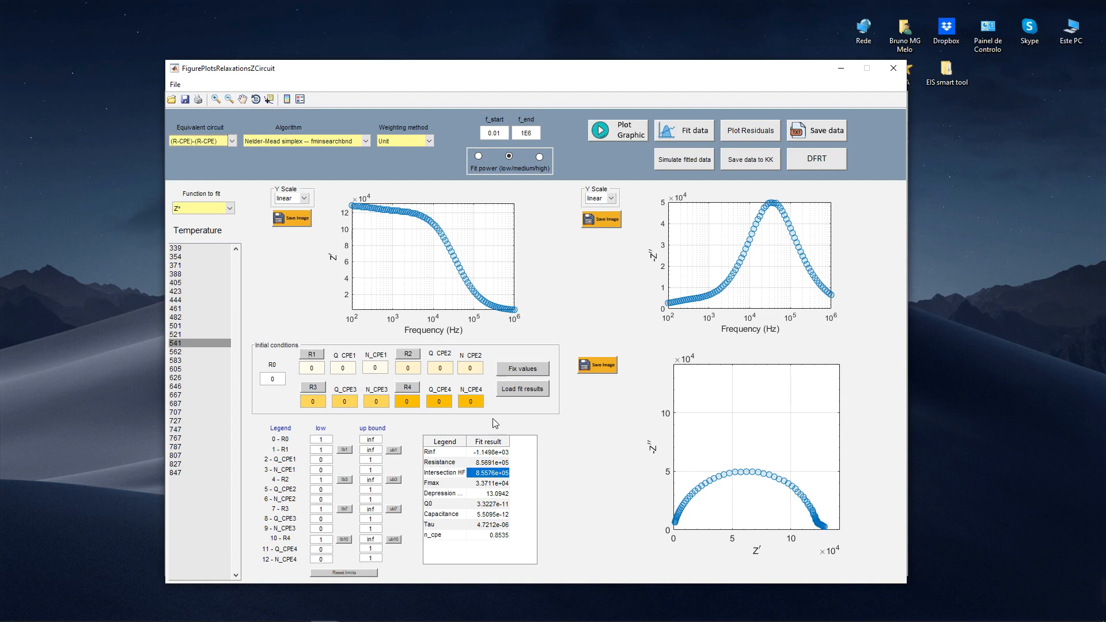
{"action": "left_click", "coordinate": [312, 354]}
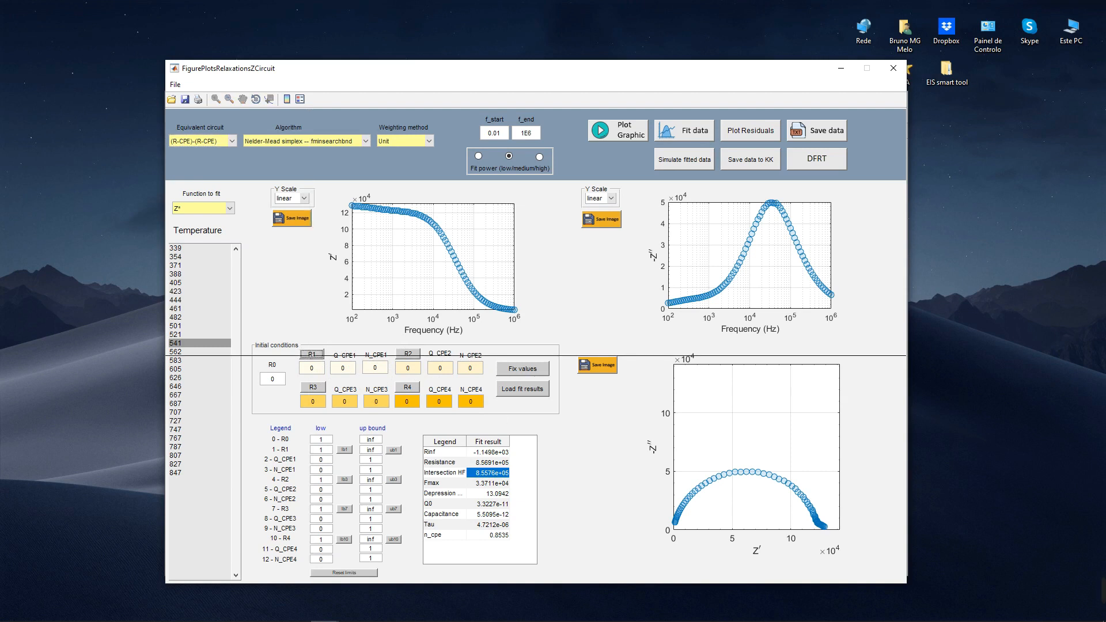
{"action": "left_click", "coordinate": [817, 507]}
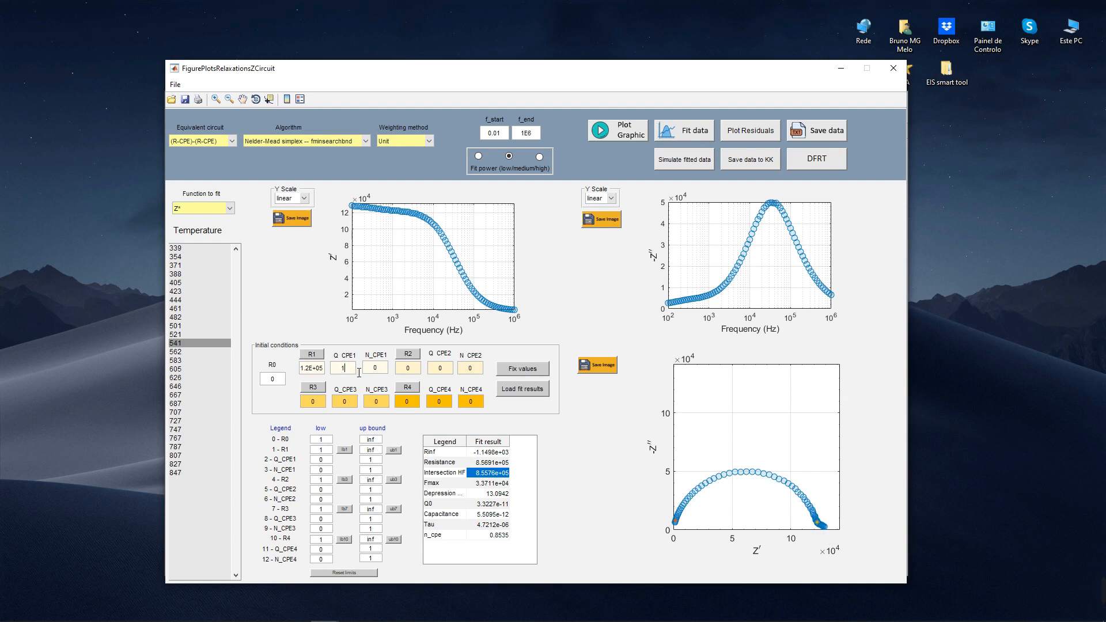
{"action": "type", "text": "11"}
Step: Pick R2 from the small low-frequency arc of the Nyquist plot, and set Q_CPE2 to 1E-9 and N_CPE2 to 0.8
{"action": "left_click_drag", "start_coordinate": [802, 501], "coordinate": [848, 544]}
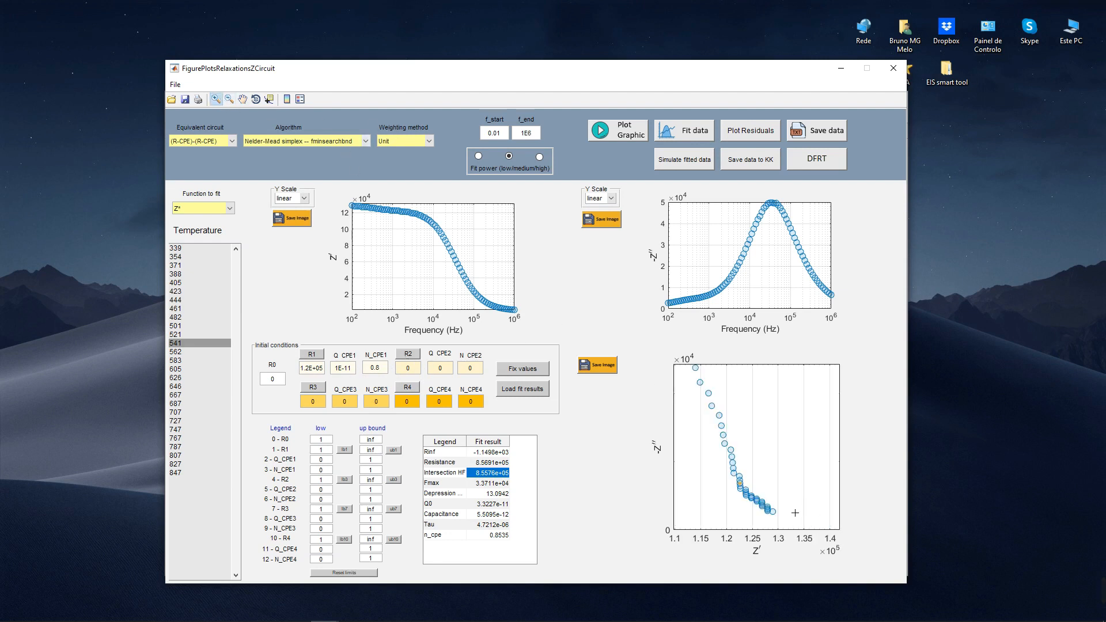
{"action": "left_click", "coordinate": [408, 354]}
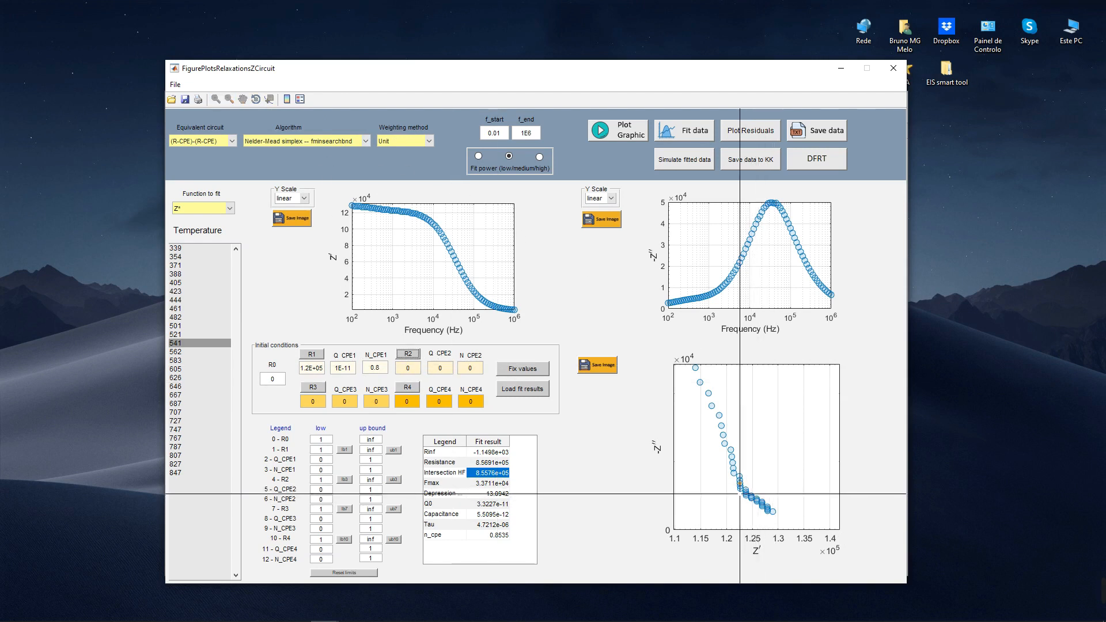
{"action": "left_click", "coordinate": [776, 506]}
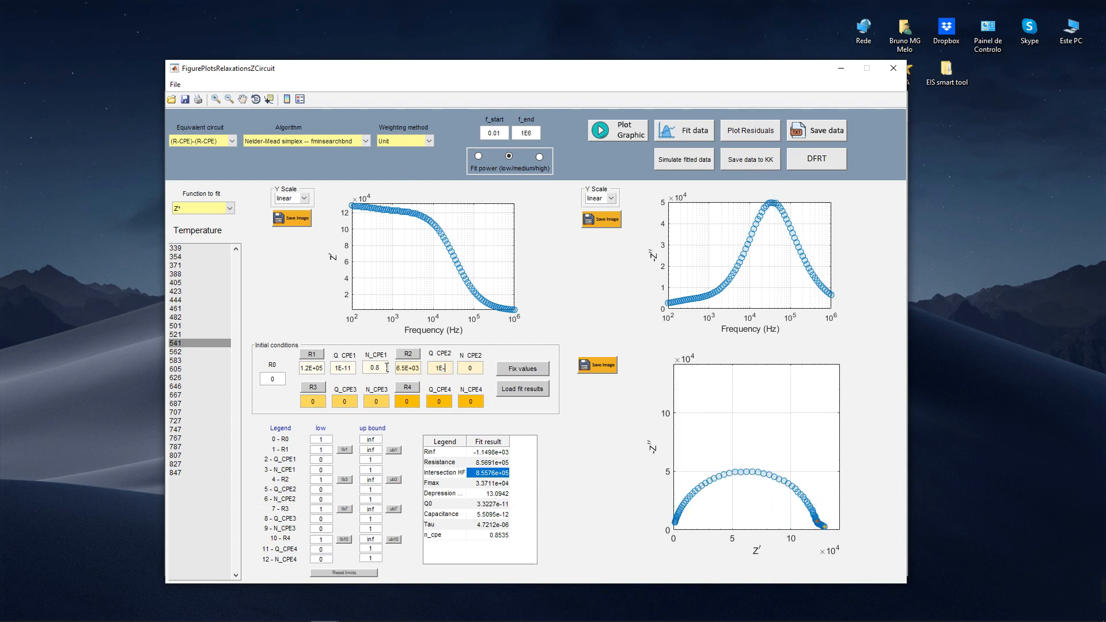
{"action": "key", "text": "Tab"}
Step: Review the algorithm and weighting options, keep Nelder-Mead simplex -- fminsearchbnd with Unit weighting, and fit the data
{"action": "left_click", "coordinate": [302, 142]}
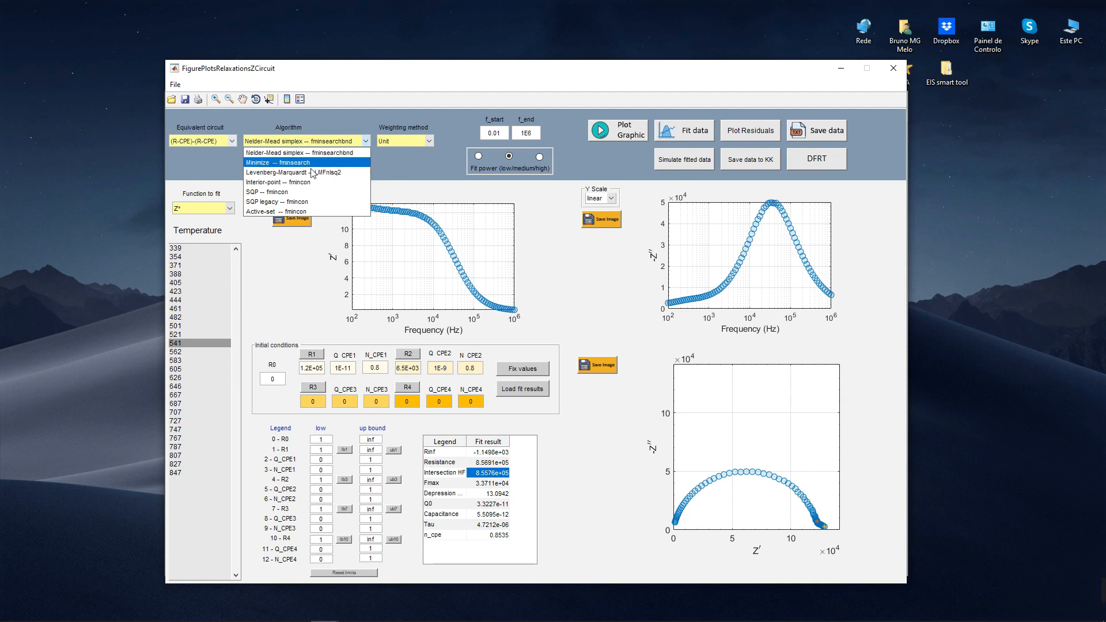
{"action": "left_click", "coordinate": [402, 141]}
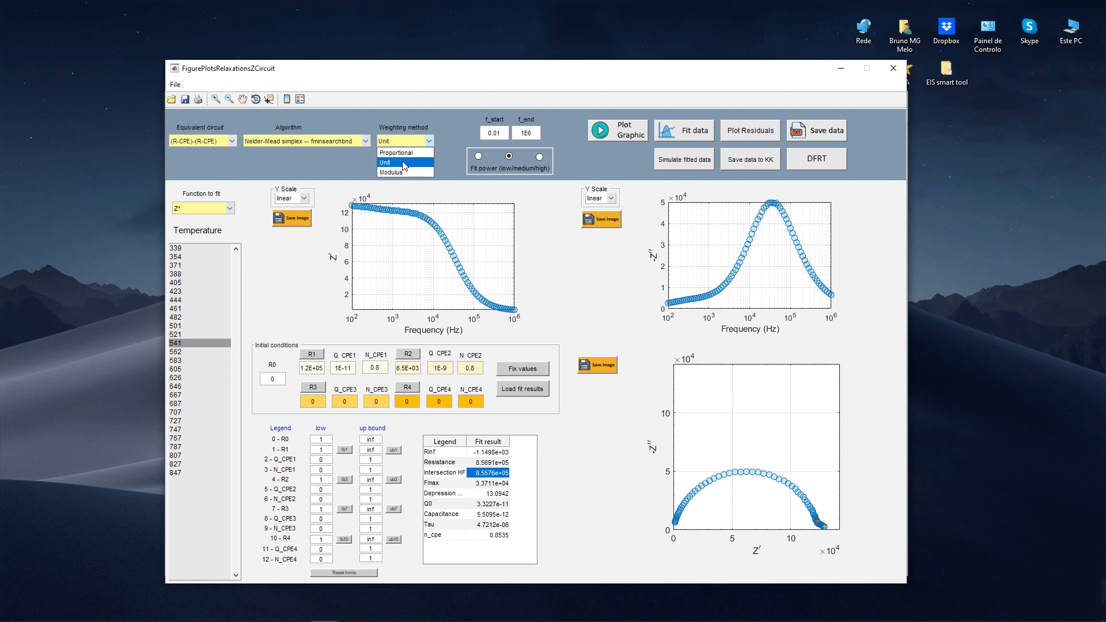
{"action": "left_click", "coordinate": [345, 142]}
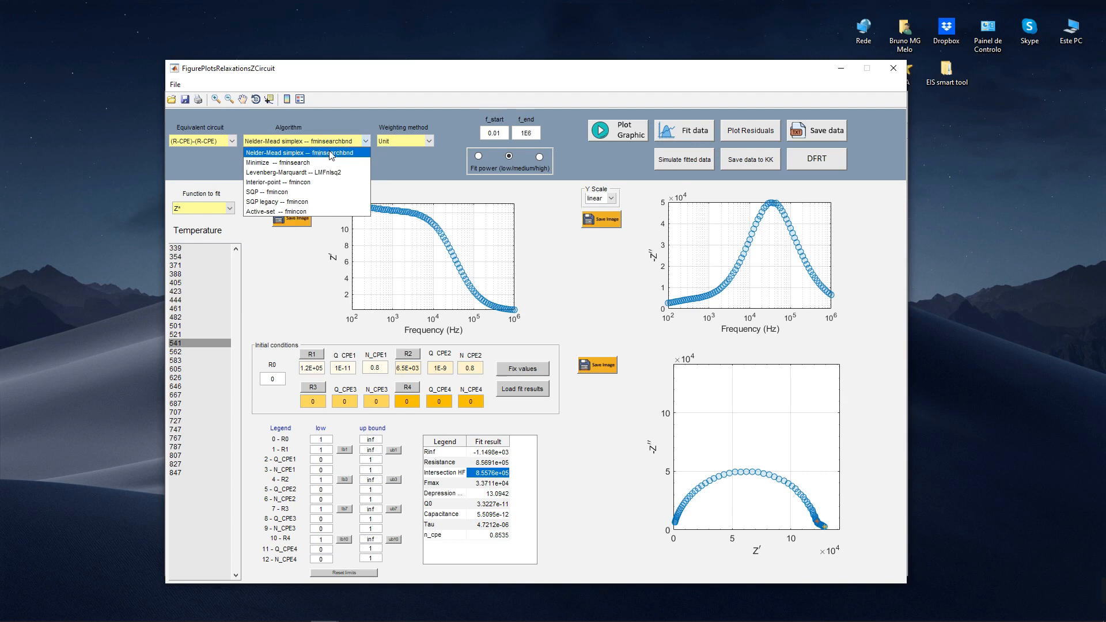
{"action": "left_click", "coordinate": [336, 153]}
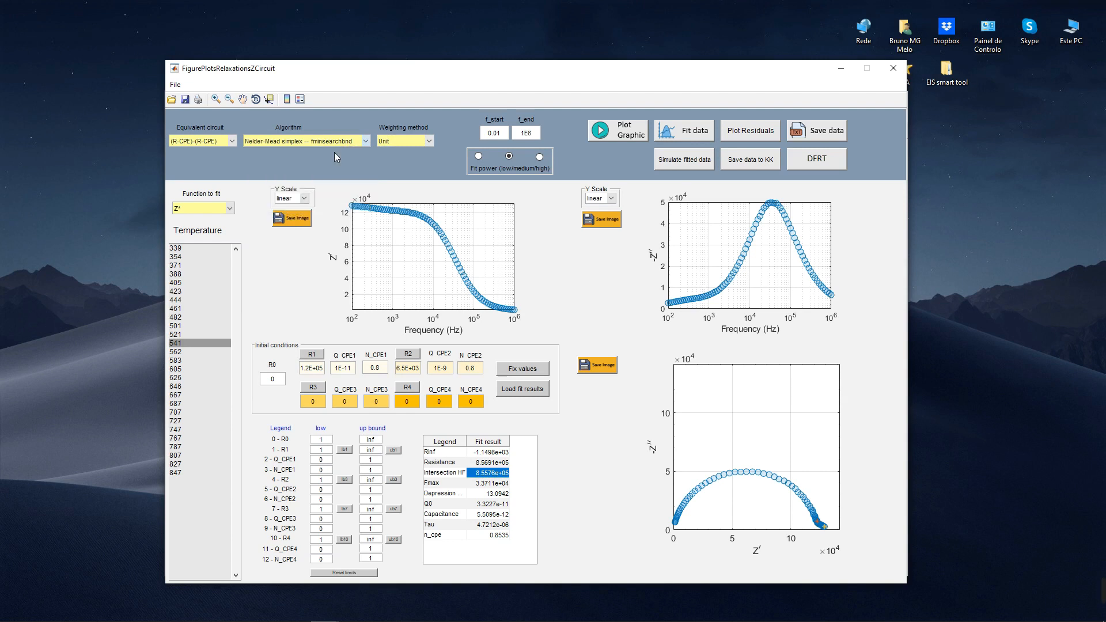
{"action": "left_click", "coordinate": [686, 134]}
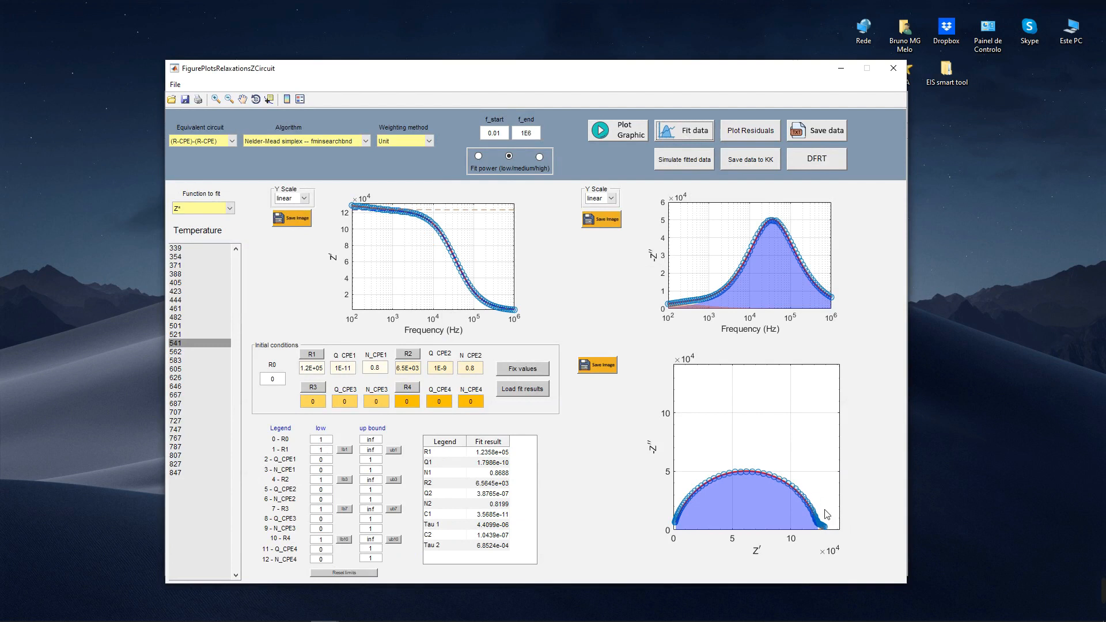
Step: Plot and inspect the fit residuals, close both residual figures, and load the fit results as the initial conditions
{"action": "left_click", "coordinate": [759, 134]}
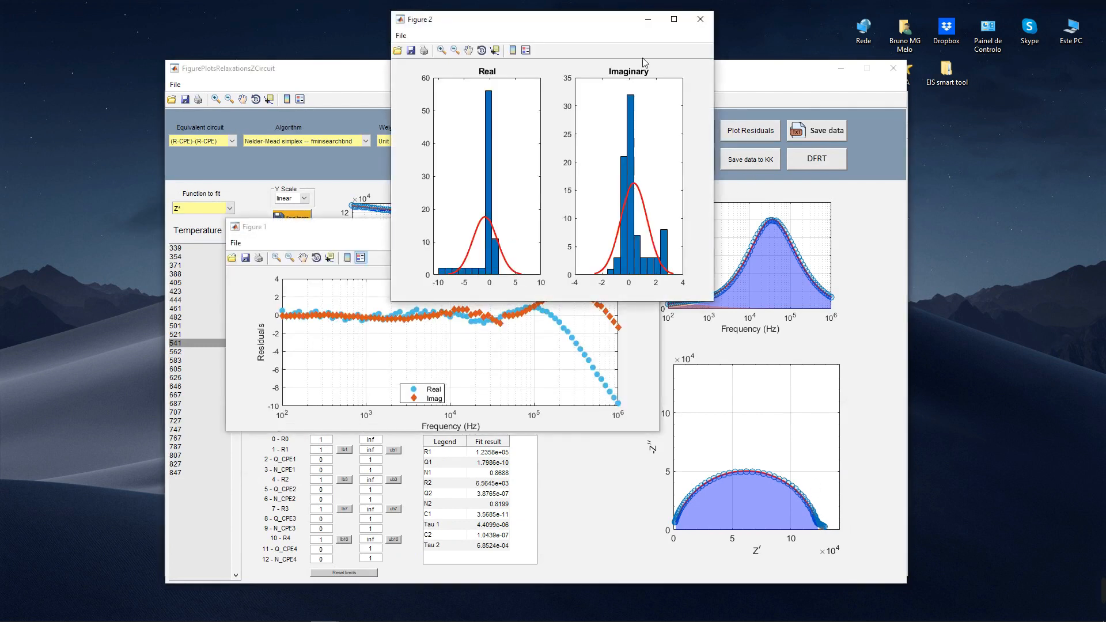
{"action": "left_click_drag", "start_coordinate": [593, 29], "coordinate": [823, 32]}
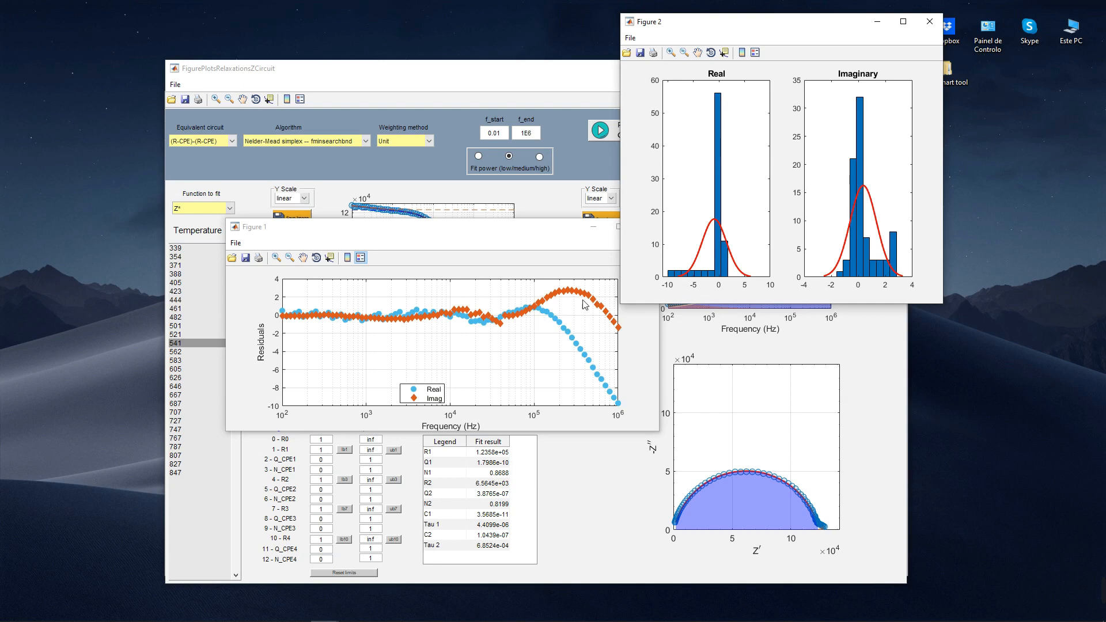
{"action": "left_click", "coordinate": [930, 21]}
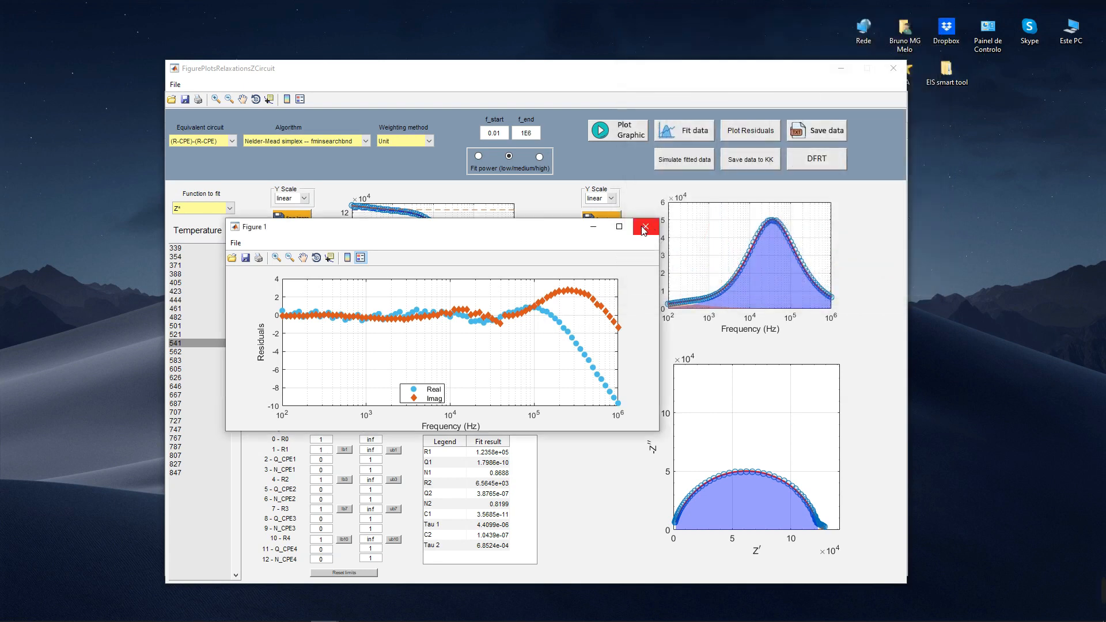
{"action": "left_click", "coordinate": [646, 226]}
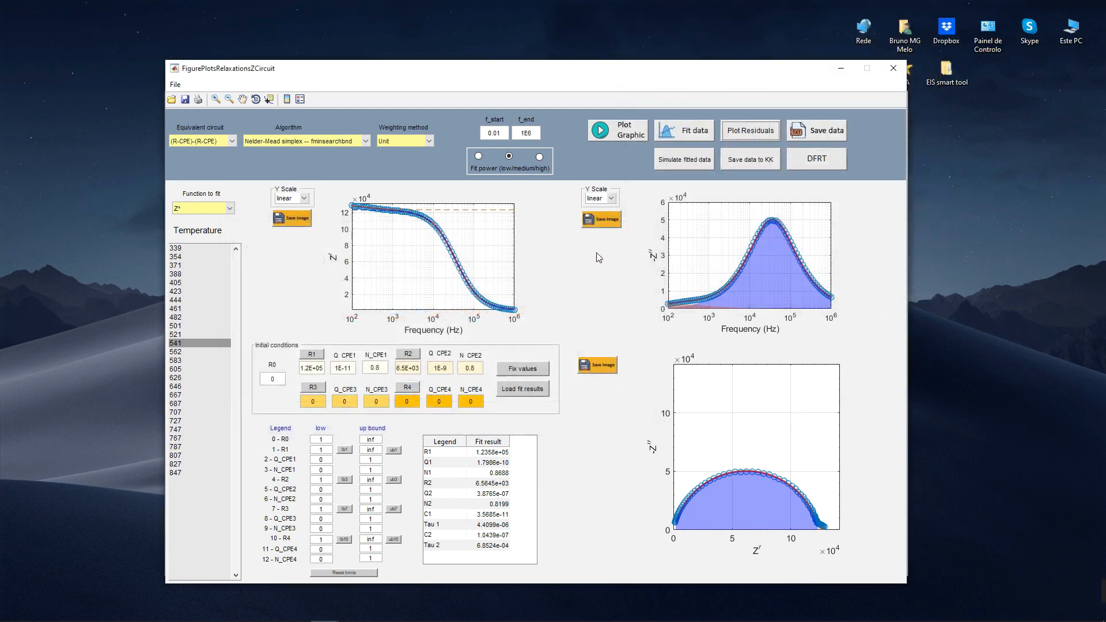
{"action": "left_click", "coordinate": [519, 391]}
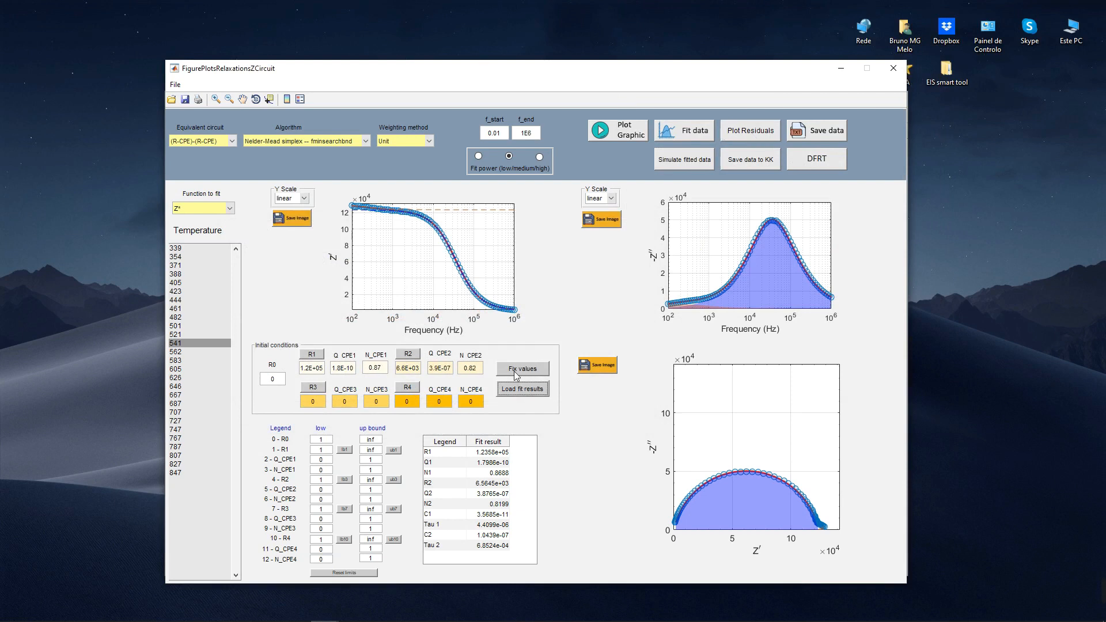
Step: Refit the data from the loaded initial conditions, plot the new residuals to check them, and close both residual figures
{"action": "left_click", "coordinate": [696, 132]}
{"action": "left_click", "coordinate": [751, 132]}
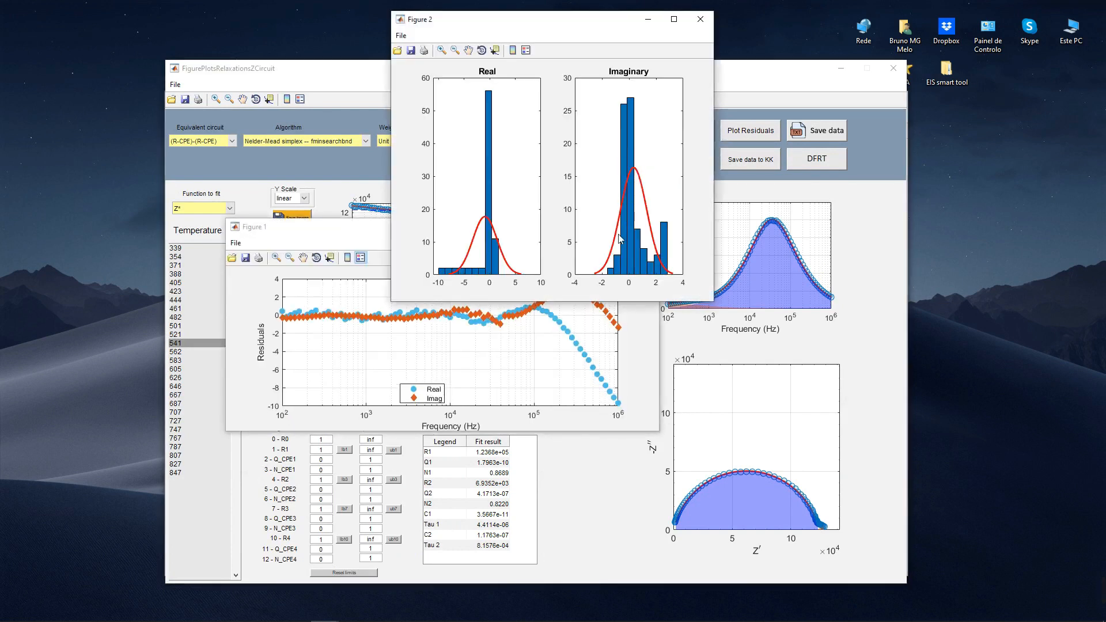
{"action": "left_click", "coordinate": [700, 19]}
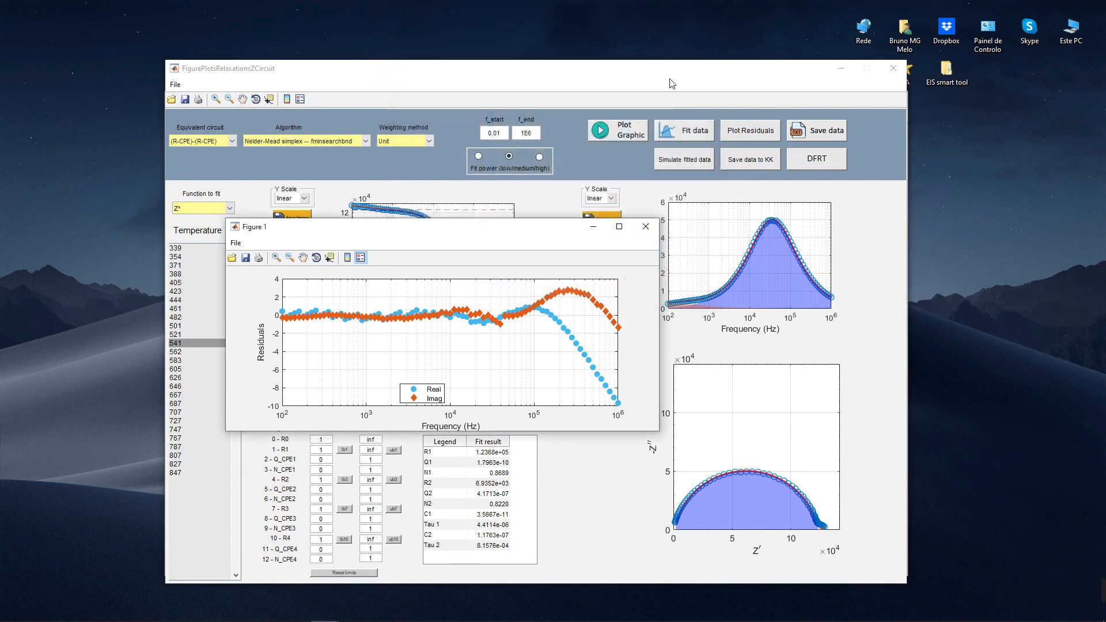
{"action": "left_click", "coordinate": [645, 227]}
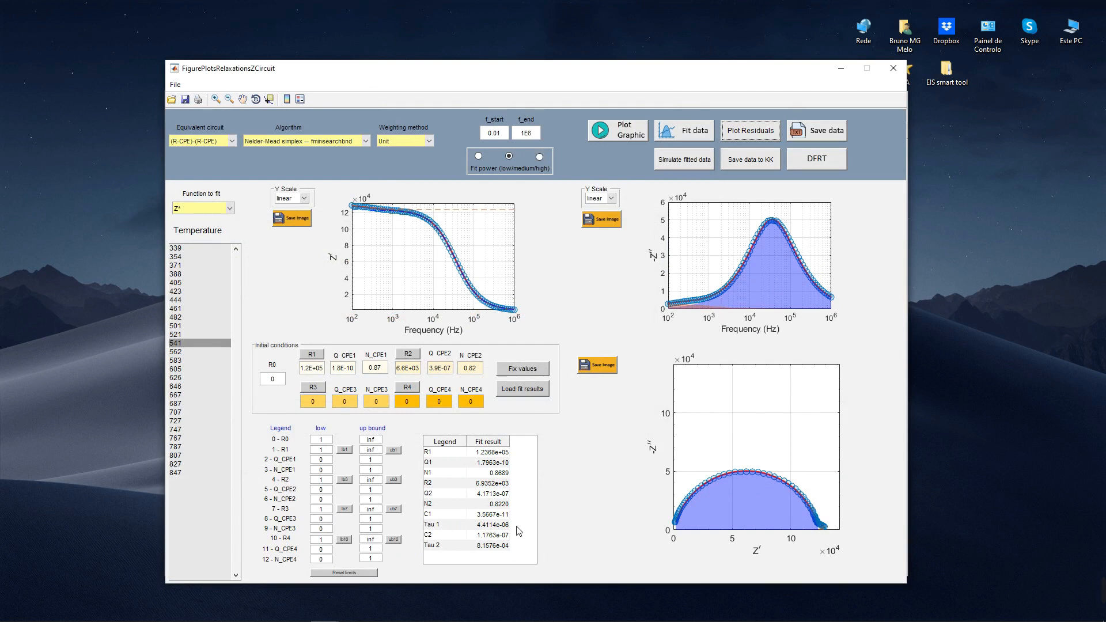
Step: Examine the fitted resistances R1 and R2 and compare the capacitances C1 and C2 in the fit results
{"action": "left_click", "coordinate": [500, 453]}
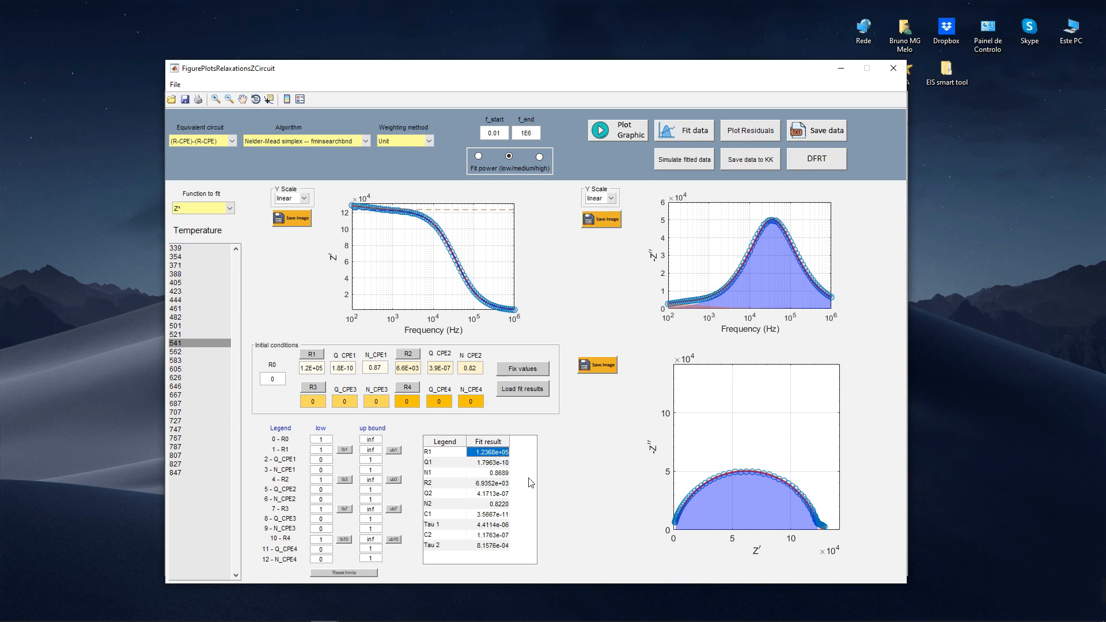
{"action": "left_click", "coordinate": [503, 485]}
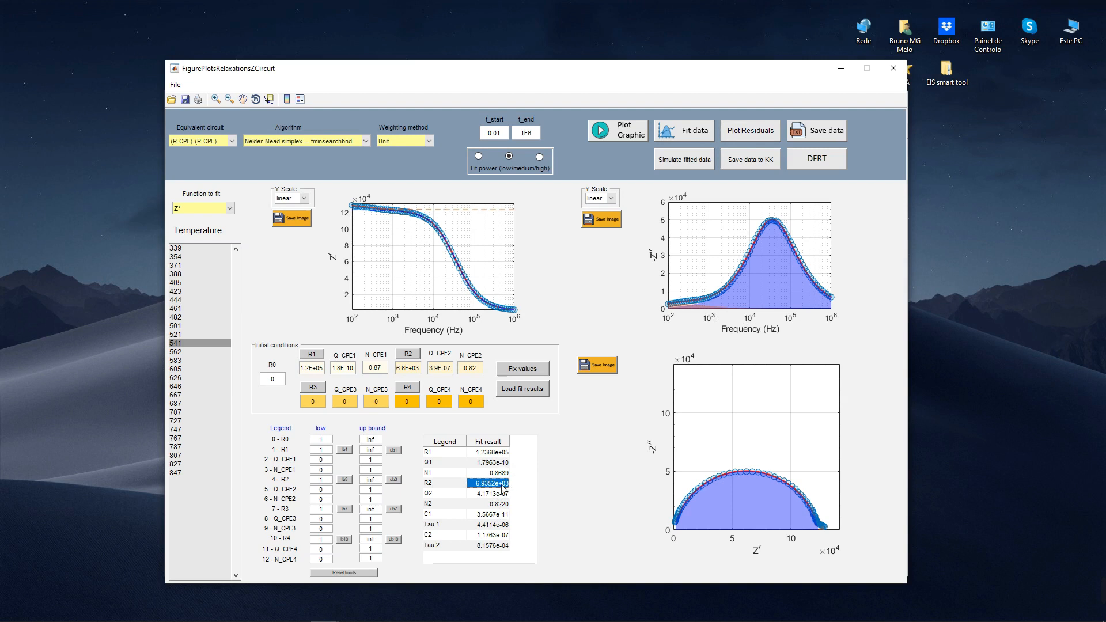
{"action": "left_click", "coordinate": [501, 515]}
{"action": "left_click", "coordinate": [497, 536]}
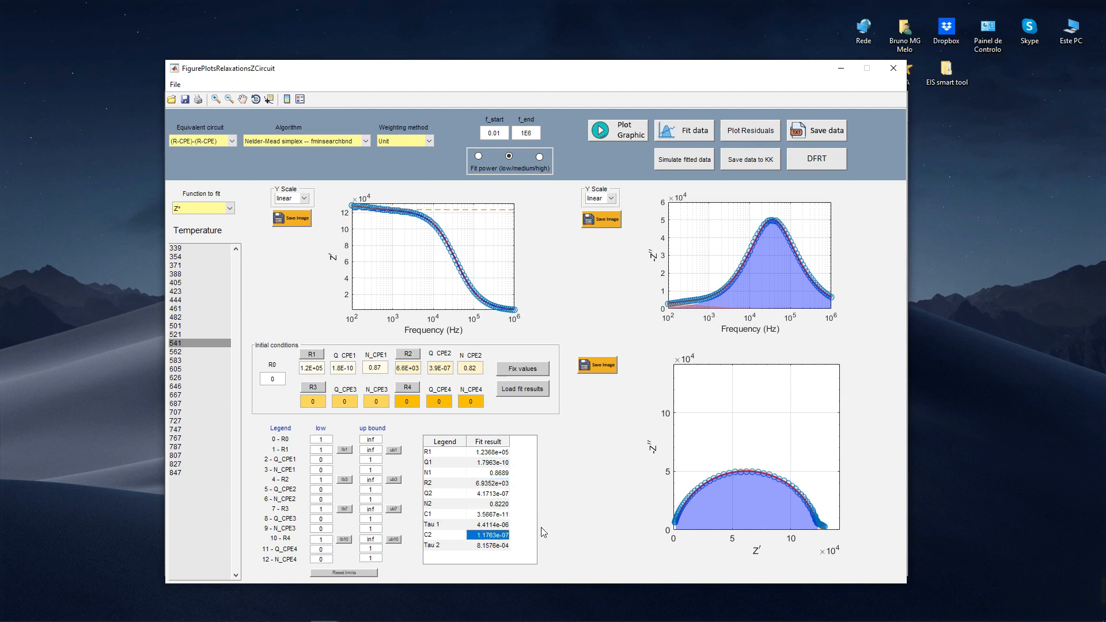
{"action": "left_click", "coordinate": [503, 516]}
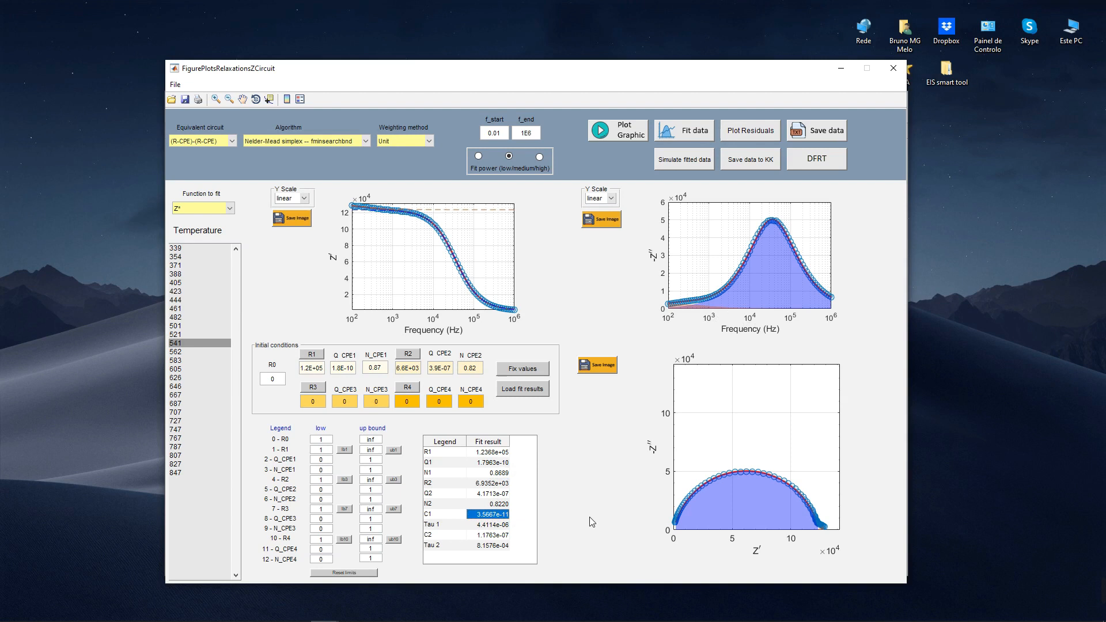
{"action": "left_click", "coordinate": [497, 534]}
{"action": "left_click", "coordinate": [501, 515]}
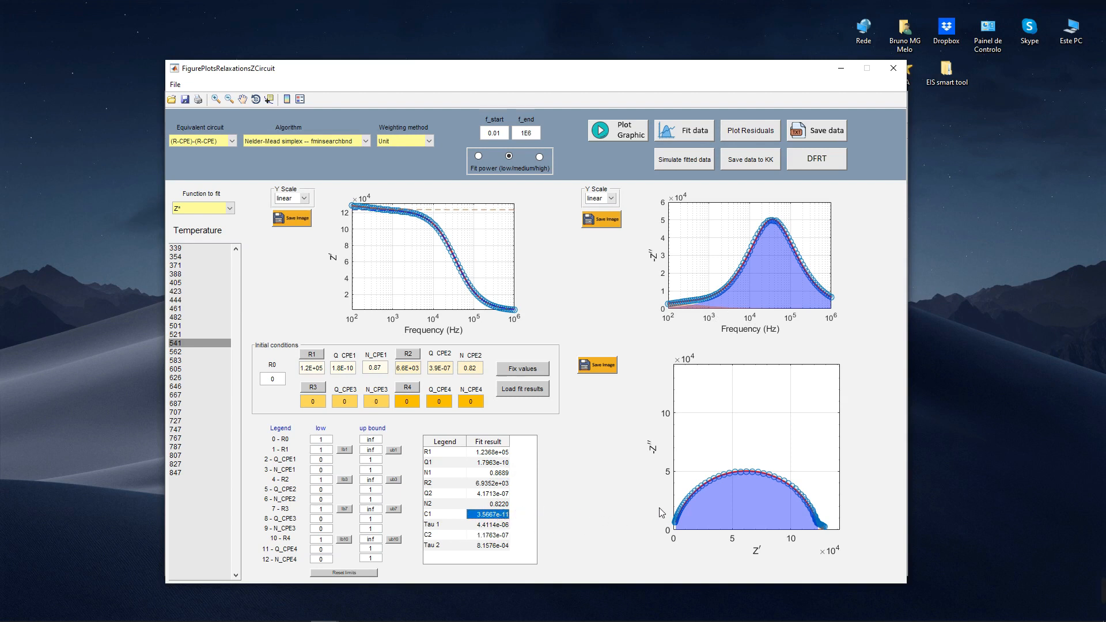